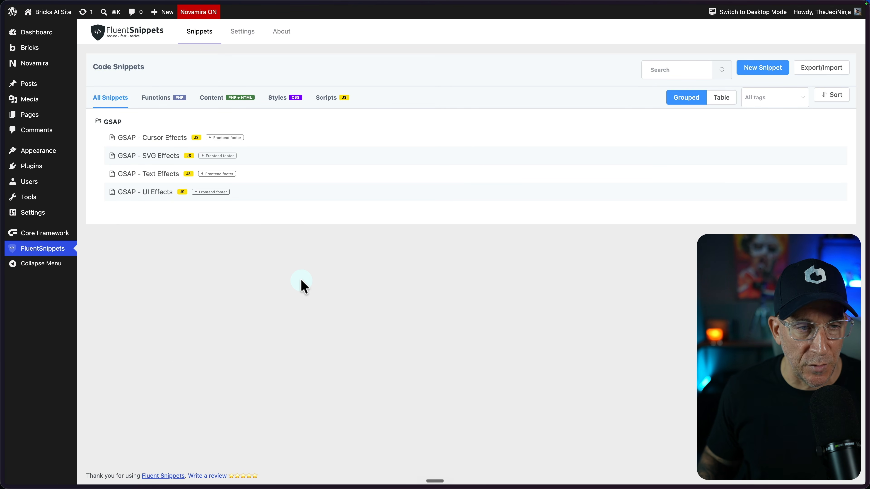
View the Shaders homepage, followed by the Lytbox Academy home page and its My Account page, to see their shader backgrounds
mouse_move(13, 247)
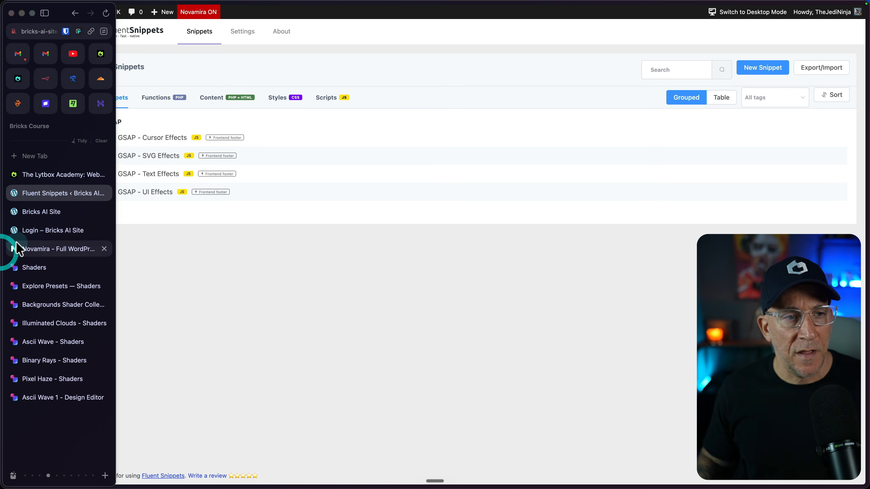
left_click(27, 266)
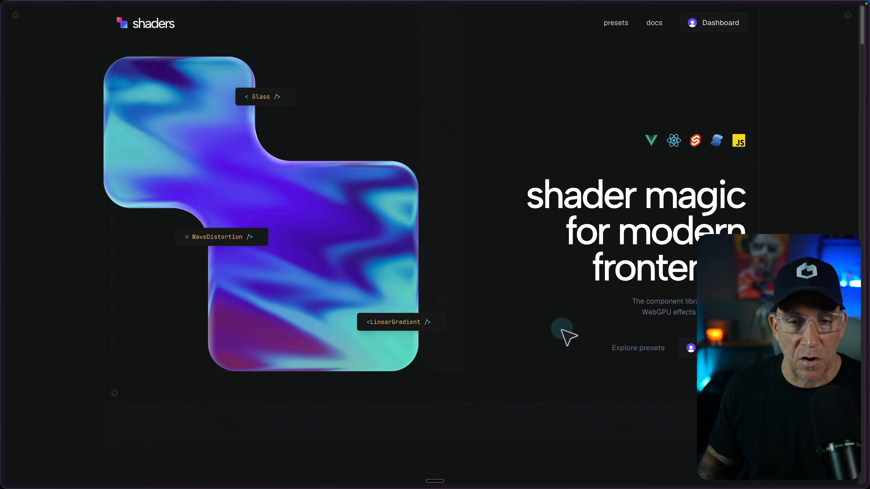
mouse_move(3, 159)
left_click(55, 178)
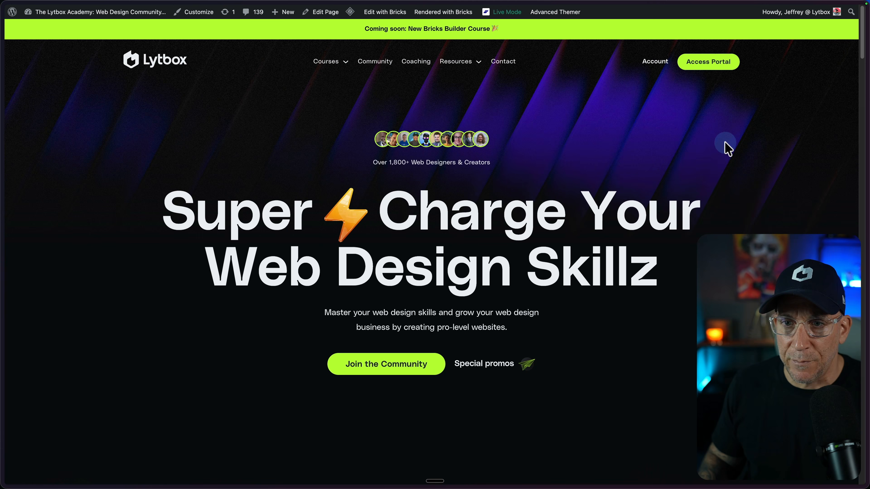
key("ctrl+Tab")
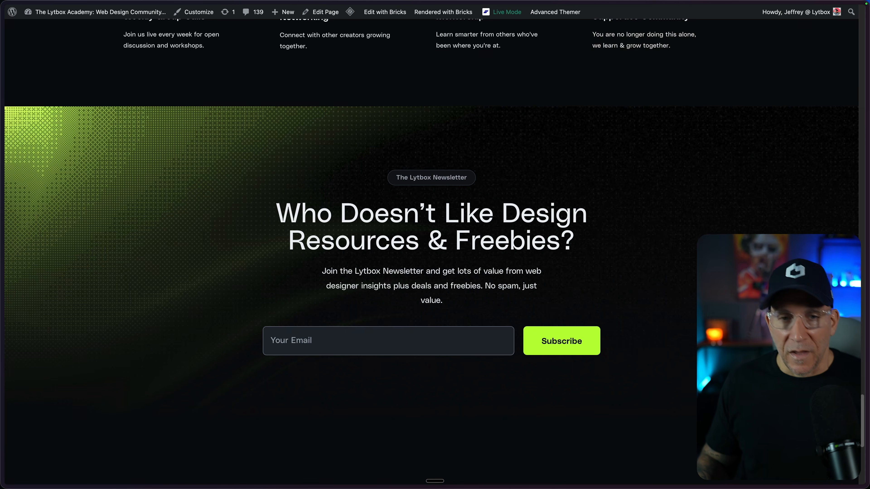
Look over the Shaders site and its Pro License pricing options, and close the pricing dialog
scroll(431, 254, "up", 8)
scroll(431, 253, "down", 5)
scroll(431, 254, "down", 8)
scroll(431, 254, "down", 4)
scroll(670, 378, "up", 10)
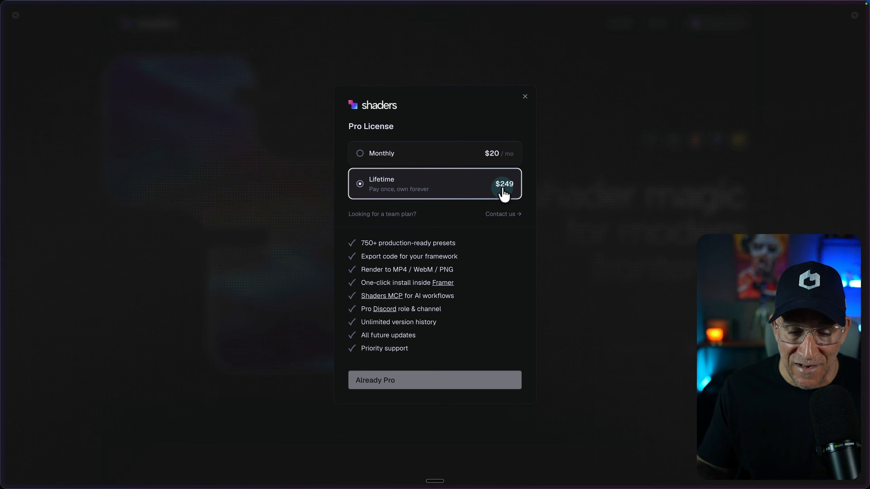
left_click(614, 98)
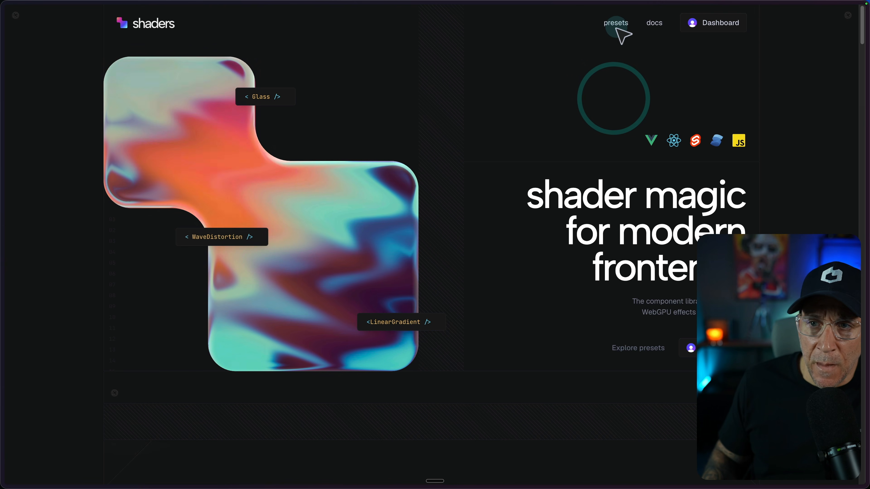
Open the Shaders preset library and show its Backgrounds category
left_click(615, 25)
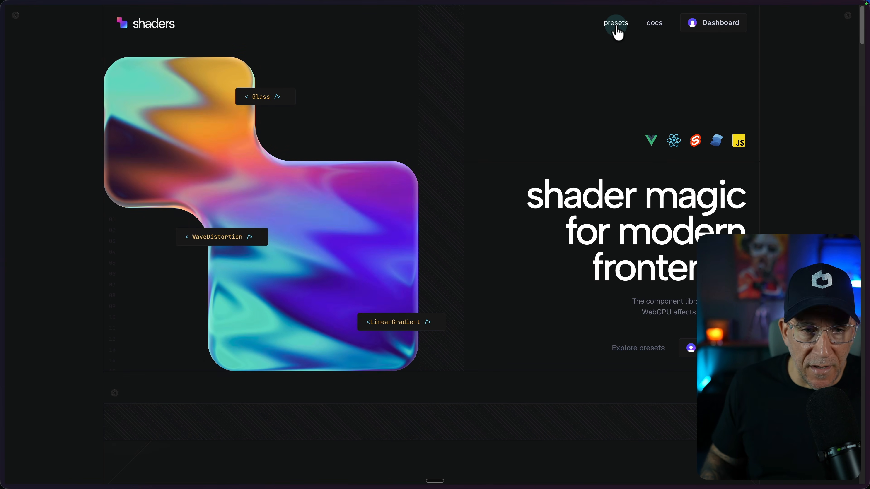
scroll(207, 247, "down", 4)
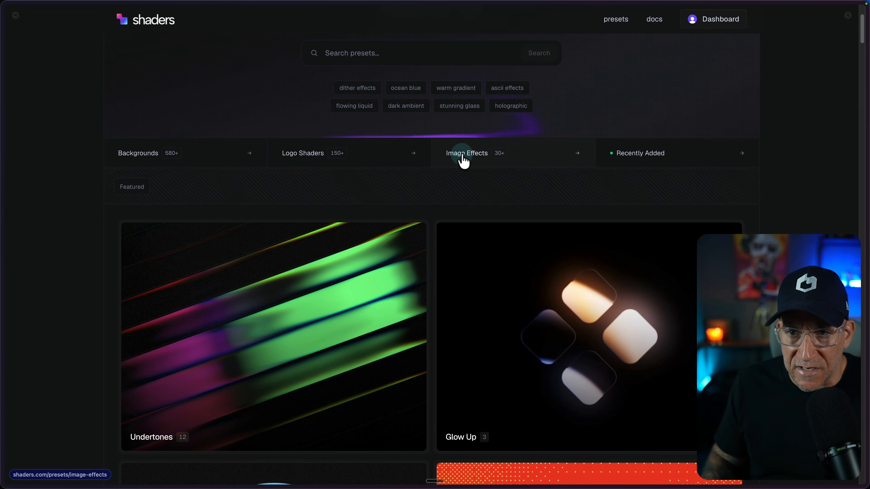
left_click(183, 158)
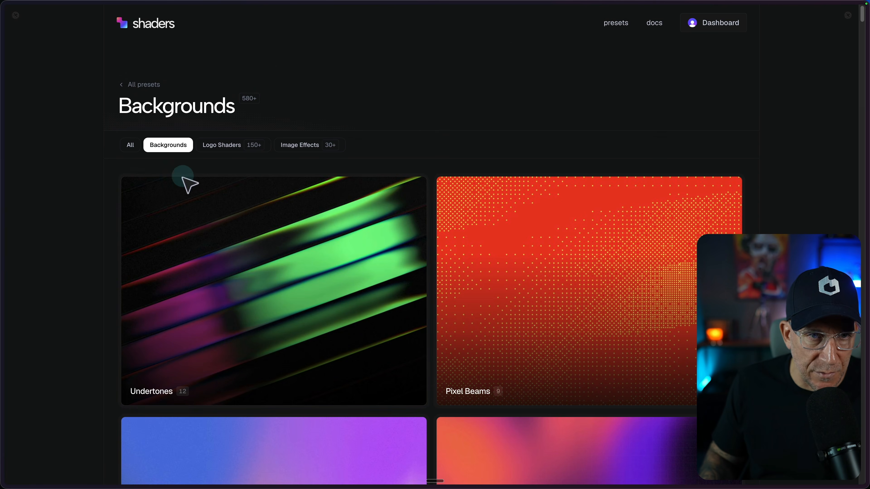
Browse the Undertones background collection and open its Undertones 2 preset in the editor
mouse_move(261, 262)
scroll(261, 261, "down", 1)
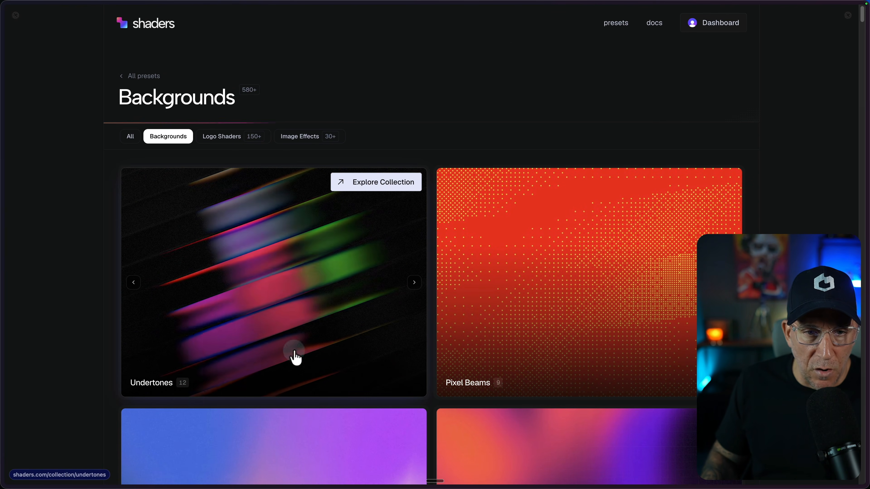
left_click(414, 283)
left_click(293, 223)
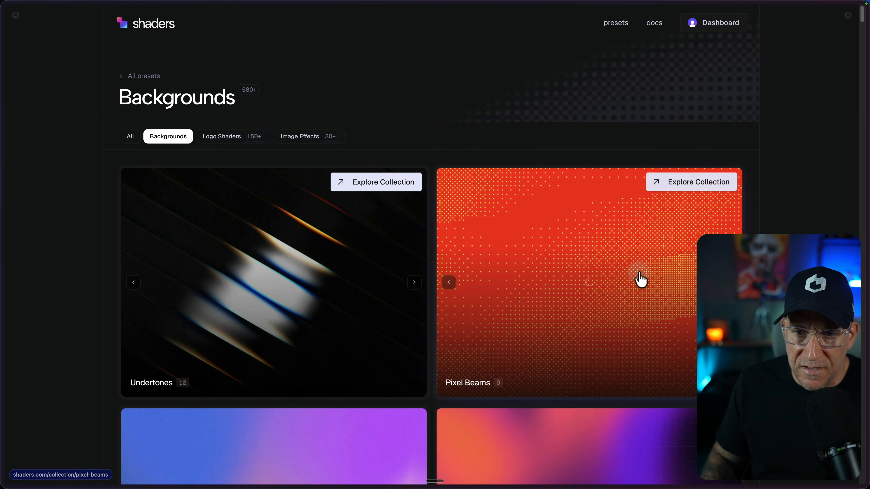
scroll(569, 290, "down", 5)
left_click(233, 73)
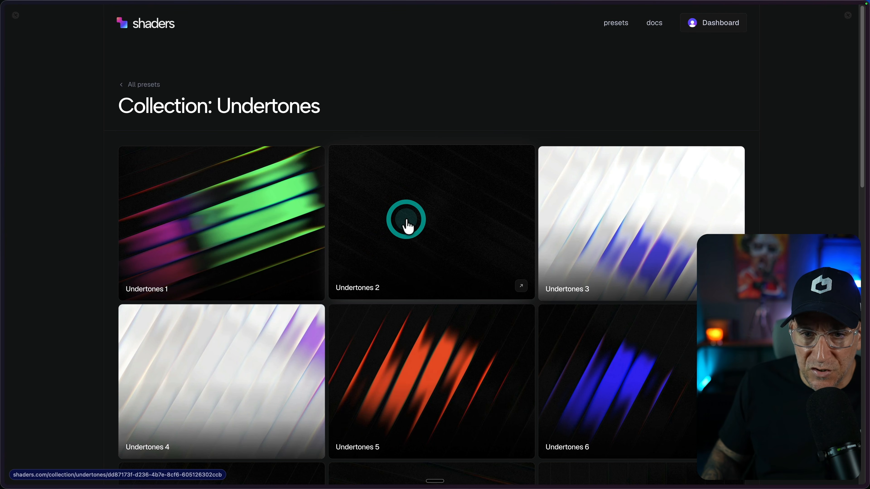
left_click(407, 224)
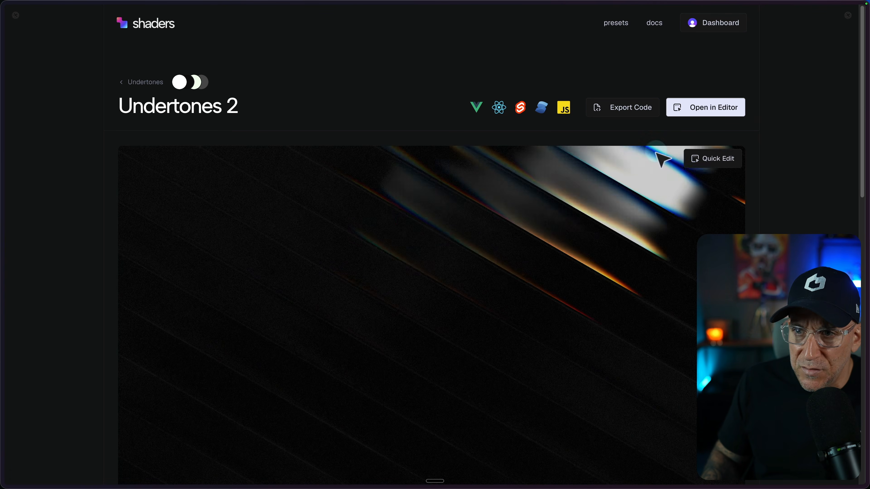
left_click(693, 107)
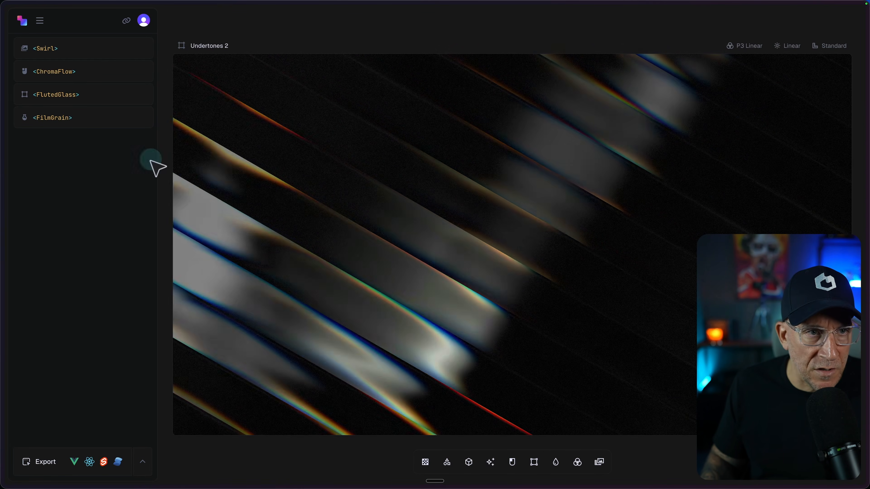
Set the Swirl layer's Color A to #00001A, copied from Core Framework's neutral-900 colour, and reset its Detail to 1
left_click(48, 51)
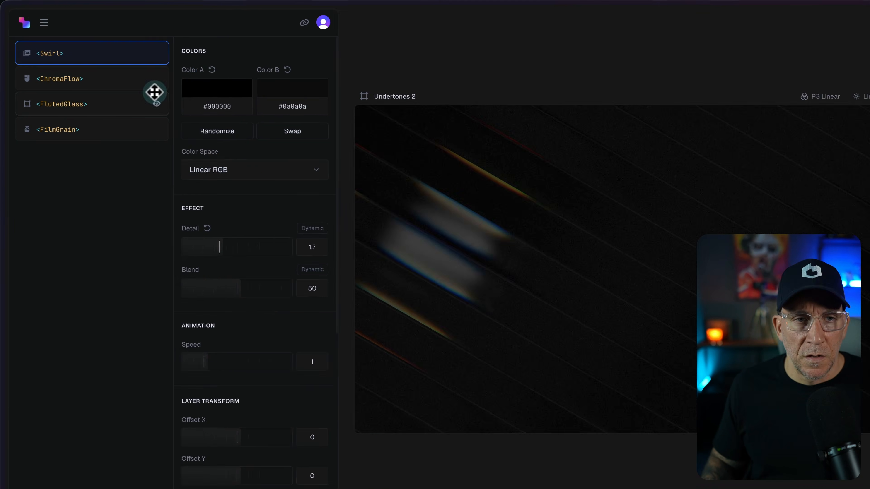
double_click(205, 102)
mouse_move(1, 224)
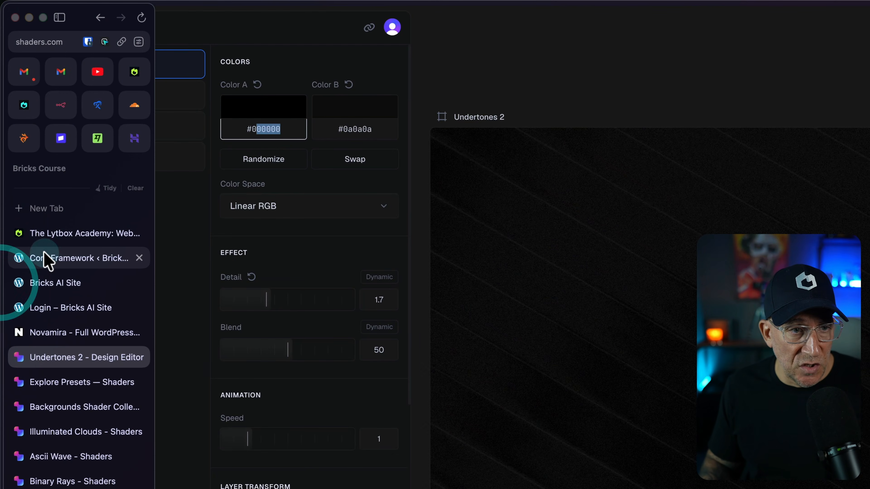
left_click(50, 267)
scroll(543, 442, "down", 10)
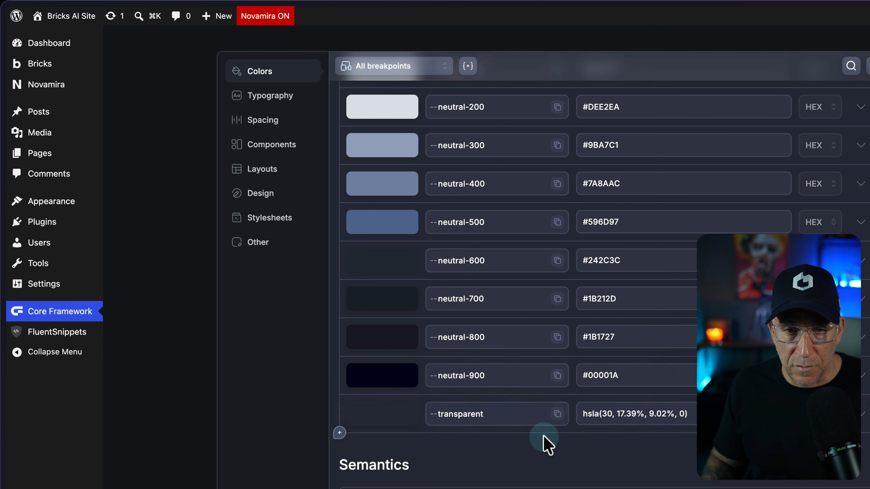
left_click_drag(641, 383, 595, 375)
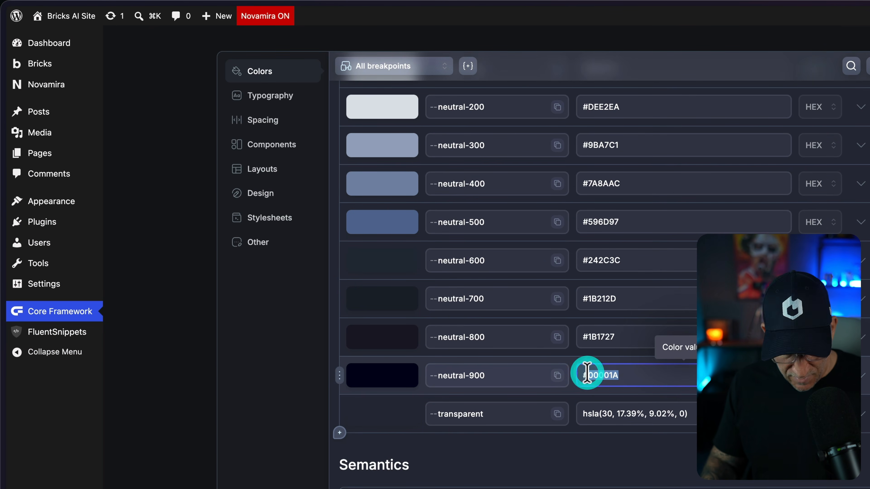
mouse_move(6, 284)
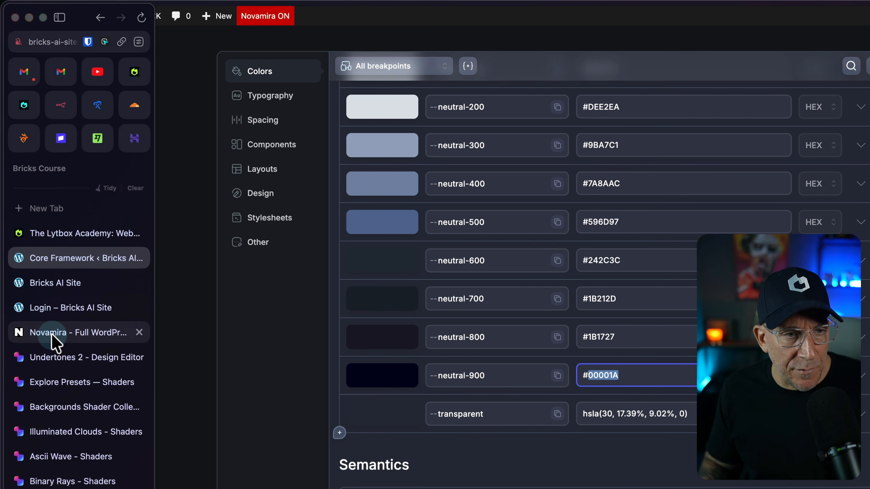
left_click(58, 358)
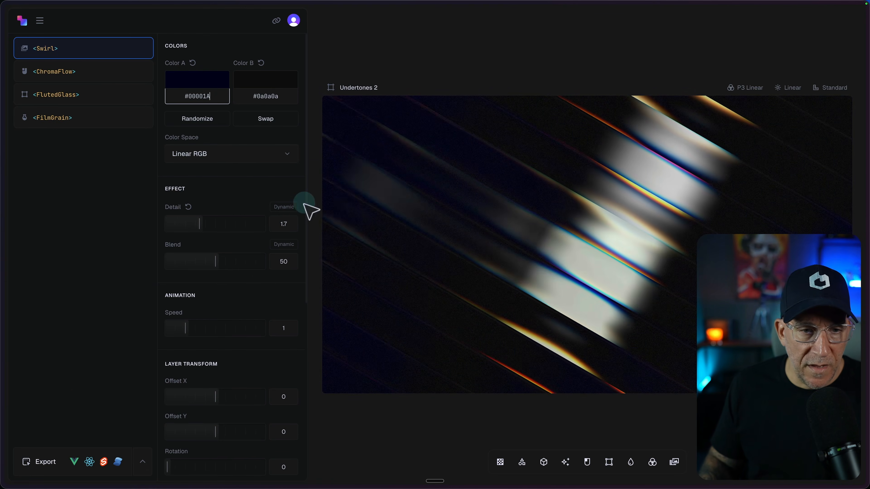
left_click_drag(206, 215, 231, 220)
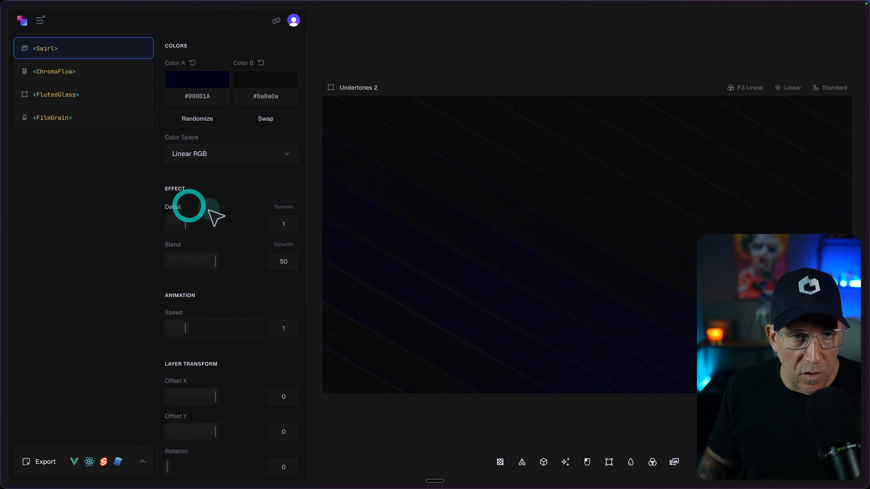
Review the ChromaFlow, FlutedGlass and FilmGrain layer settings, and hide the FilmGrain layer
left_click(64, 73)
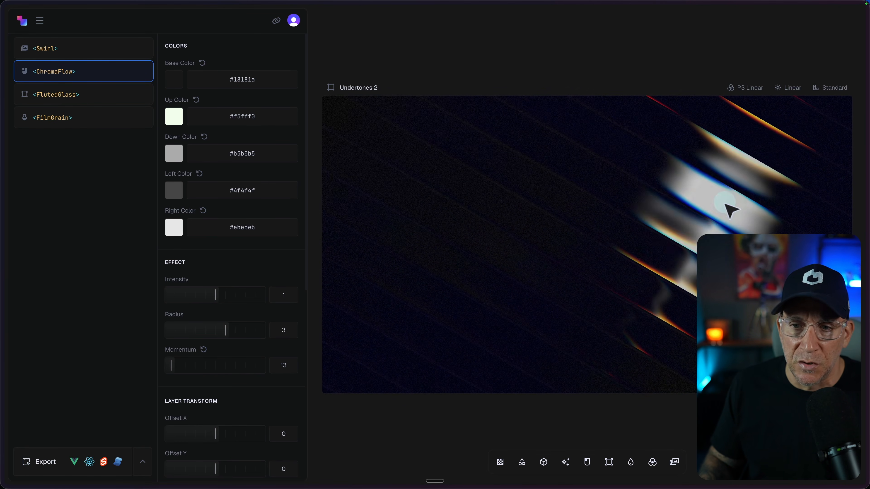
left_click(82, 96)
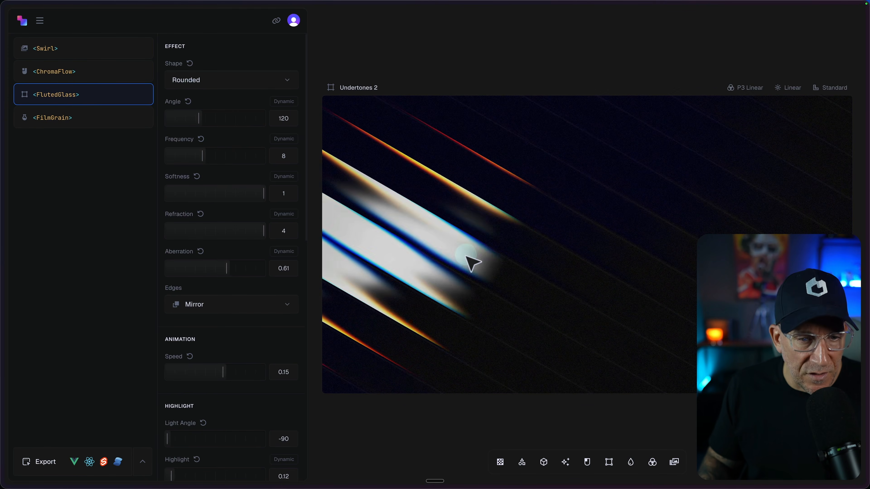
left_click(64, 123)
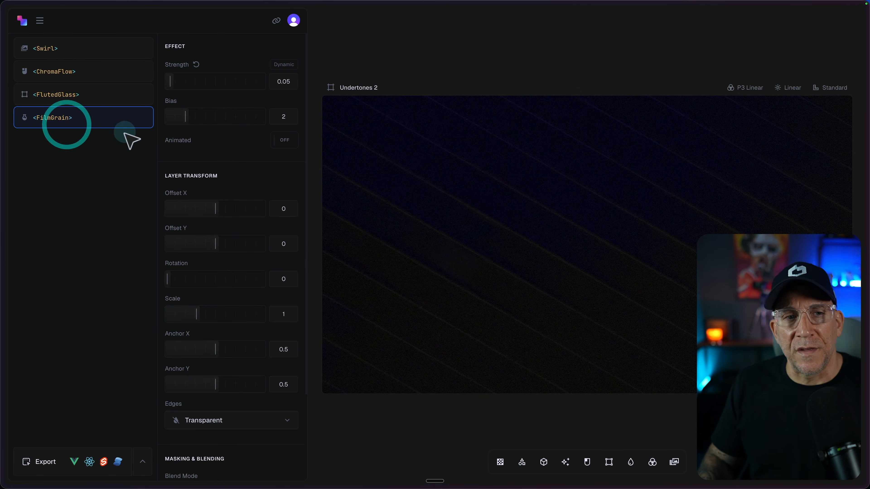
left_click(142, 117)
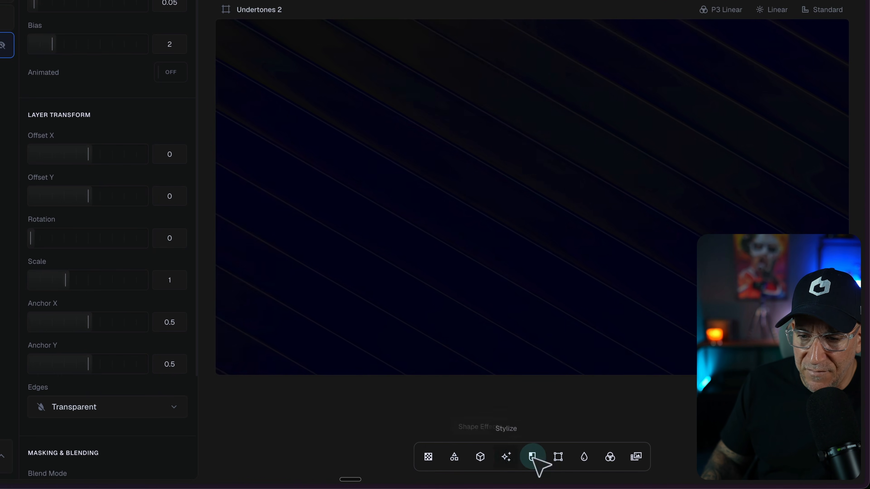
Add a Dither effect from the Stylize components and set its colour mode to Source Colors
left_click(507, 458)
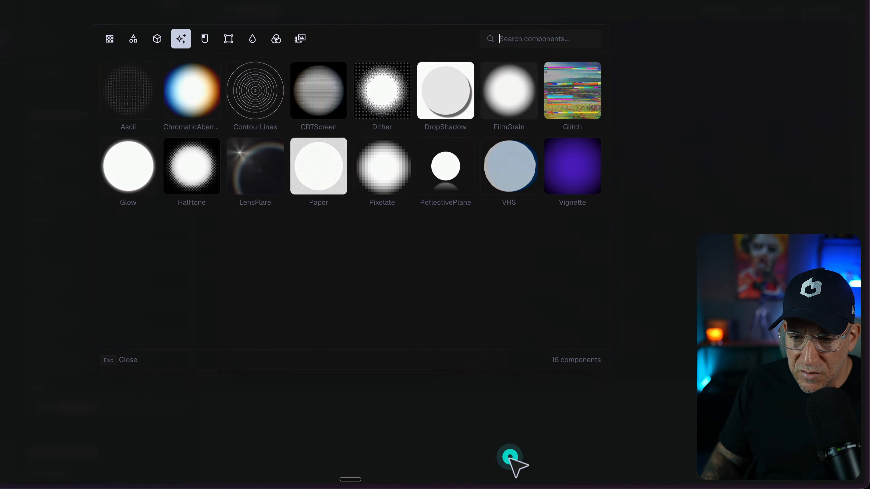
left_click(367, 98)
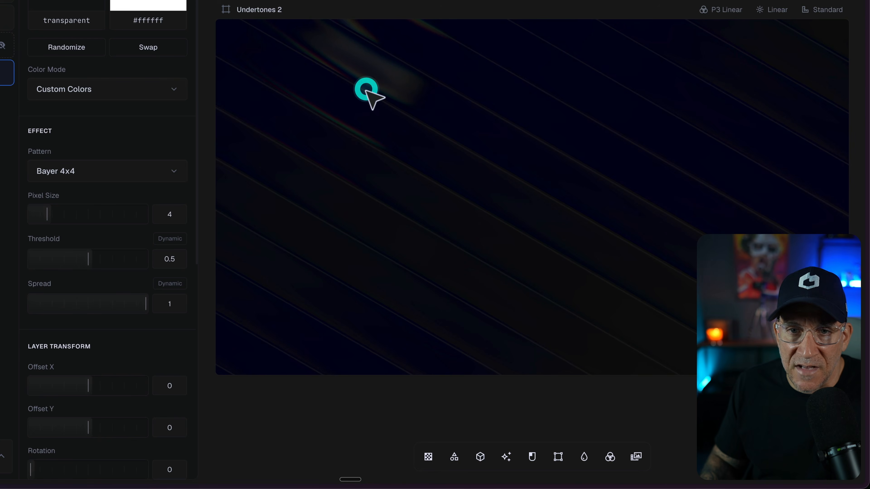
left_click(79, 99)
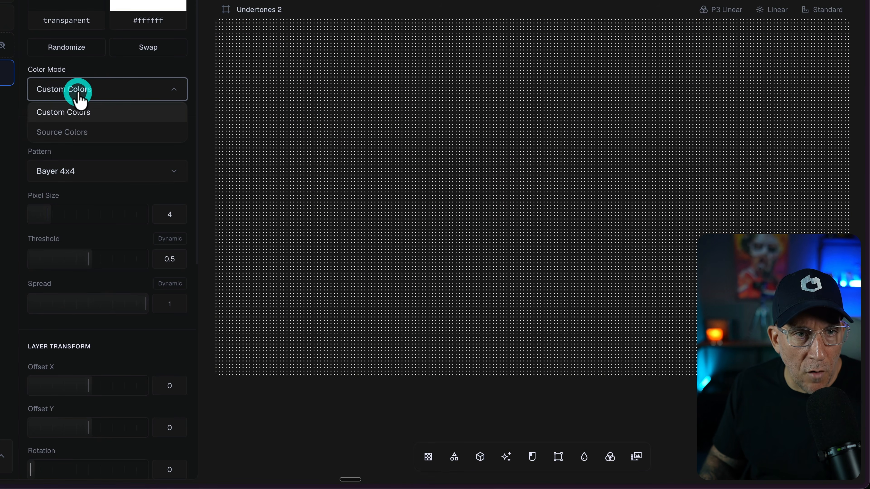
left_click(73, 132)
scroll(74, 131, "down", 3)
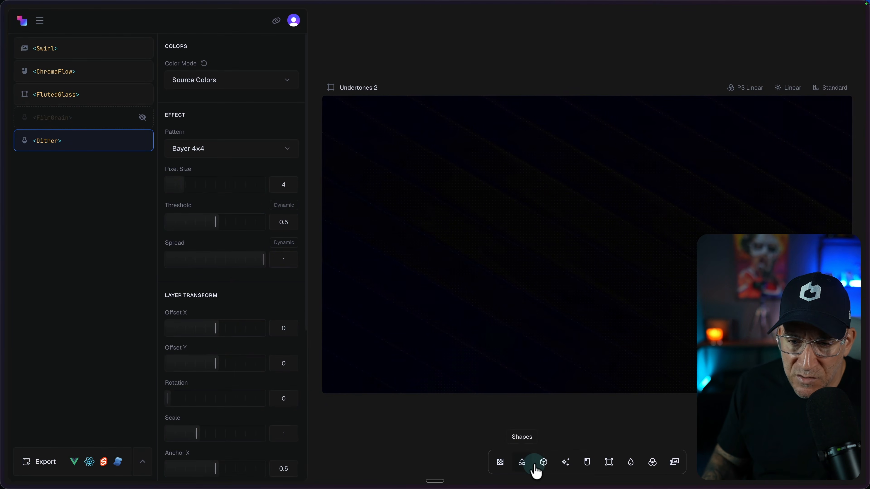
Add the interactive CursorRipples component and set its layer scale to 2.37
left_click(586, 463)
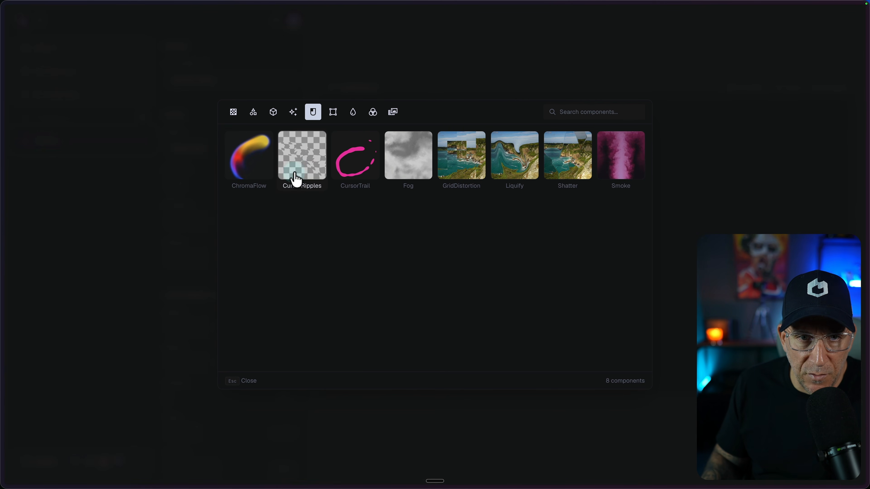
left_click(313, 156)
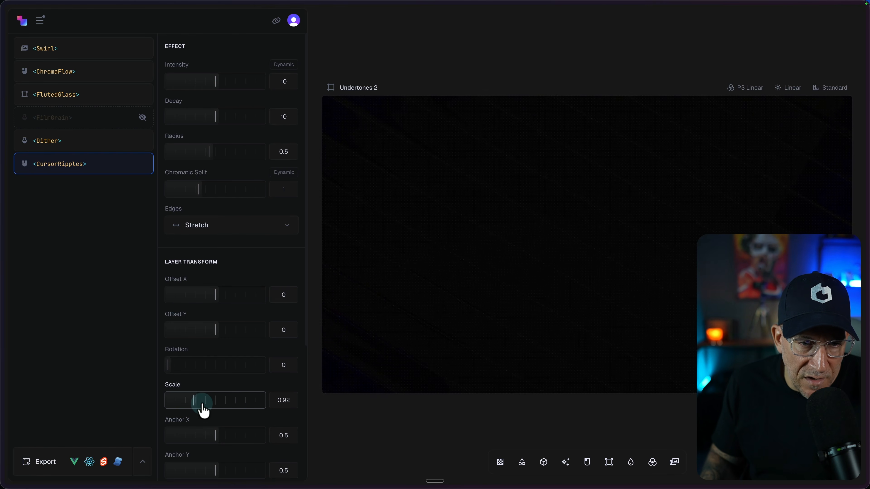
left_click_drag(245, 410, 246, 410)
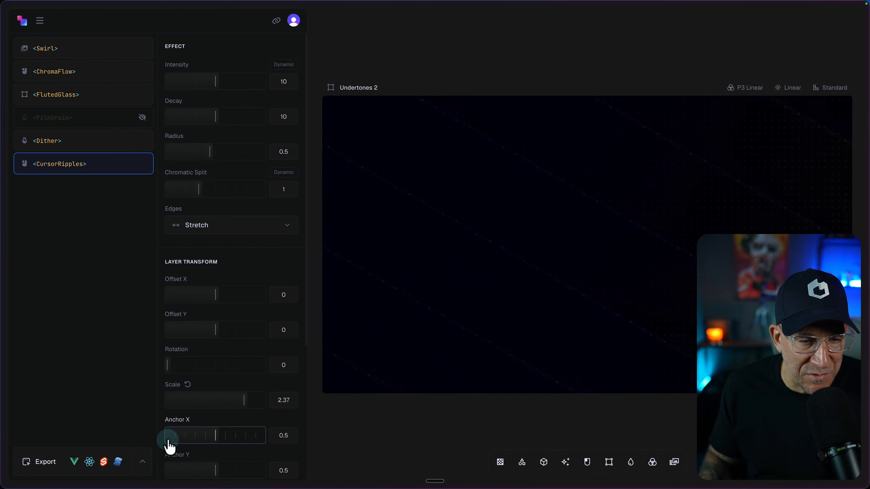
Open the shader's code export and look through its Vue, React, Svelte and JS versions, ending on JS
left_click(45, 462)
left_click(420, 65)
left_click(244, 66)
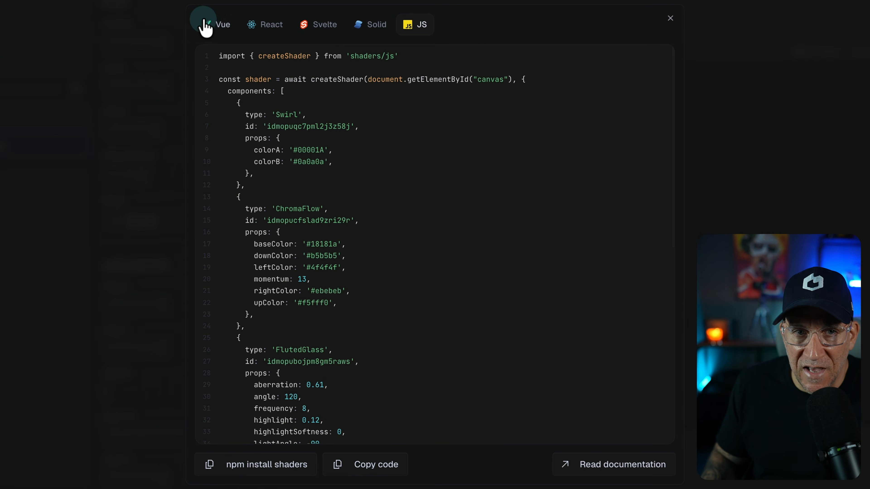
left_click(263, 29)
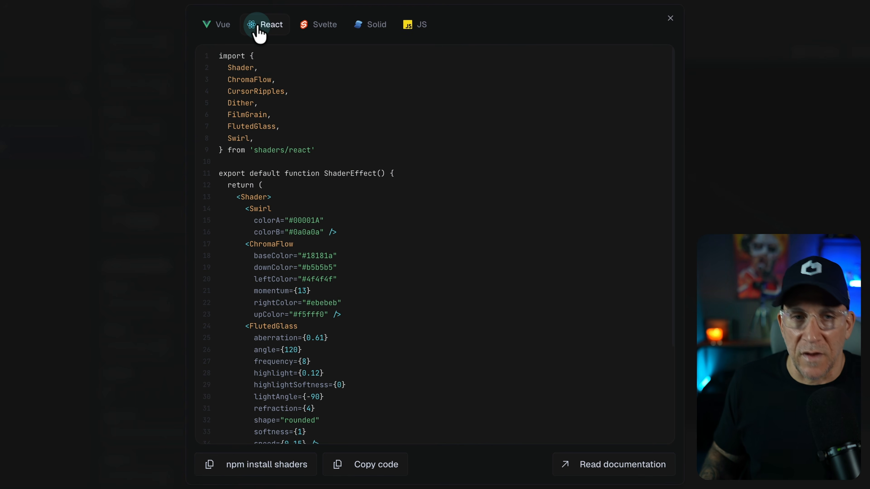
left_click(329, 25)
left_click(416, 25)
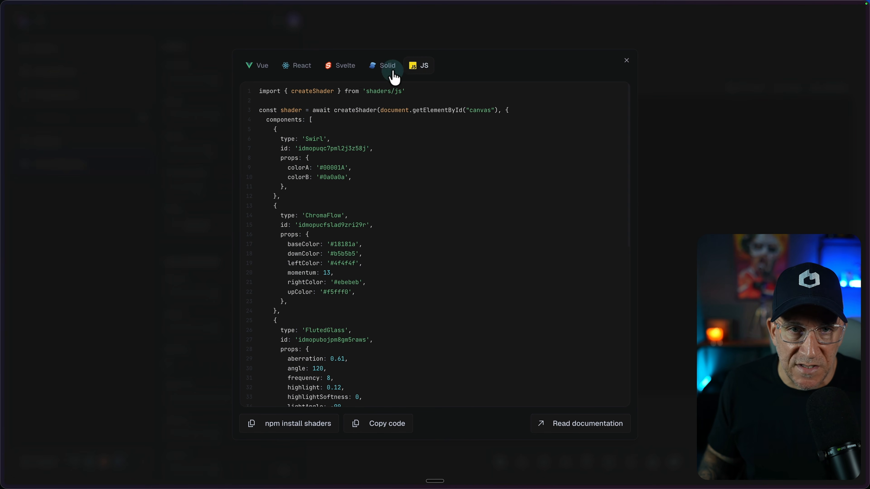
View the React version of the exported shader code, then return to the JS version
left_click(301, 69)
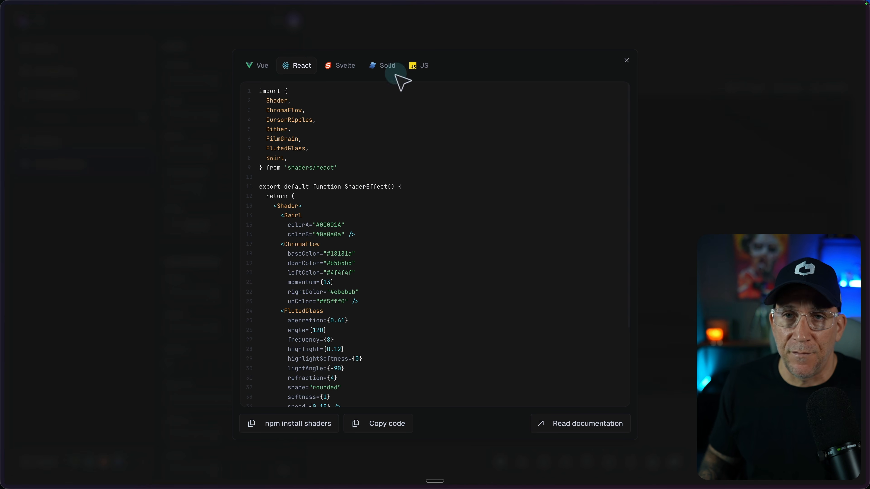
left_click(419, 67)
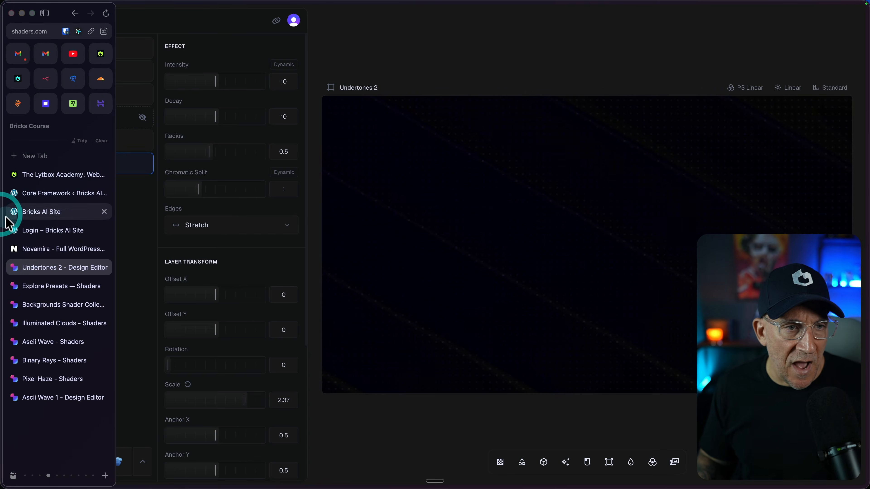
Browse the preset pages already open, including the Illuminated Clouds, Ascii Wave and Pixel Haze collections
left_click(33, 285)
left_click(36, 304)
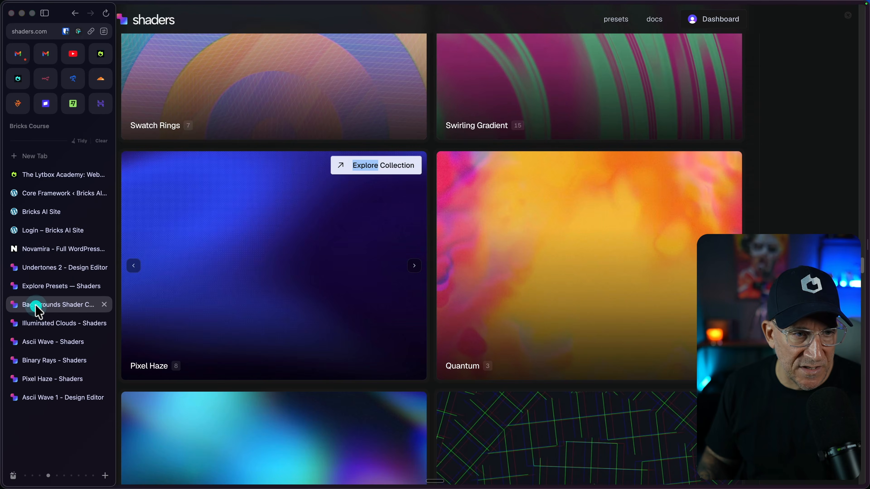
left_click(38, 323)
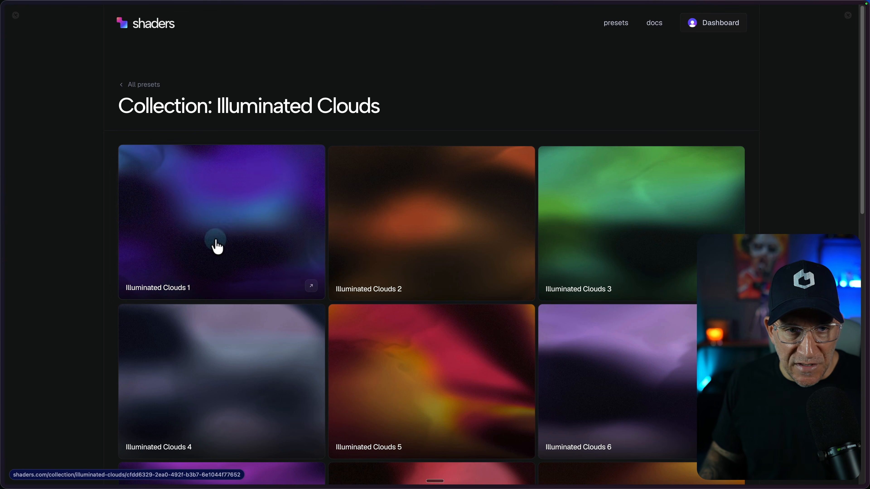
left_click(37, 342)
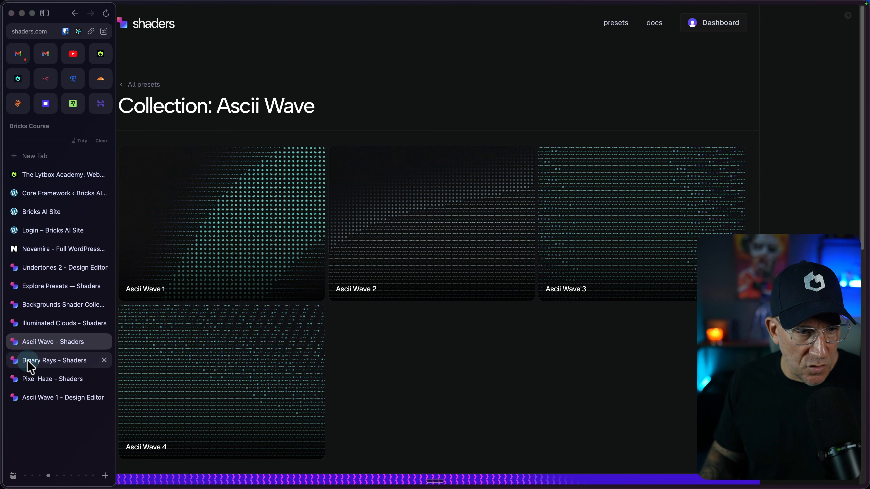
left_click(48, 379)
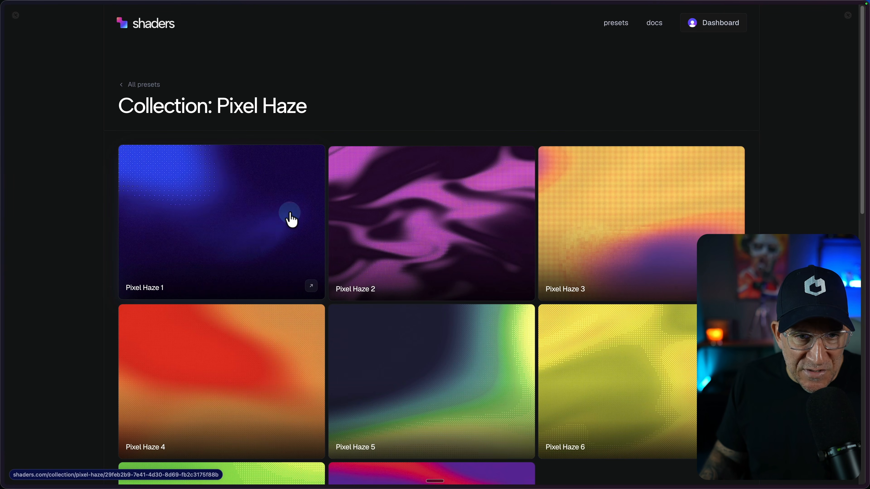
Switch to the Bricks AI Site front end and look over its hero and Call to Action sections
mouse_move(2, 252)
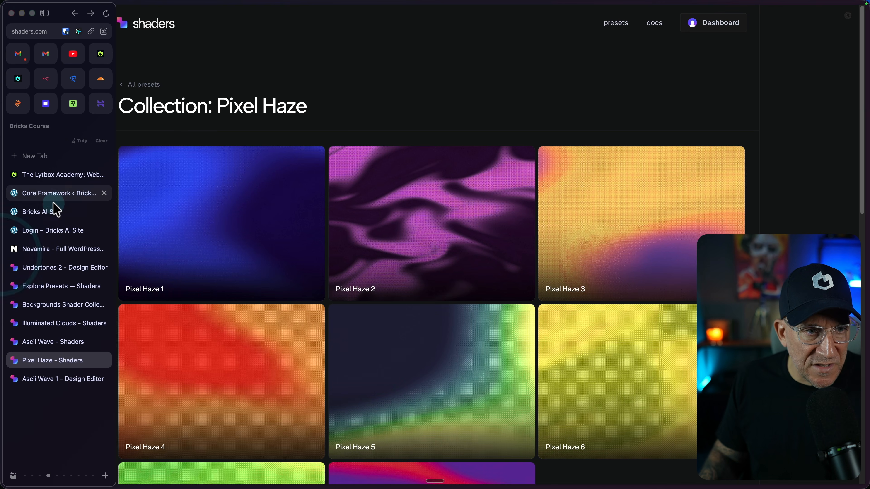
left_click(51, 212)
scroll(545, 237, "down", 10)
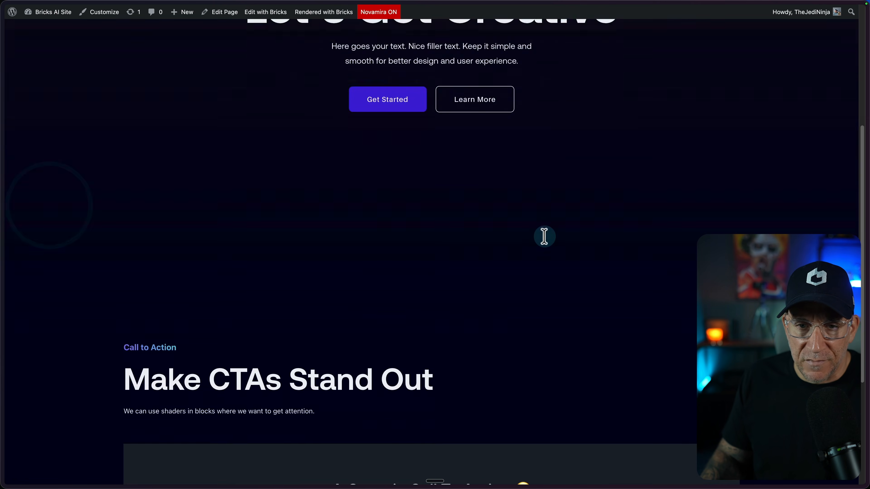
scroll(549, 248, "down", 10)
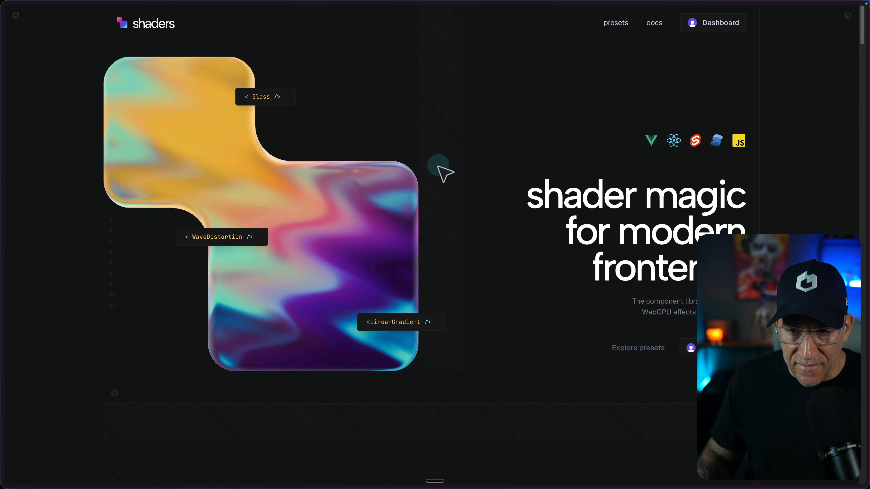
Open the MCP guide from the Shaders website's footer and view its form for adding a new API key
scroll(440, 167, "down", 20)
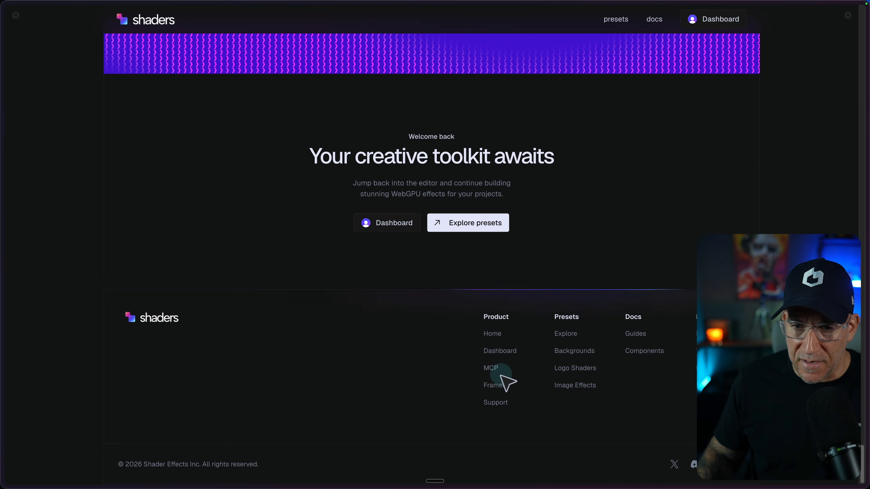
left_click(492, 369)
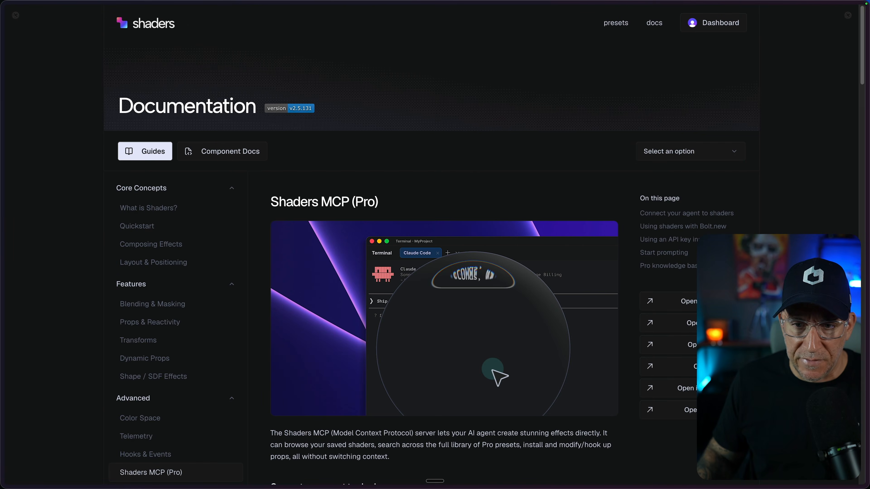
scroll(456, 253, "down", 15)
scroll(456, 250, "down", 10)
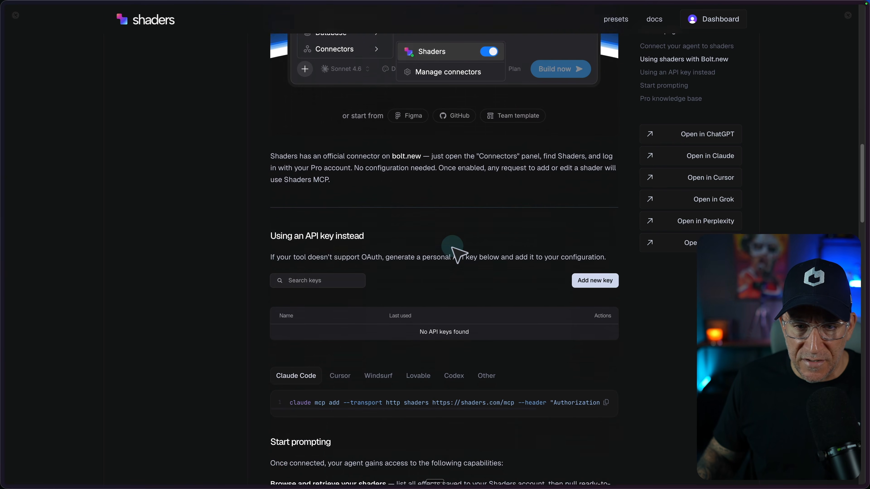
left_click(584, 242)
scroll(438, 264, "down", 2)
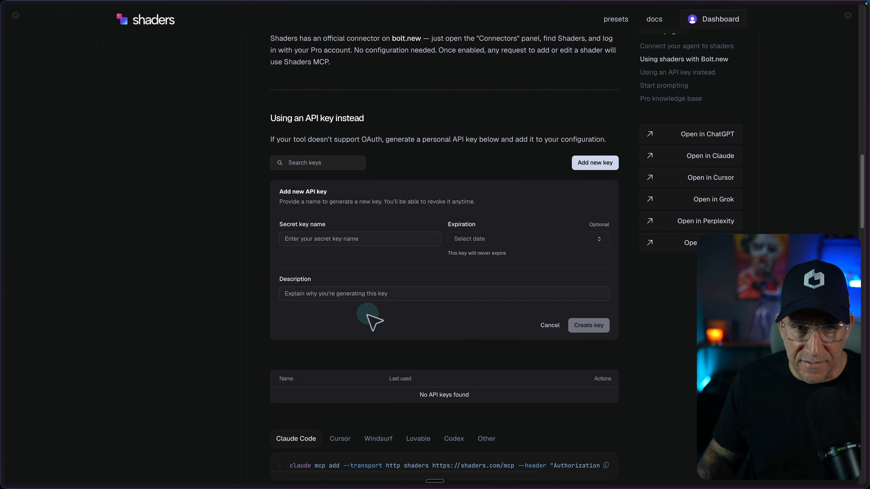
Return to the agent connection instructions and copy the Claude Code command for adding the Shaders MCP server
scroll(372, 319, "up", 9)
scroll(371, 313, "up", 12)
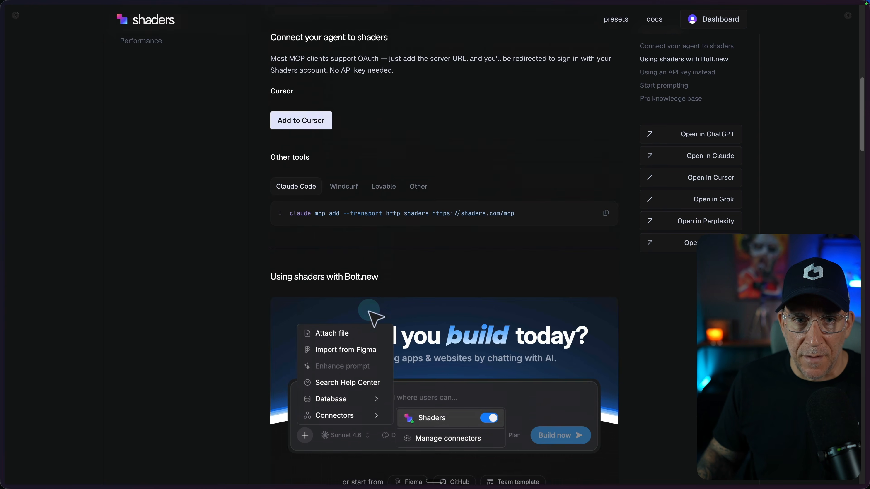
left_click(606, 244)
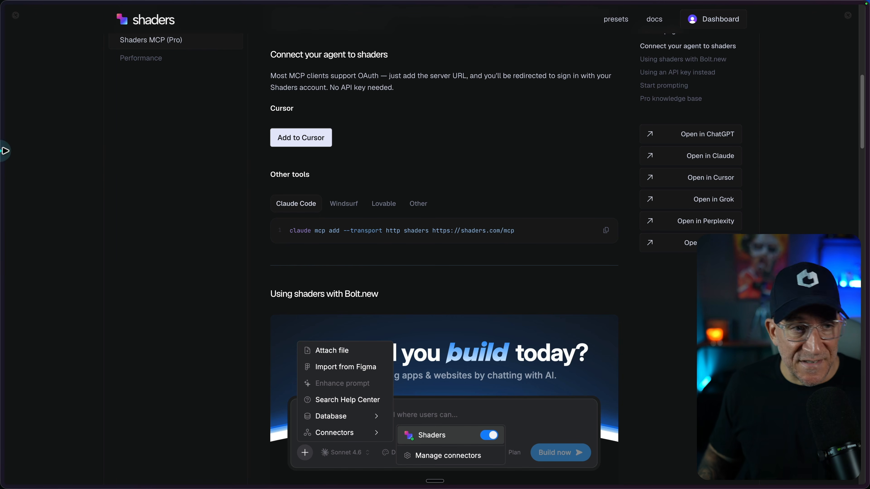
Switch to the Bricks AI Site WordPress admin and open Novamira's Skills page
mouse_move(15, 160)
left_click(27, 191)
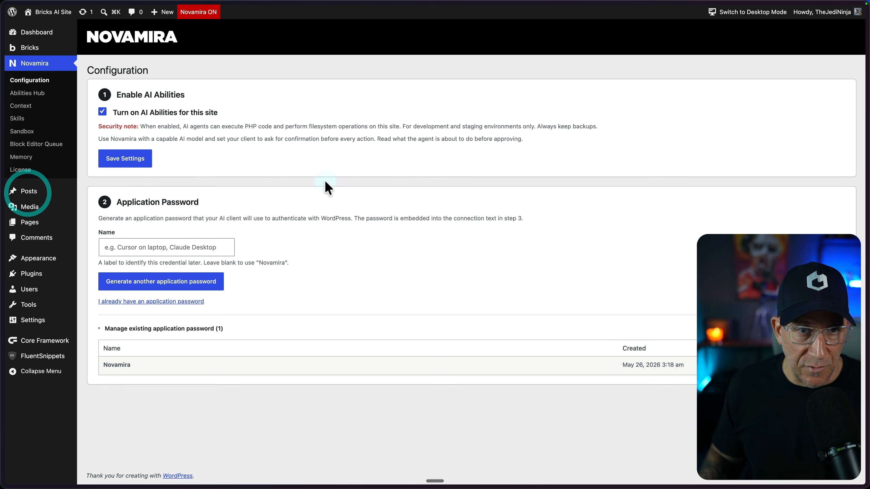
left_click(31, 122)
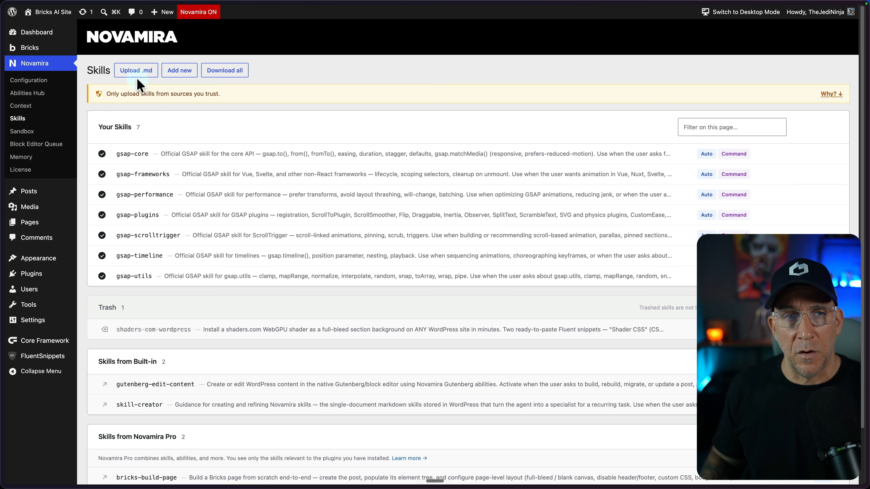
Upload shaders-wp.md from the SHADERS CLAUDE folder as a Novamira skill, reading through its preview first
left_click(133, 72)
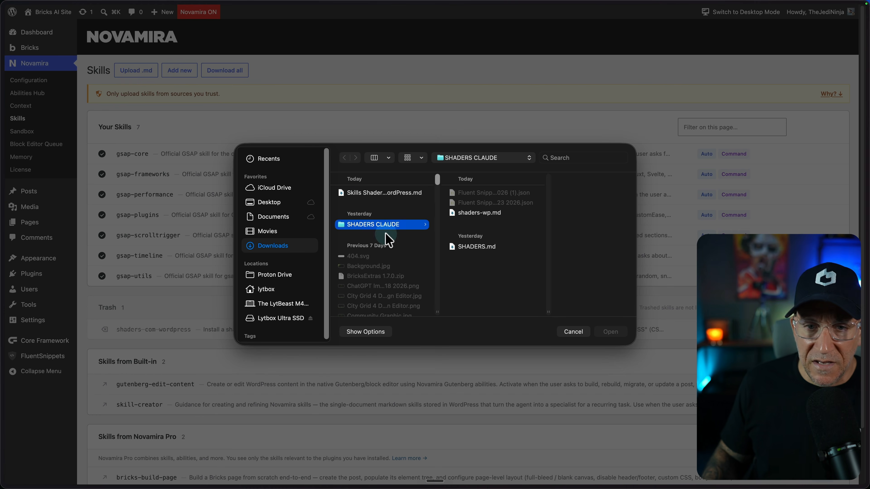
left_click(486, 216)
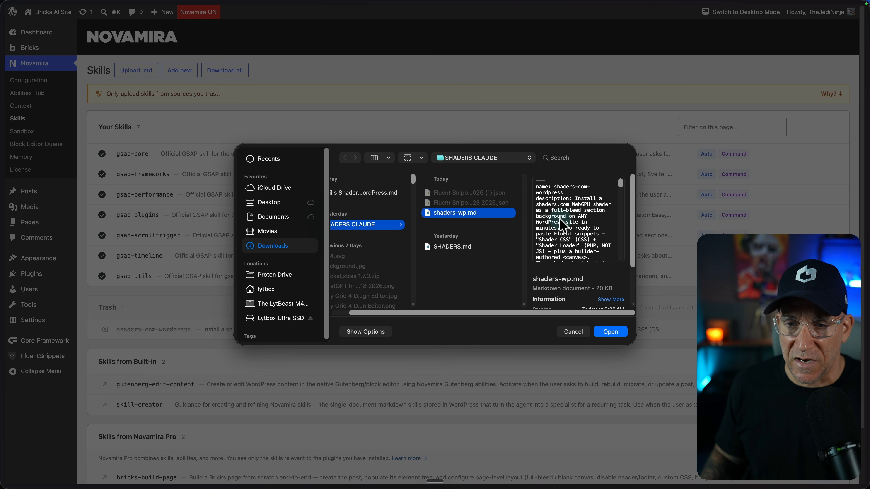
scroll(559, 219, "down", 6)
scroll(563, 224, "down", 2)
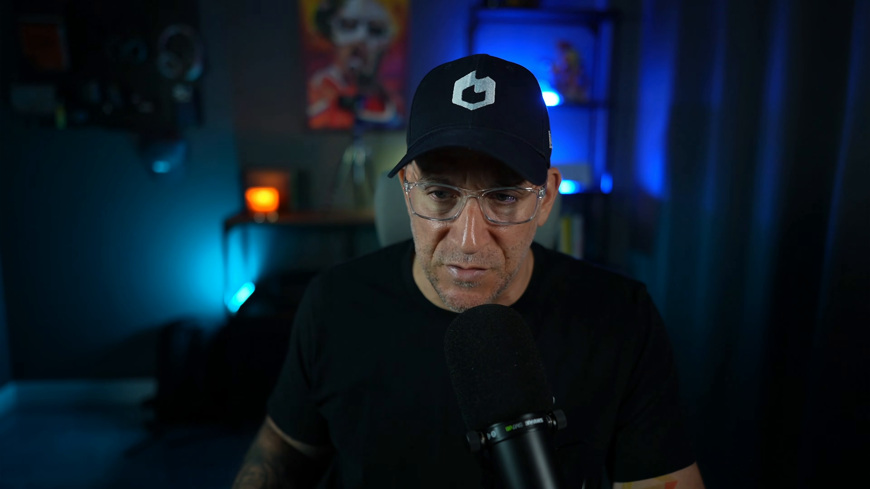
scroll(560, 223, "down", 2)
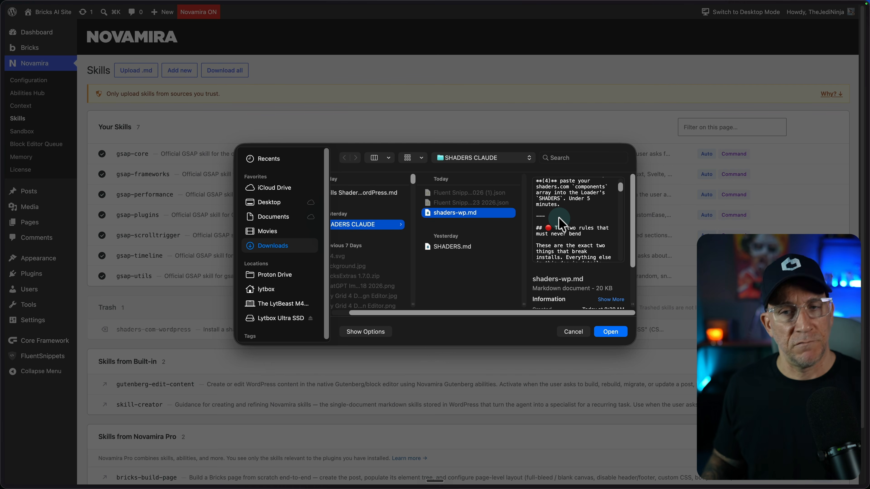
scroll(560, 223, "down", 3)
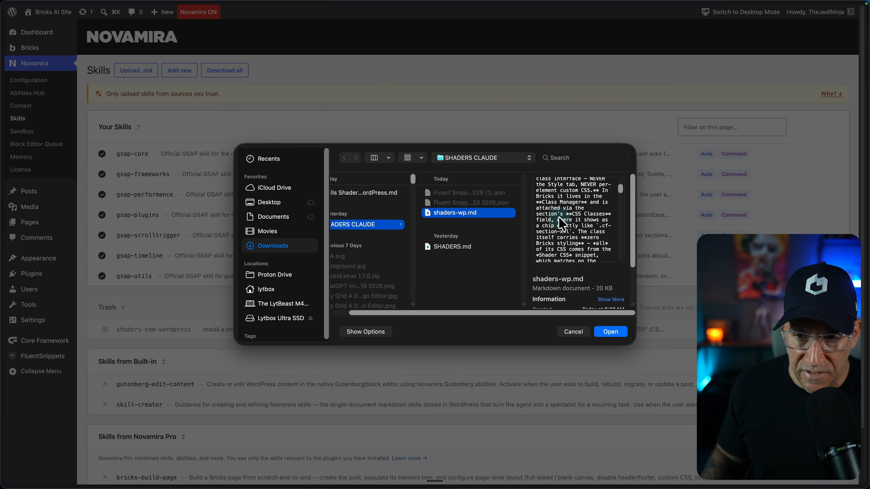
left_click(609, 331)
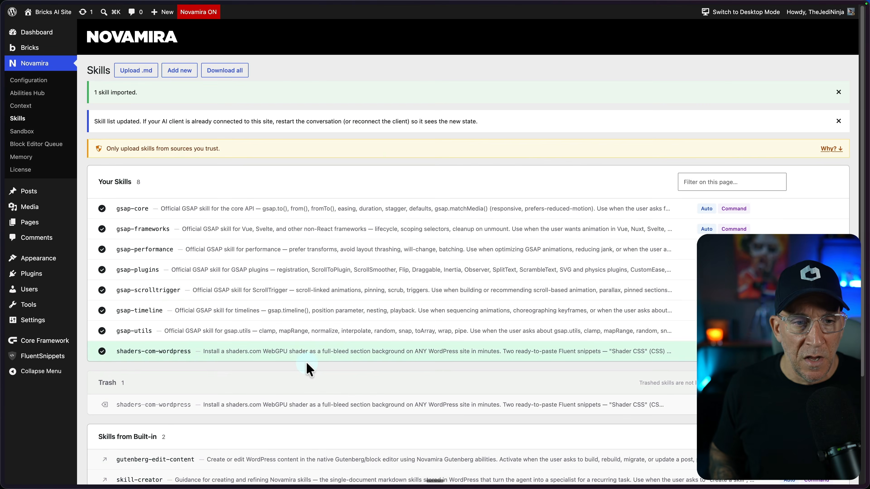
Switch to Claude and send the prompt asking to check the connection to the Novamira MCP, Shaders MCP and shaders skill in Novamira
key("ctrl+Right")
left_click(640, 463)
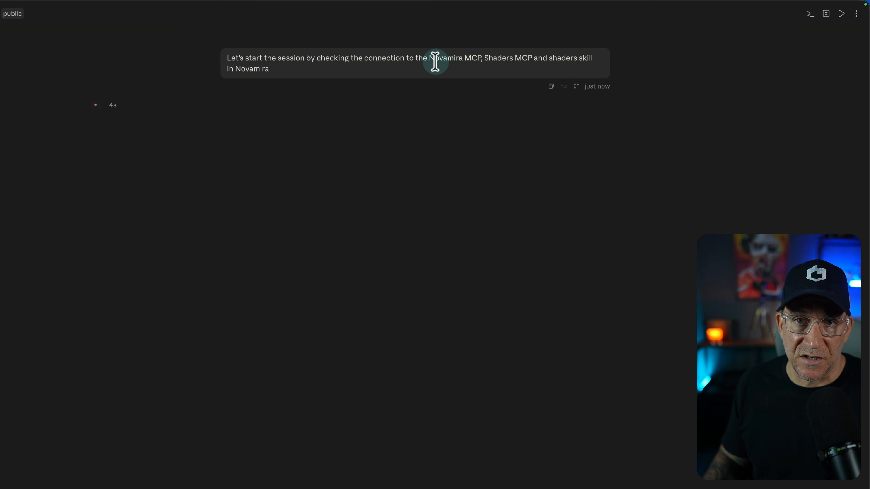
left_click_drag(482, 57, 534, 56)
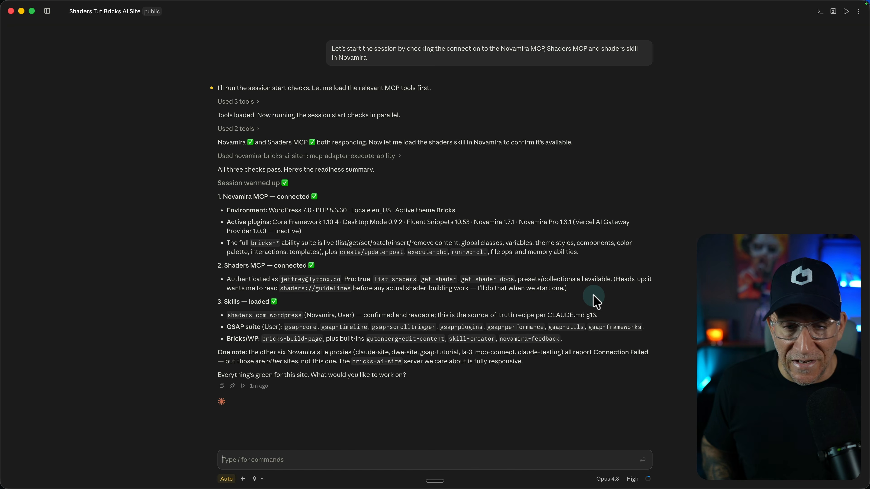
Return to the site's front page, open it in the Bricks builder and select the Hero section's .shader-host class
key("ctrl+Left")
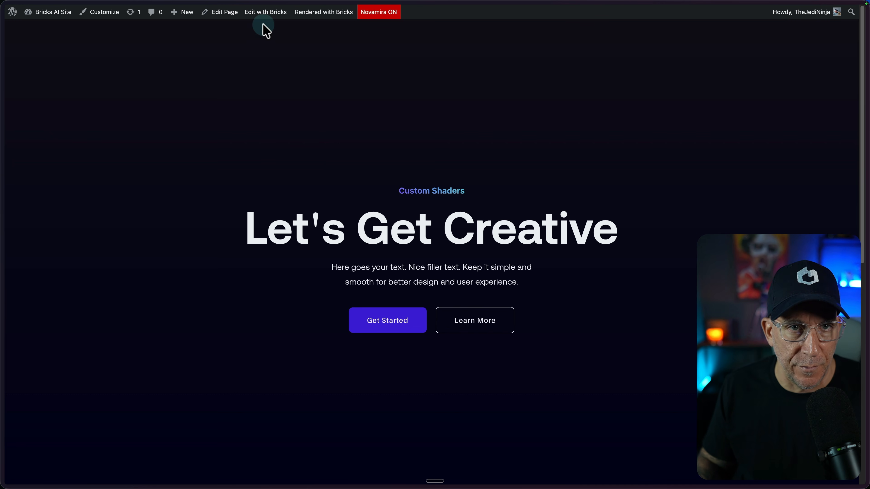
mouse_move(263, 15)
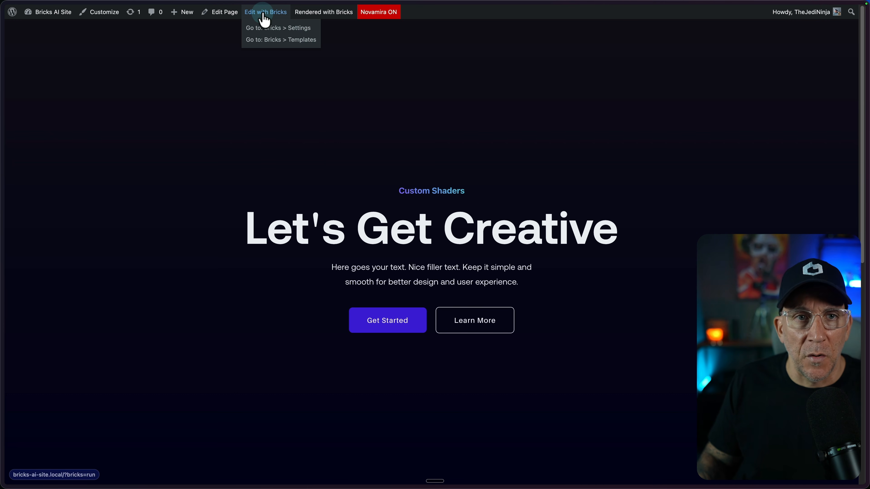
left_click(264, 15)
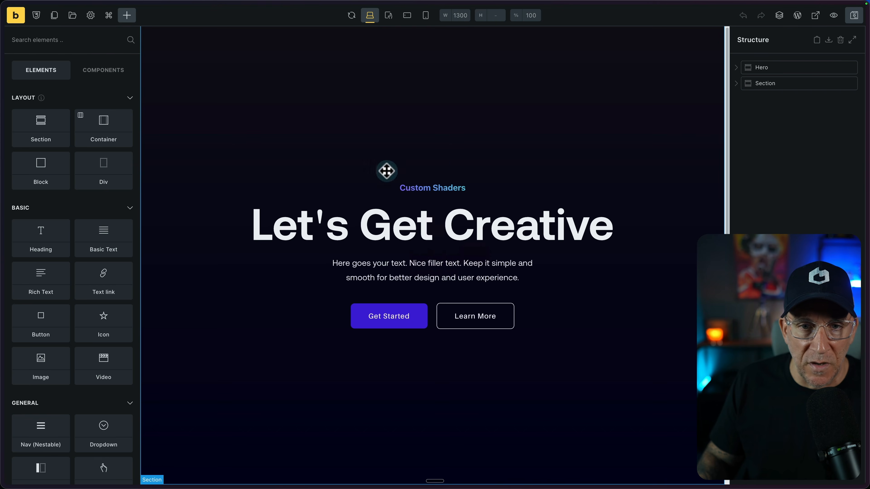
left_click(770, 70)
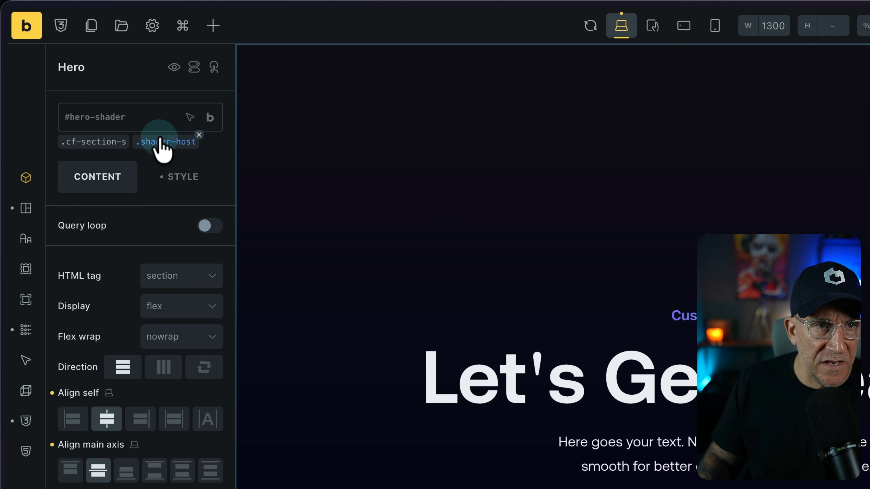
left_click(161, 142)
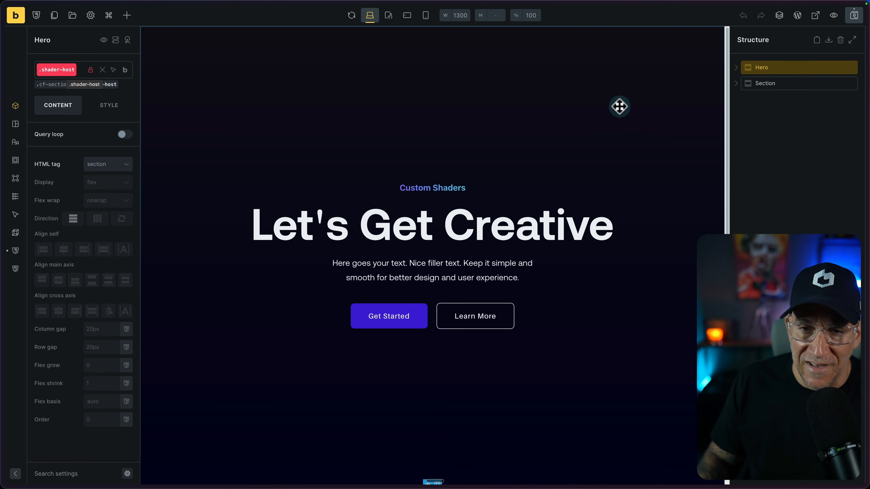
Expand the Hero section and examine the CSS ID in its CSS style settings
left_click(778, 71)
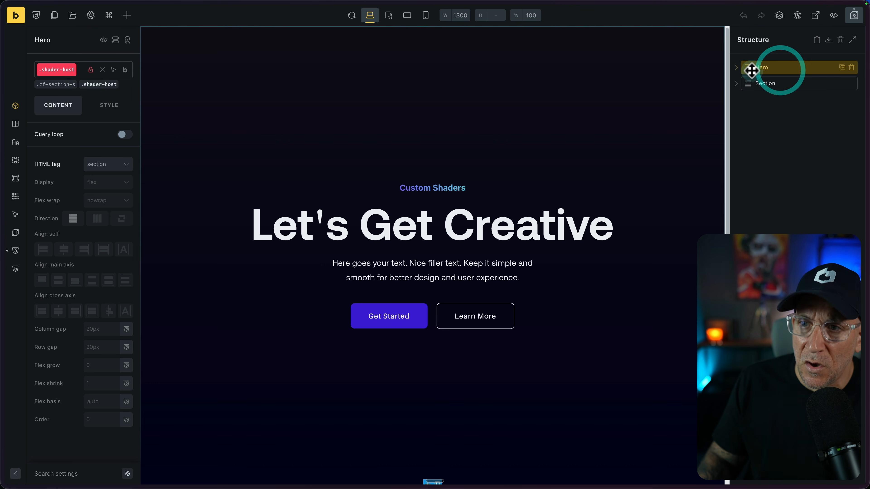
left_click(737, 69)
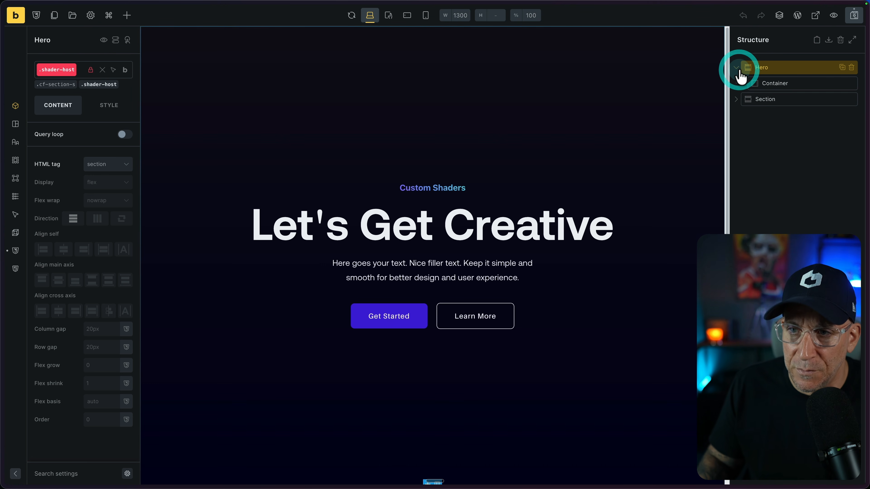
left_click(107, 106)
left_click(79, 318)
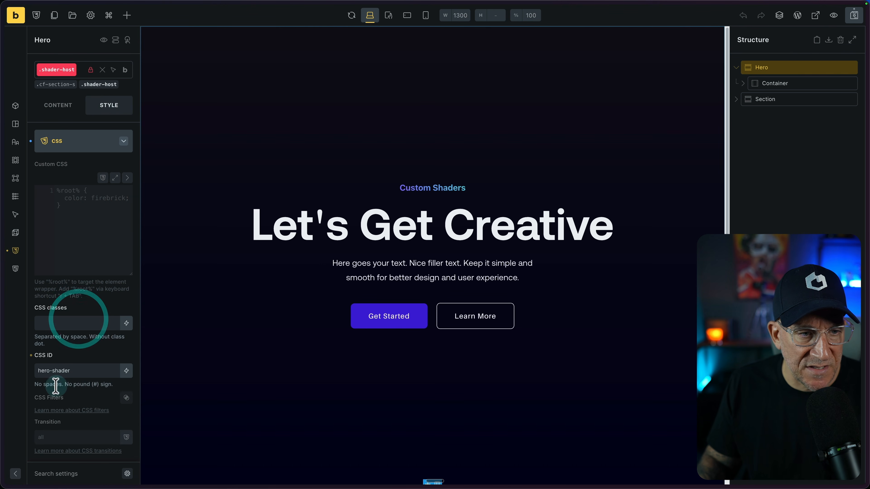
left_click_drag(70, 351, 28, 349)
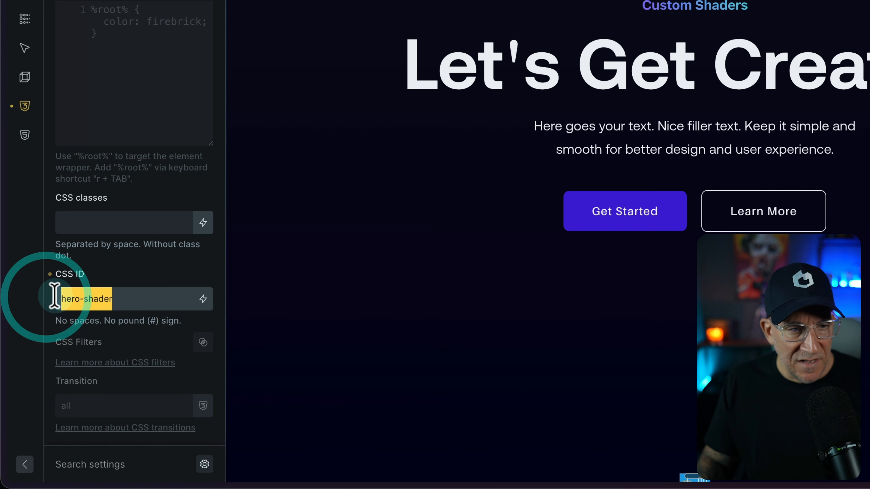
left_click_drag(103, 299, 62, 298)
left_click(51, 330)
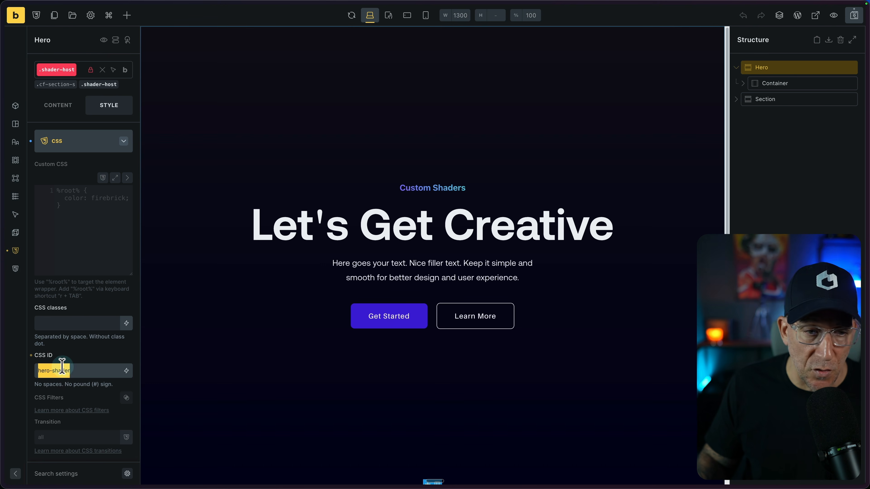
Save the Hero section changes, preview the page in the builder and open it on the front end
left_click(853, 13)
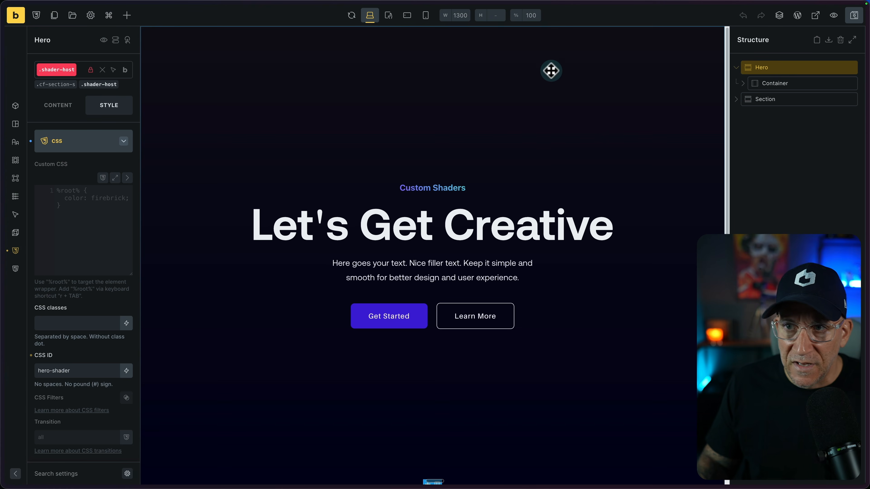
left_click(832, 16)
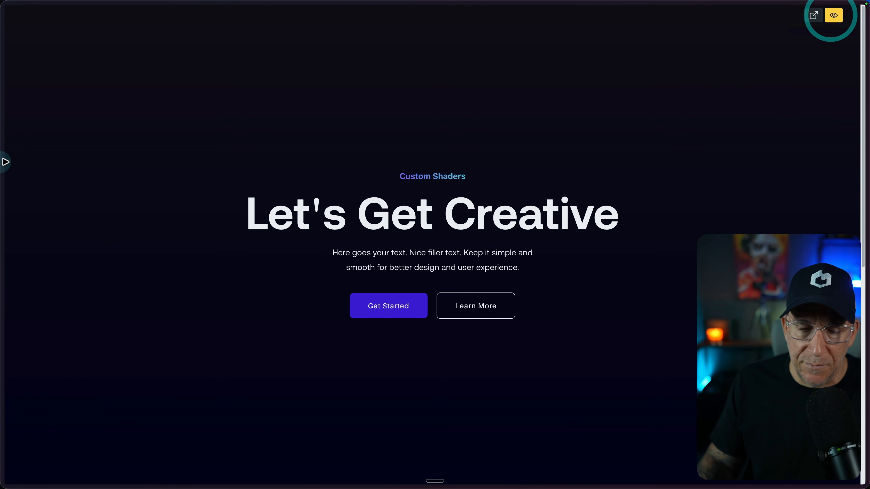
left_click(817, 18)
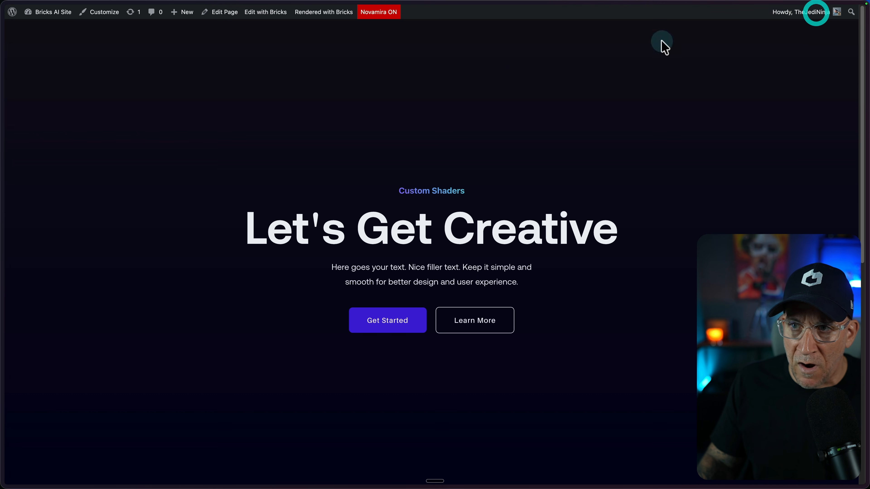
Go to the Undertones 2 design in the Shaders editor, export it as JS and copy the code
left_click(109, 213)
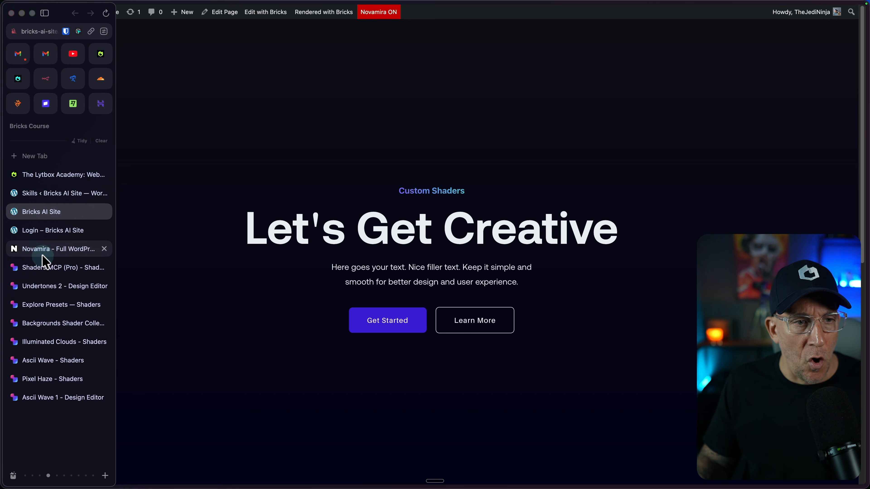
left_click(42, 269)
left_click(36, 286)
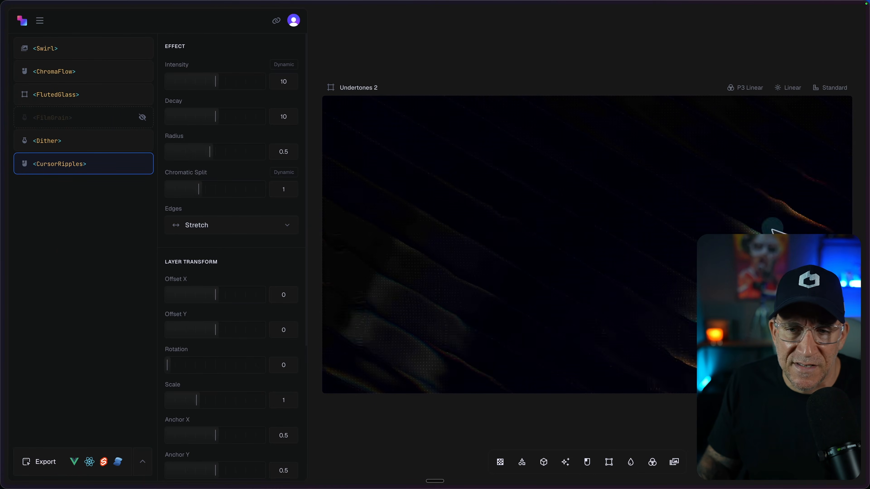
left_click(49, 463)
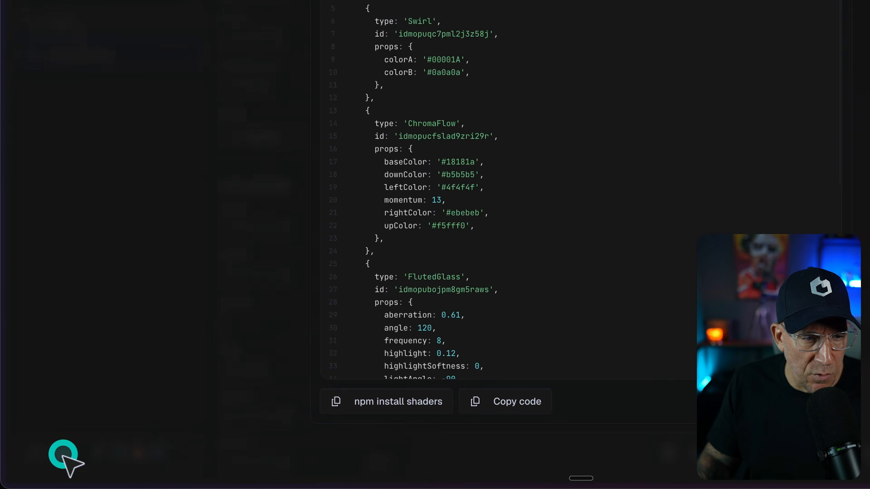
left_click(418, 73)
left_click(381, 423)
Switch to Claude and dictate a prompt for CSS and PHP loader snippets in Fluent Snippets and a homepage hero shader, followed by the copied JS
key("ctrl+Right")
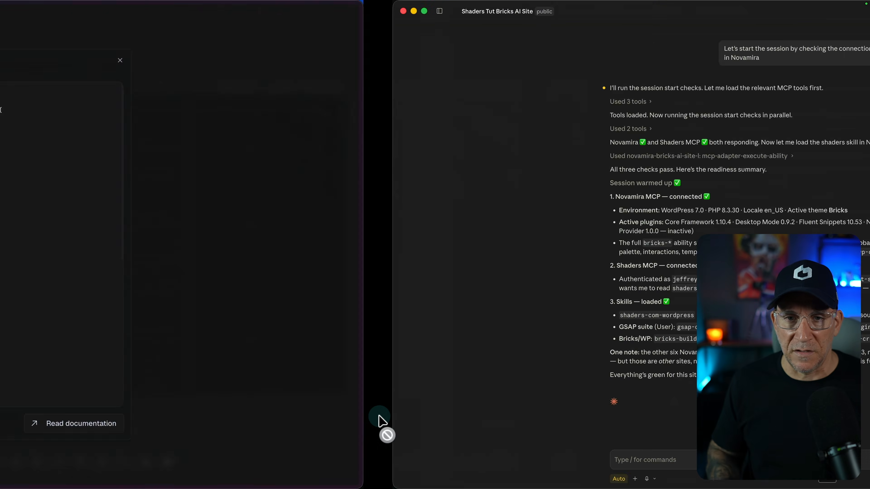
left_click(241, 460)
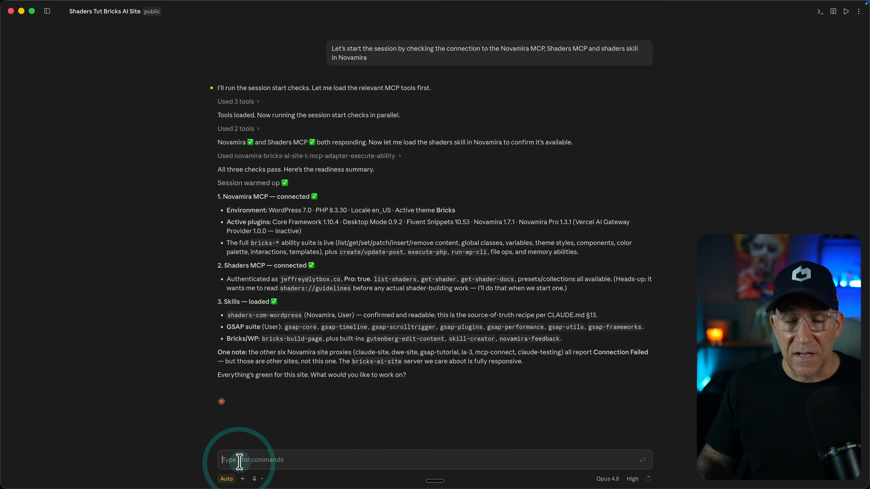
key("fn+space")
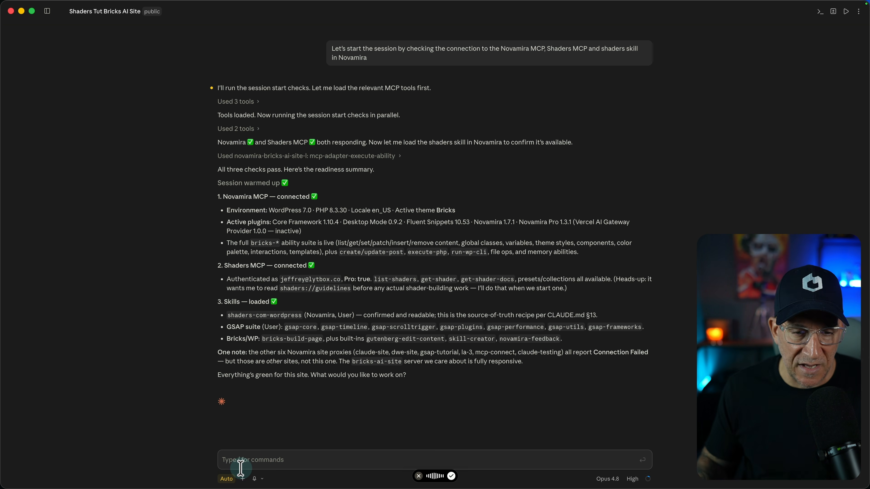
key("super+v")
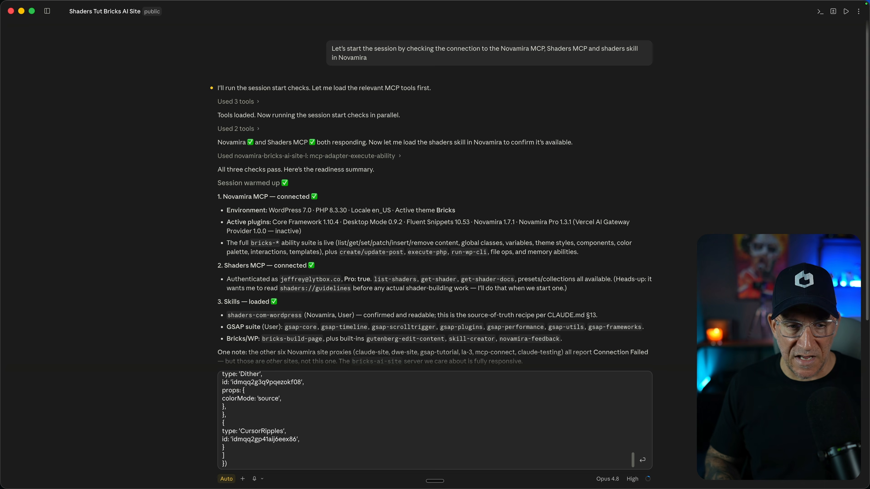
Add the line "Attached it to the section with the #hero-shader" below the code and send the prompt
key("shift+Return")
key("shift+Return")
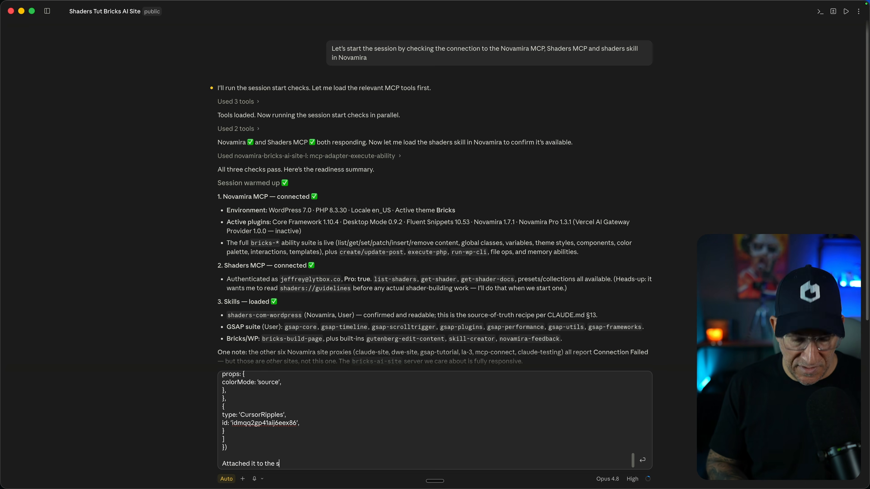
left_click_drag(376, 458, 325, 458)
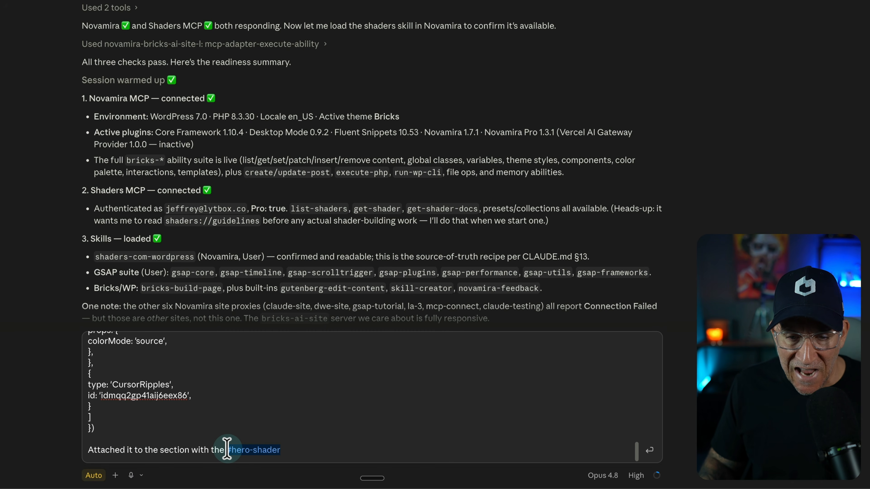
left_click_drag(301, 449, 227, 450)
left_click(444, 435)
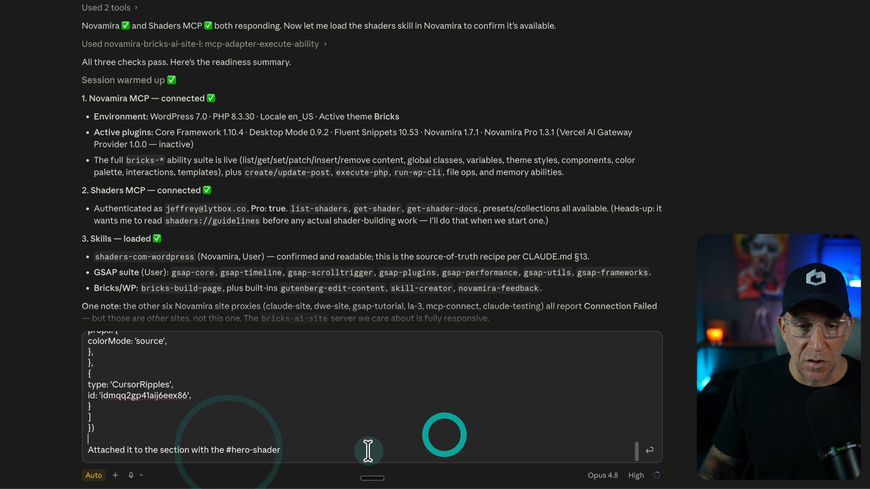
left_click(671, 462)
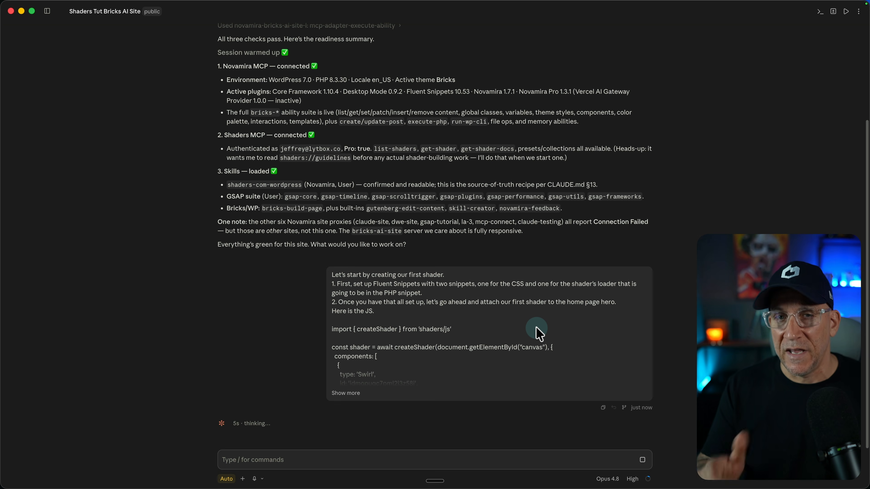
Switch back to the browser, show the Novamira Skills page and preview the file Skills Shaders WordPress (1).md
key("ctrl+Left")
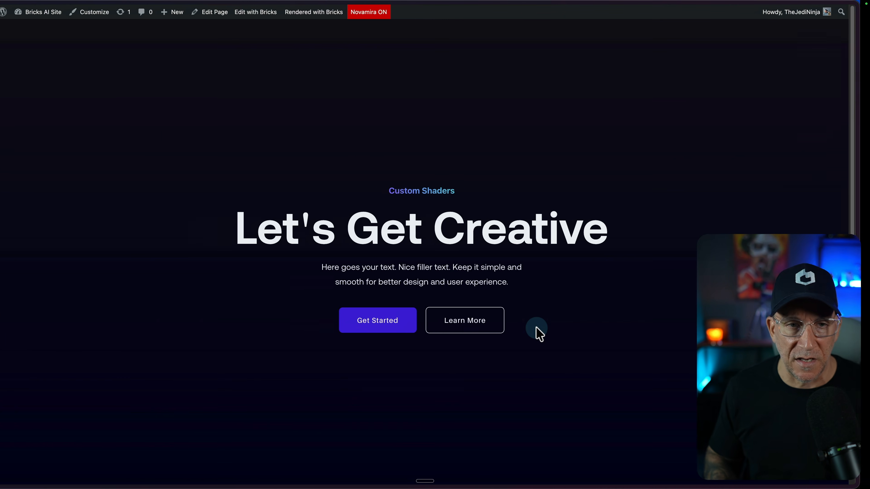
left_click(0, 273)
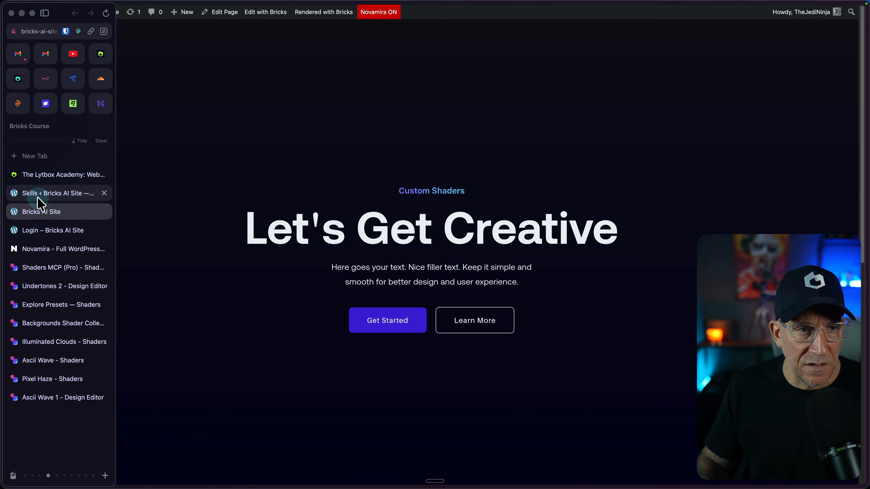
left_click(35, 193)
left_click(779, 351)
mouse_move(277, 487)
left_click(159, 468)
key("space")
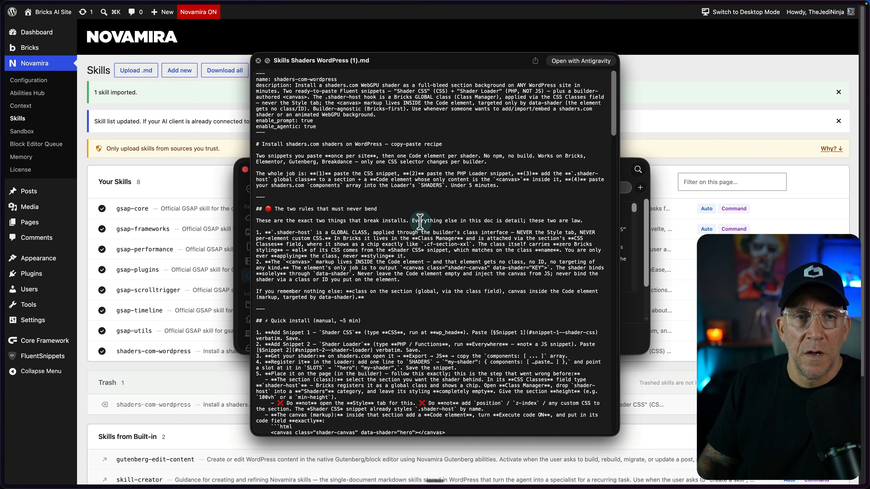
Read the skill file's quick-install steps, PHP loader rule and section on the two classes, and close the preview
scroll(320, 233, "down", 1)
scroll(321, 233, "down", 2)
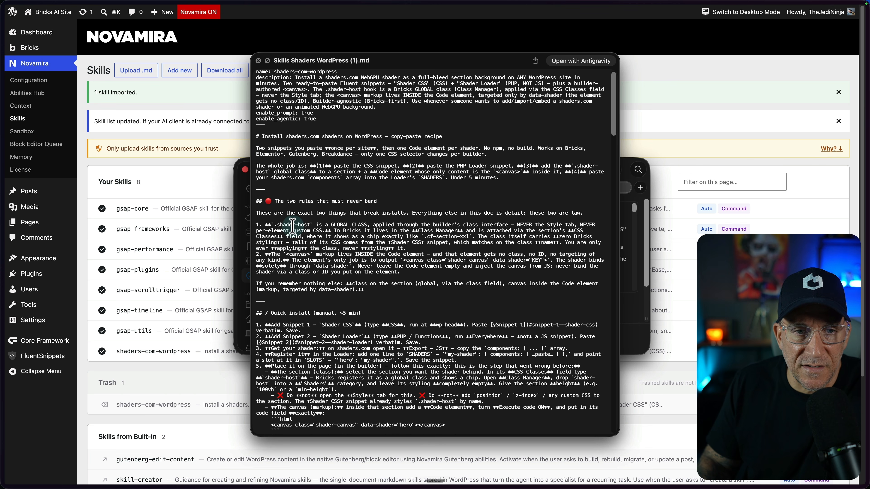
scroll(396, 215, "down", 10)
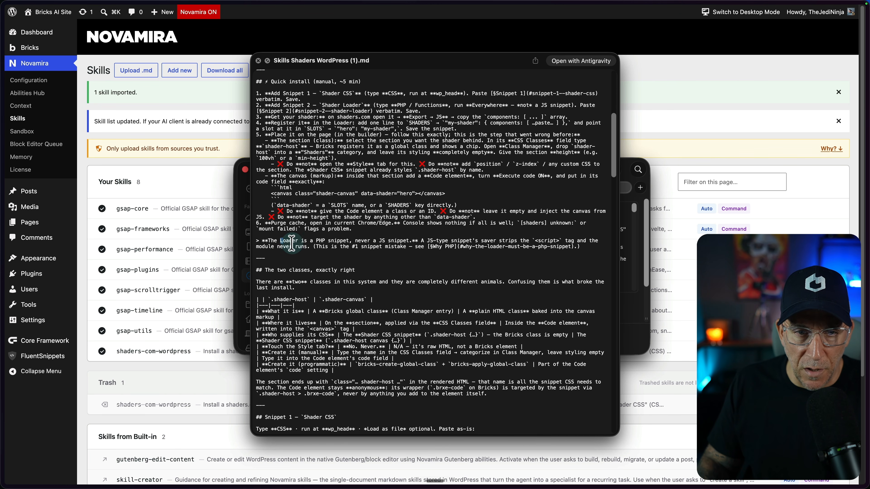
left_click_drag(286, 243, 352, 247)
left_click(366, 246)
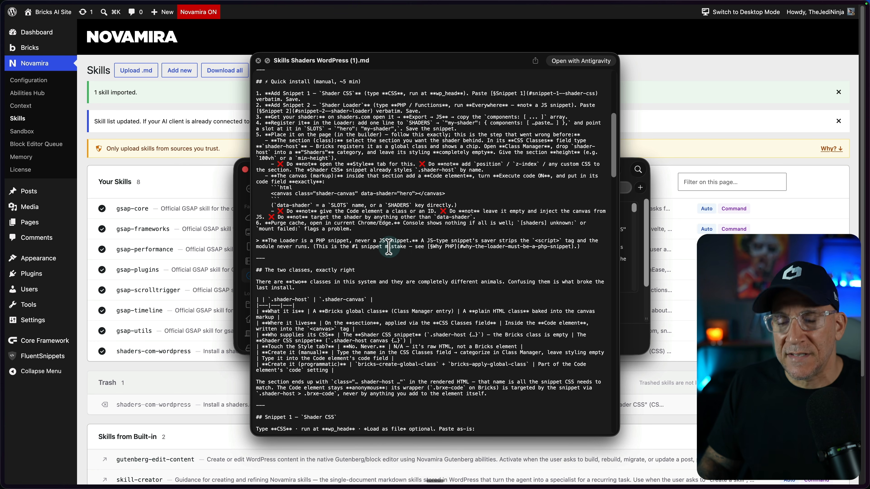
scroll(389, 248, "down", 3)
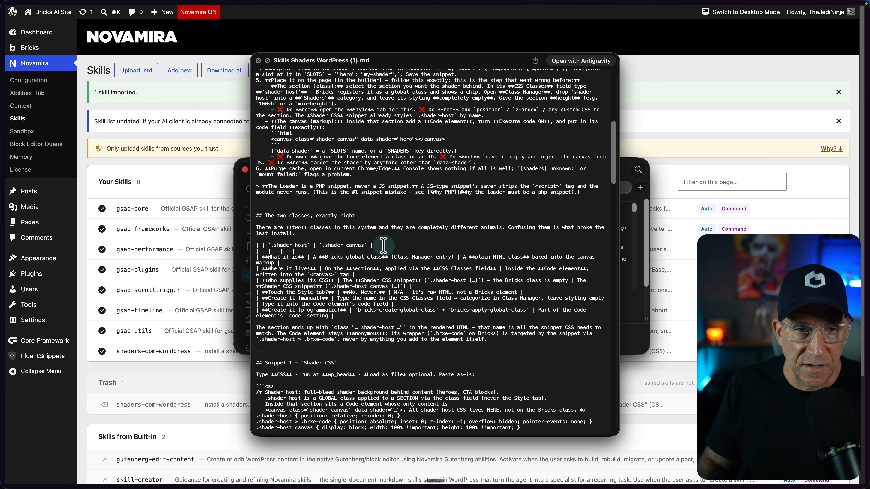
scroll(384, 245, "down", 3)
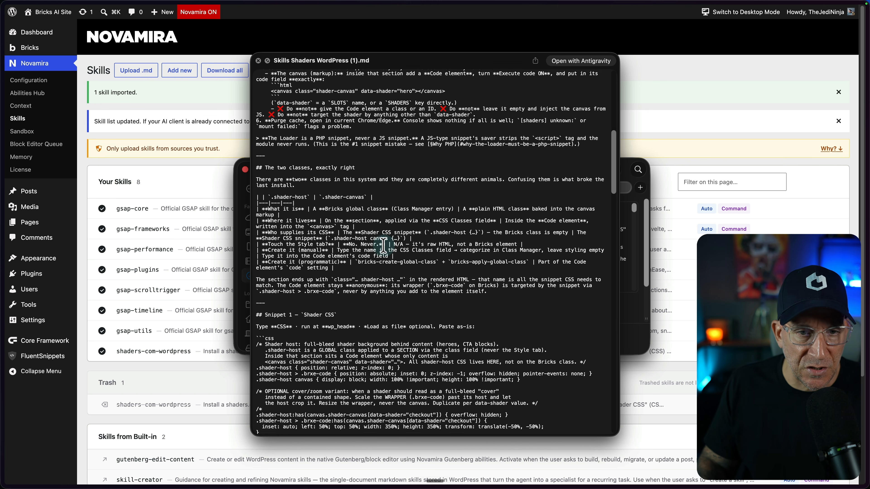
scroll(383, 246, "down", 1)
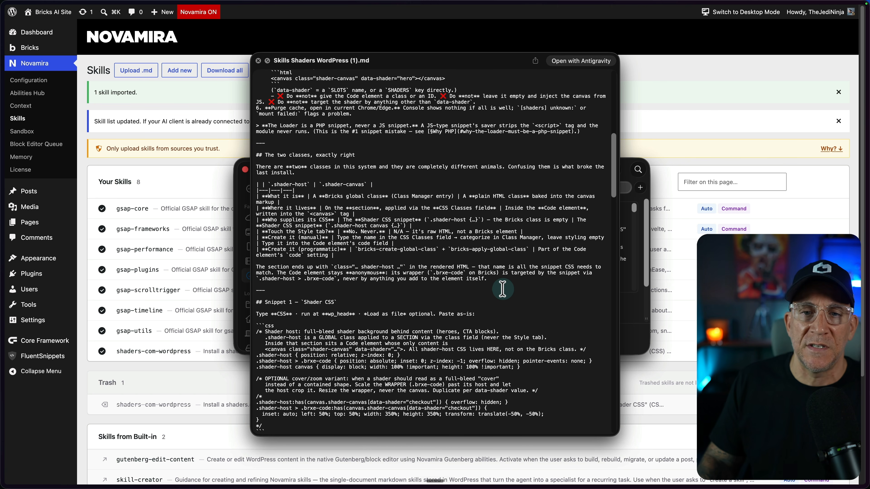
left_click_drag(498, 282, 271, 137)
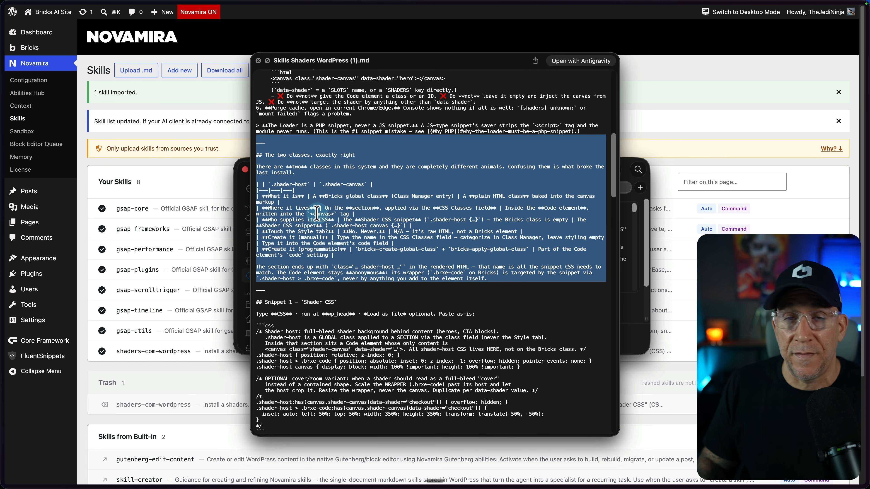
scroll(315, 223, "up", 1)
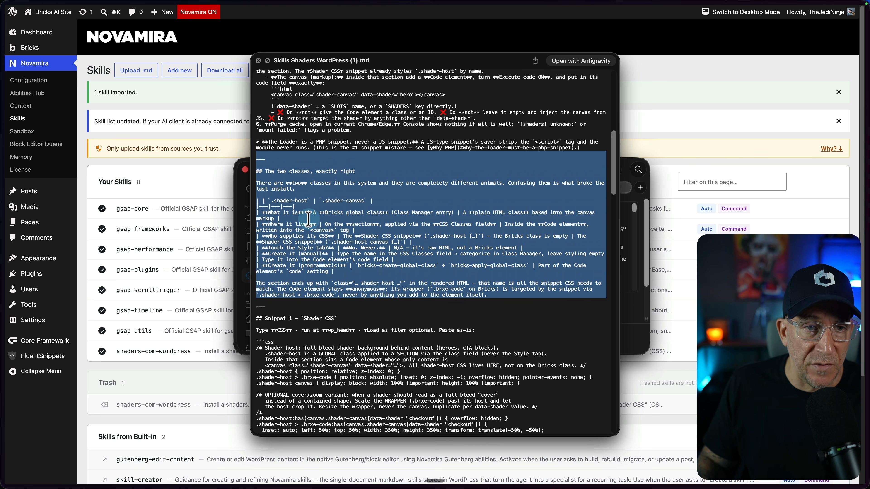
left_click(188, 159)
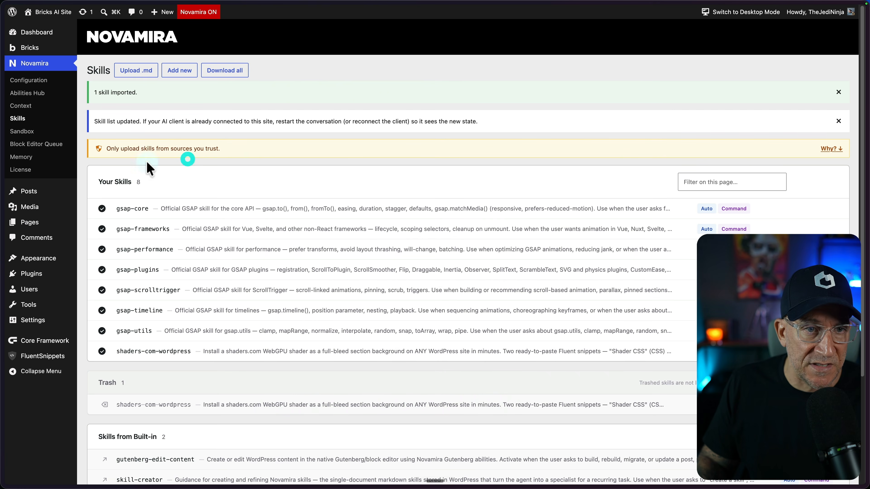
Examine the snippet list in FluentSnippets and the exported JS code of the Undertones 2 shader
left_click(37, 350)
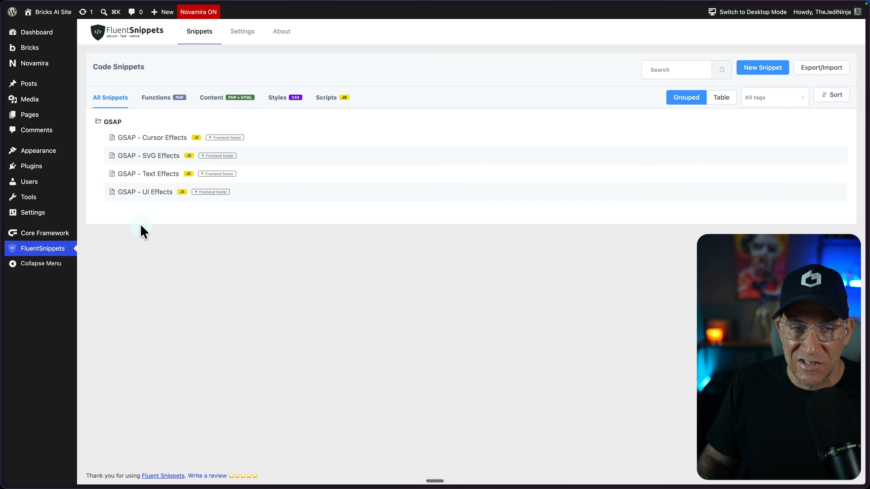
mouse_move(4, 263)
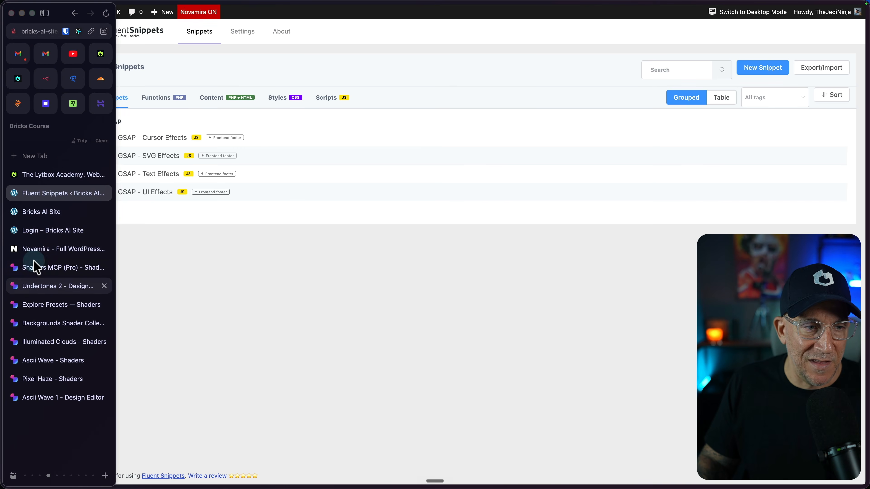
left_click(42, 290)
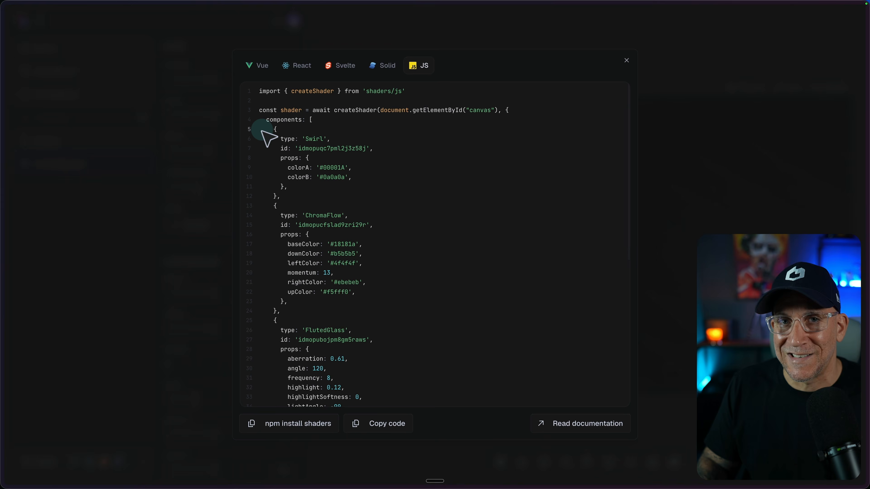
Return to the site's front page and review its hero section alongside Claude's setup report
left_click(1, 231)
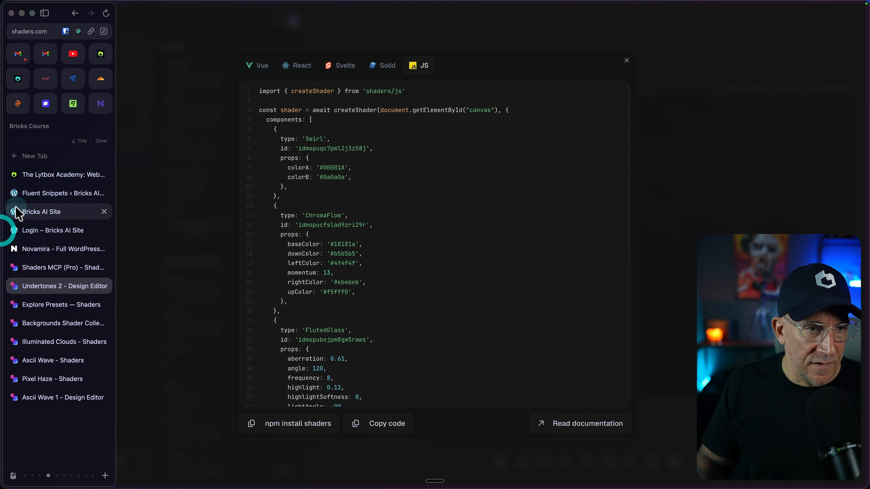
left_click(31, 220)
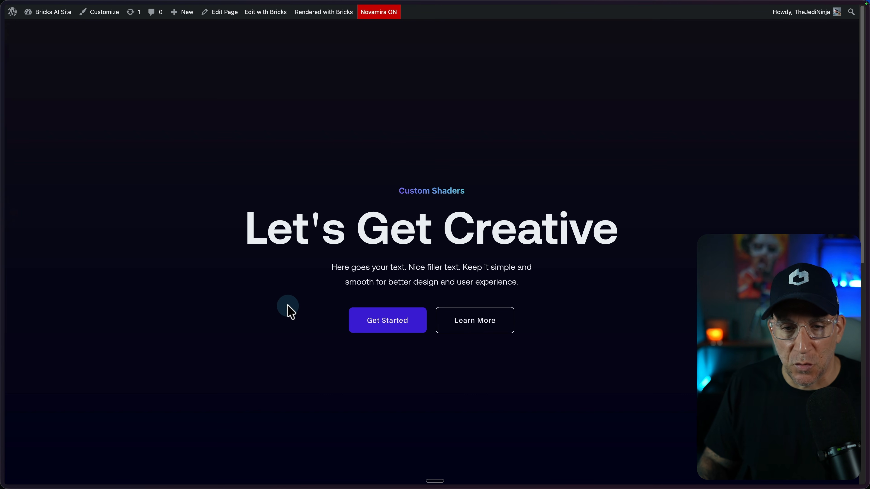
key("ctrl+Right")
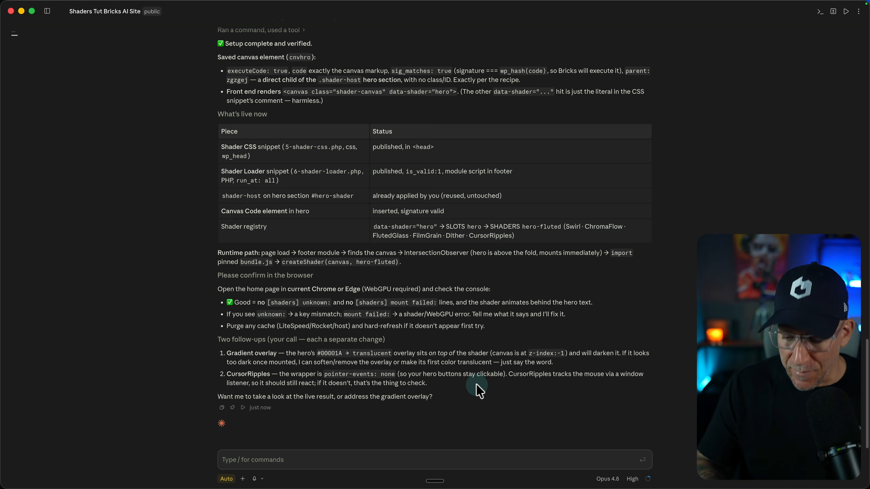
key("ctrl+Left")
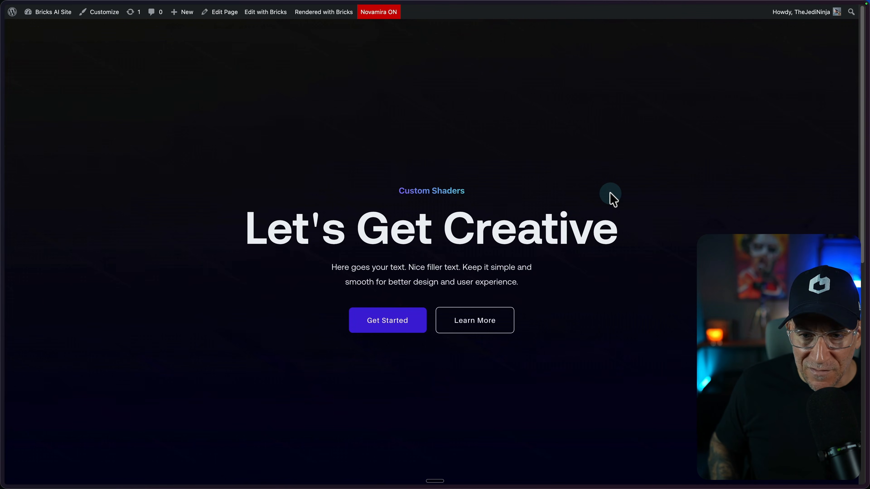
key("super+Tab")
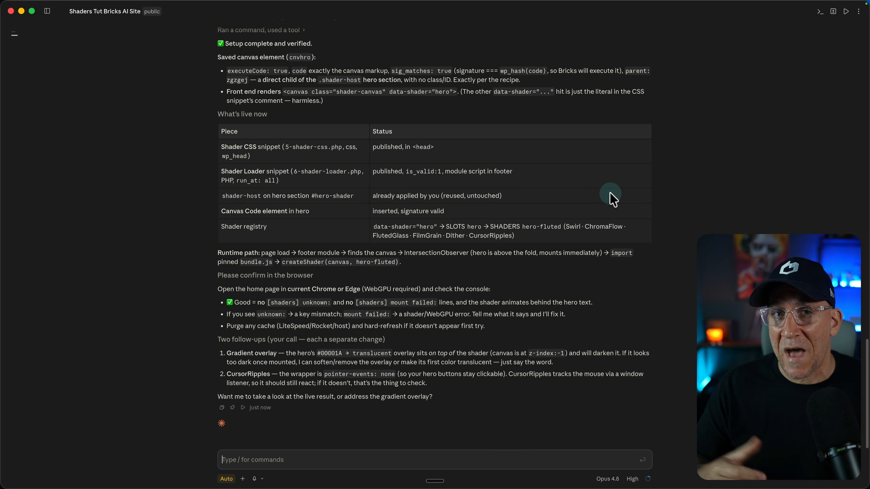
key("ctrl+Left")
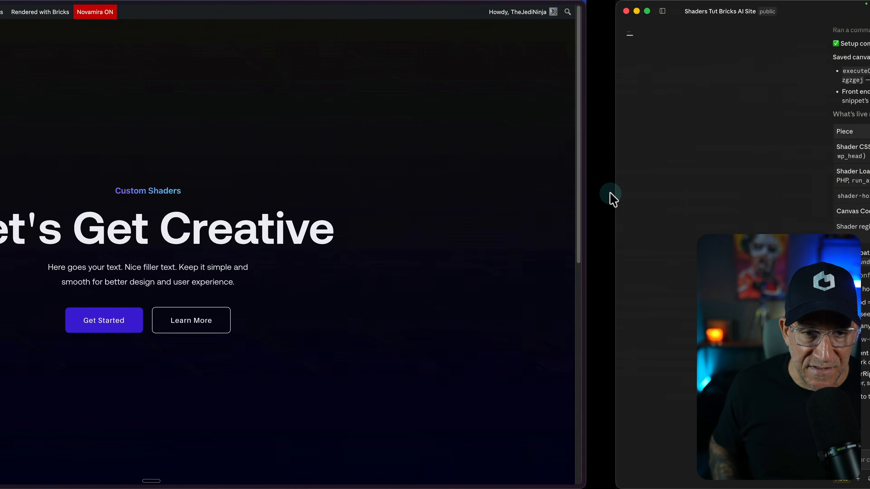
Open the Shader CSS snippet in FluentSnippets, examine its .shader-host rules and return to the snippet list
mouse_move(6, 194)
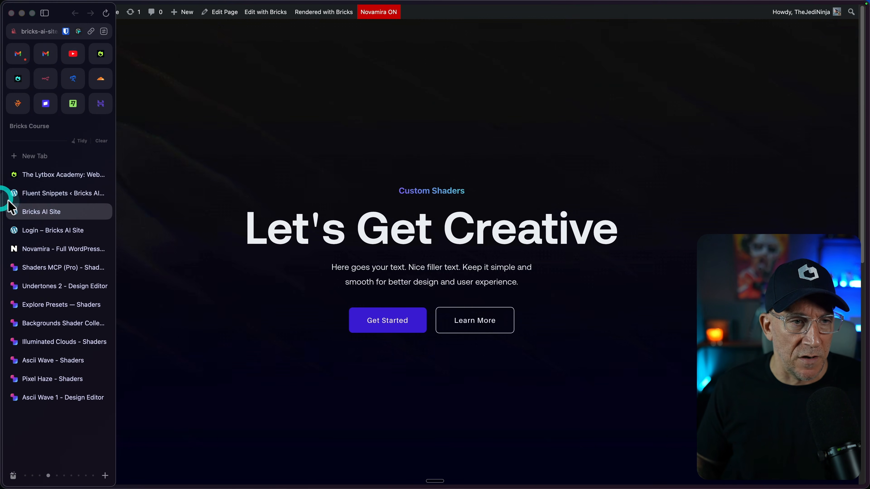
left_click(59, 196)
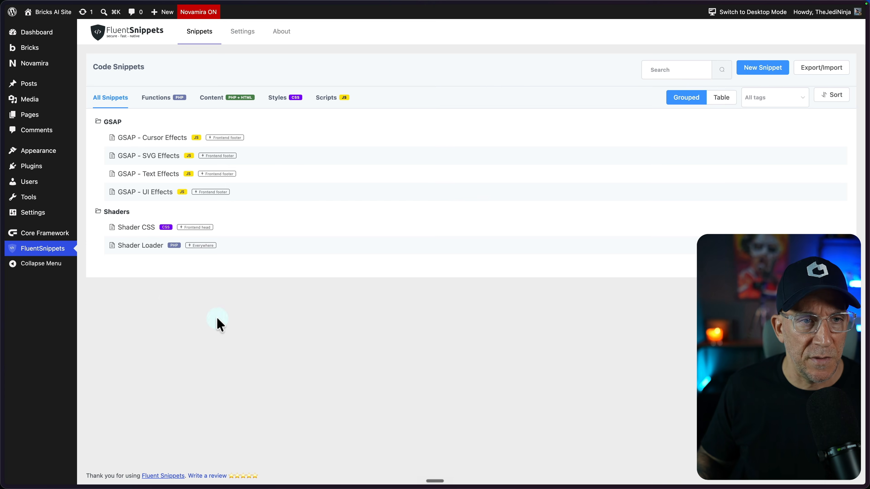
left_click(135, 228)
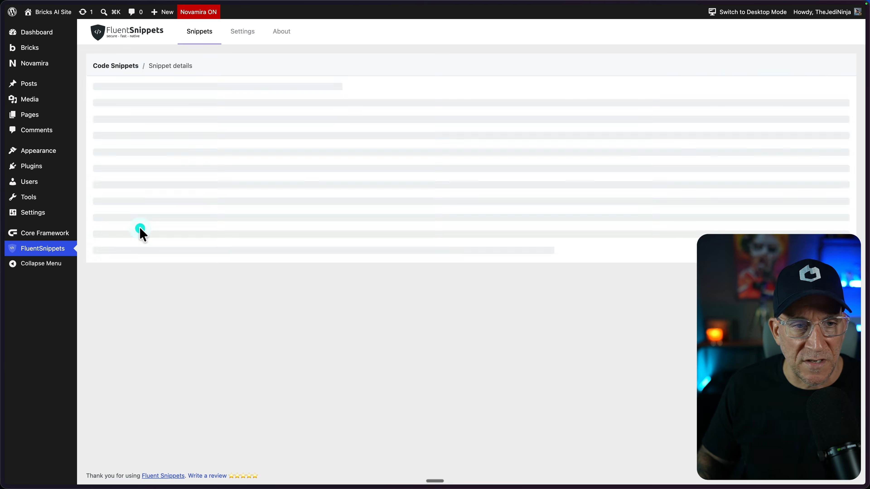
left_click_drag(530, 206, 501, 220)
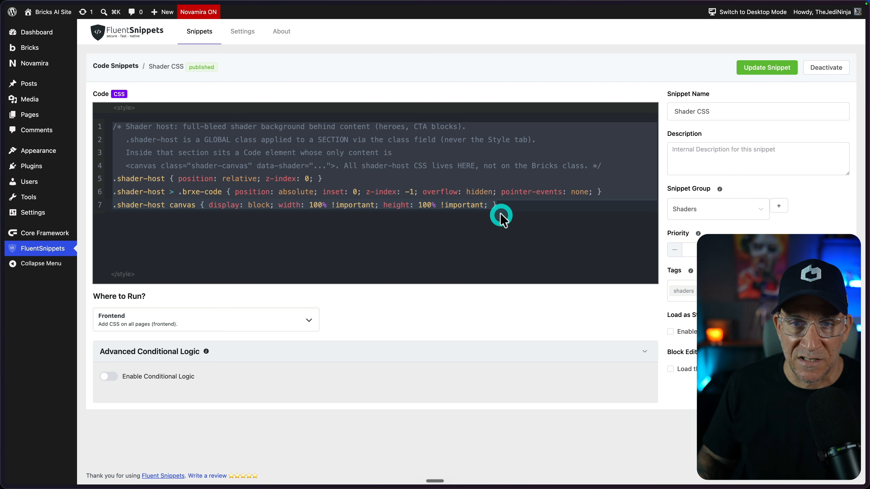
left_click(501, 216)
left_click_drag(505, 205, 110, 113)
left_click(126, 67)
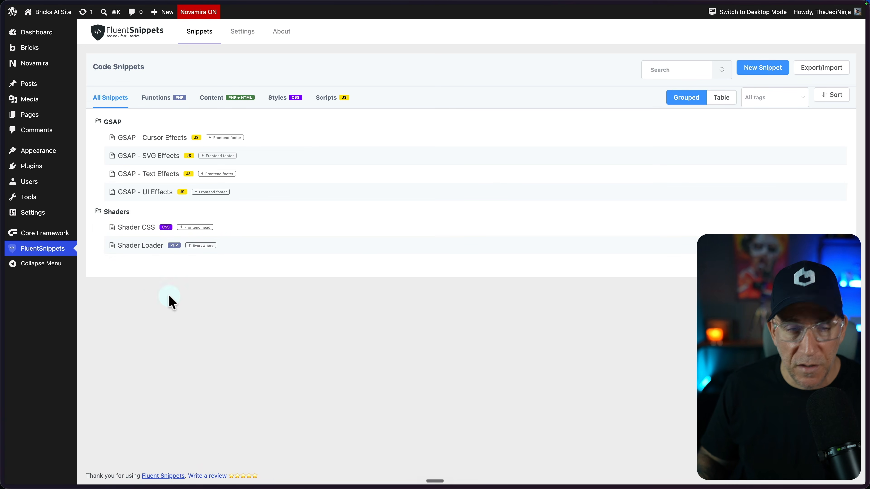
Open the Shader Loader snippet and read through its PHP code, from the SHADERS registry to the closing script
left_click(146, 247)
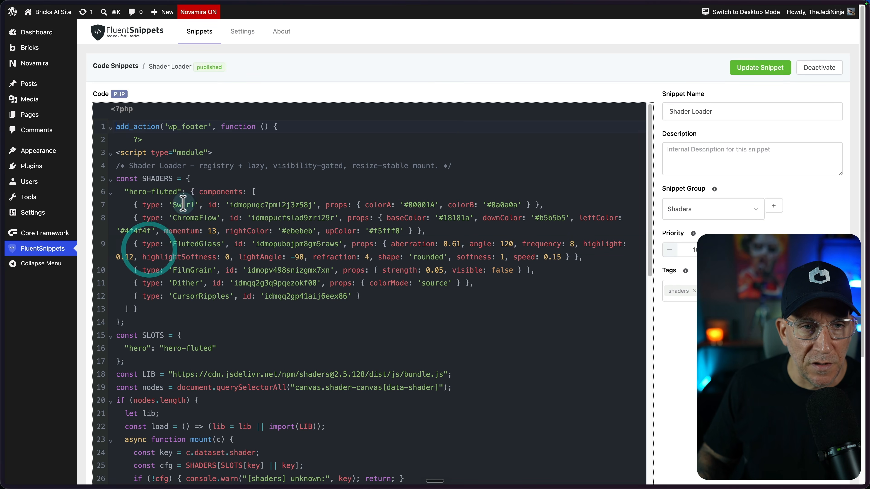
left_click_drag(115, 126, 319, 284)
scroll(291, 274, "down", 2)
scroll(313, 274, "down", 6)
scroll(319, 285, "down", 3)
Look at the exported JS code of the Undertones 2 shader for comparison and close the export
mouse_move(3, 236)
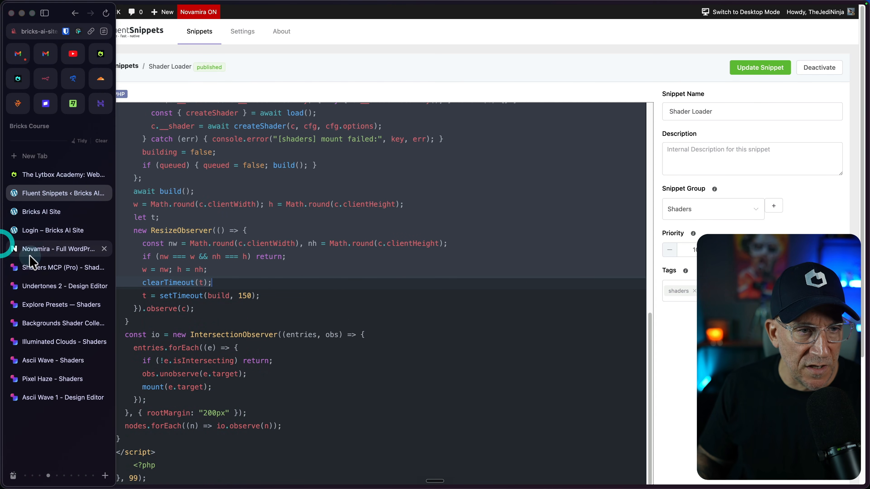
left_click(51, 286)
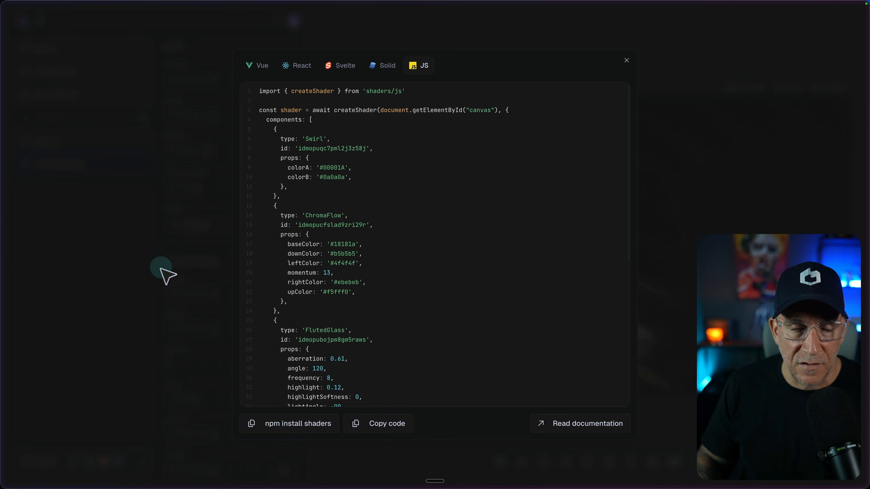
left_click(120, 278)
left_click(0, 197)
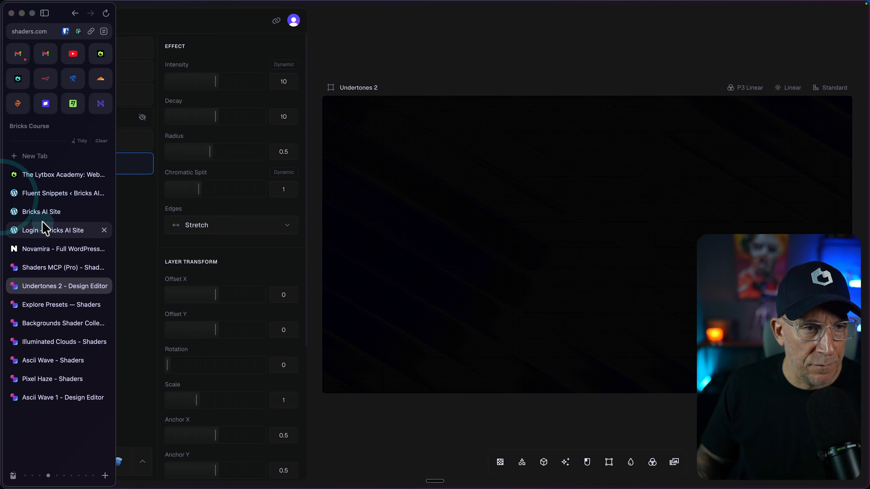
Return to the Shader Loader snippet and review its mounting code and where it is set to run
left_click(52, 197)
scroll(262, 314, "down", 5)
left_click(315, 315)
scroll(351, 266, "up", 2)
scroll(351, 266, "up", 6)
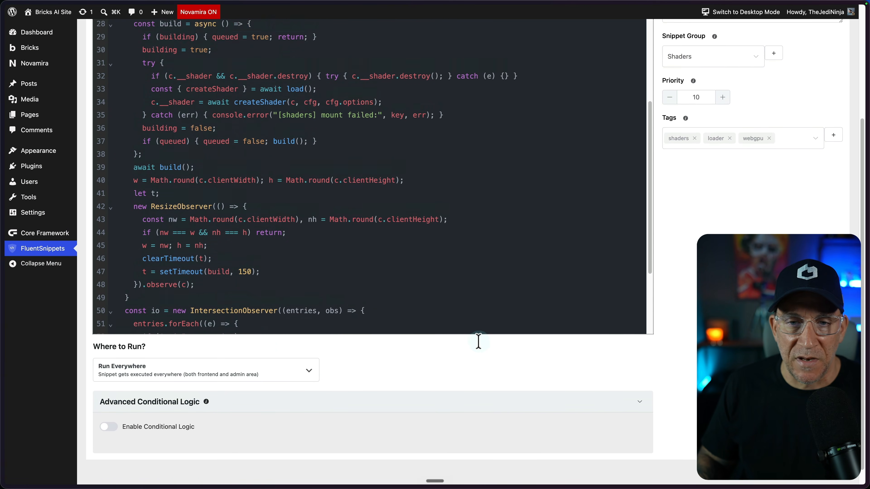
scroll(375, 311, "up", 2)
scroll(375, 311, "down", 5)
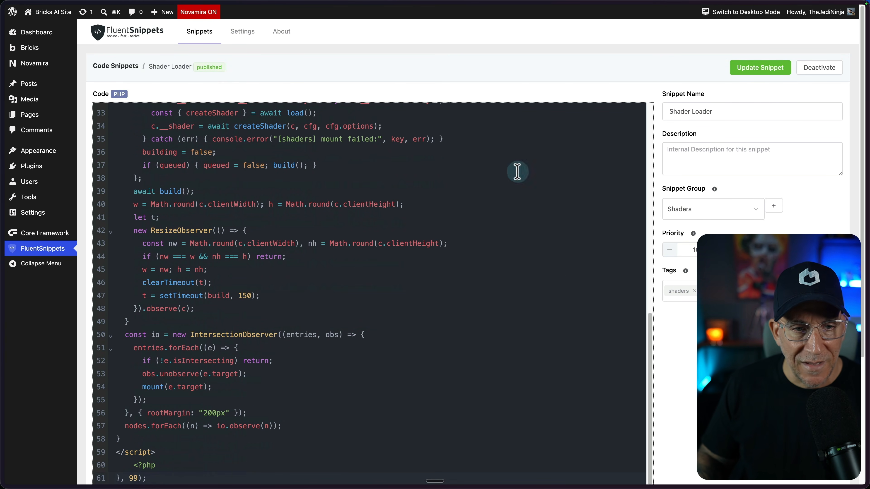
Open the site's front page in the Bricks editor, select the Hero section and expand it in the structure
mouse_move(5, 202)
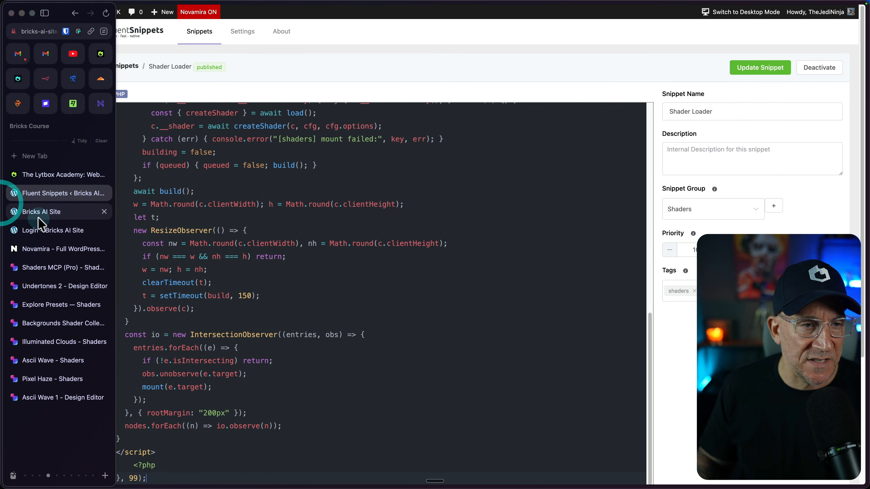
left_click(38, 209)
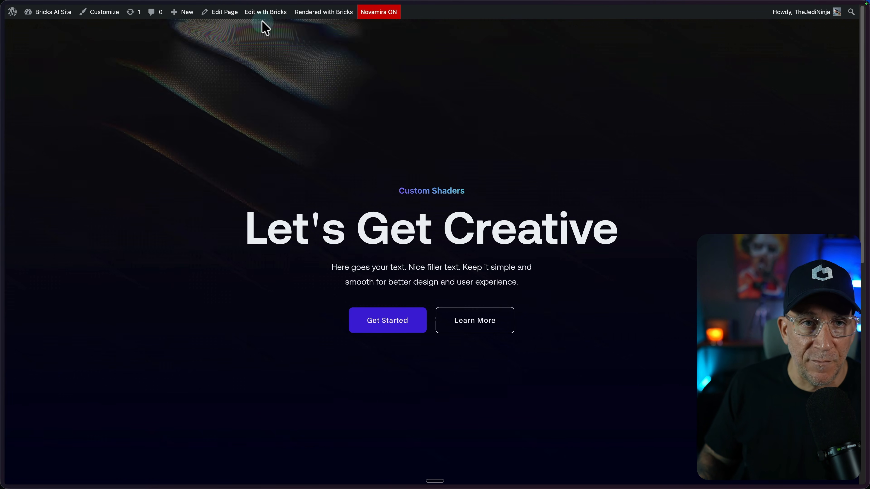
left_click(266, 14)
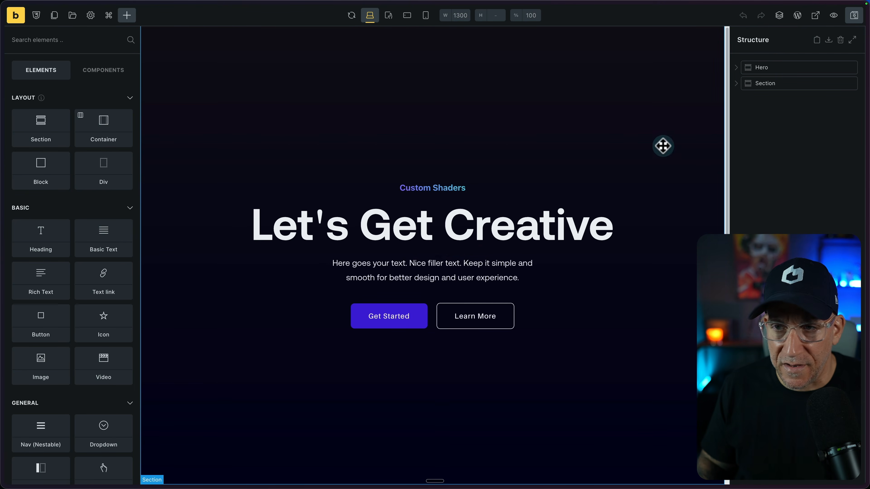
left_click(748, 69)
left_click(736, 69)
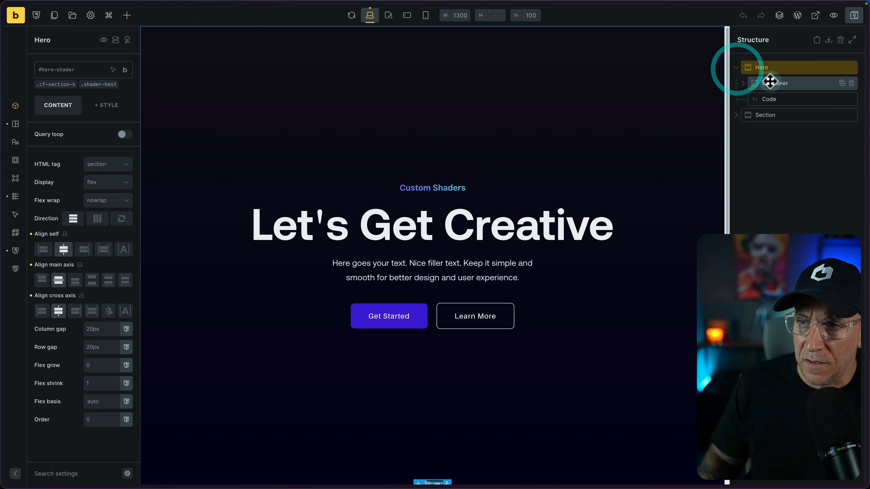
Examine the canvas markup and the CSS and JavaScript fields of the Code element inside the Hero section
left_click(767, 101)
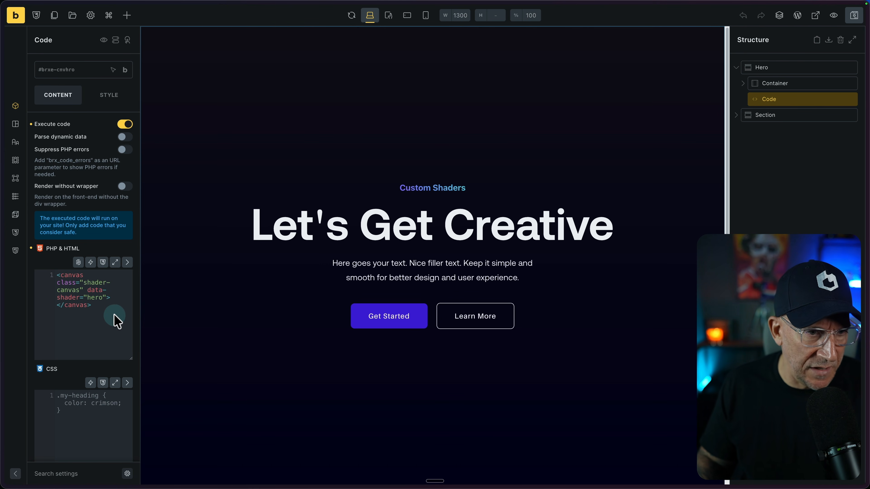
left_click_drag(111, 310, 57, 275)
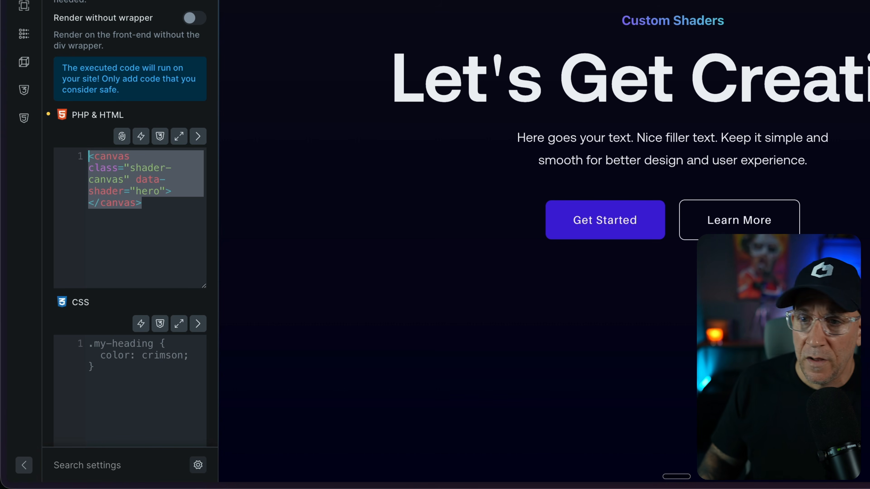
scroll(109, 268, "down", 5)
scroll(70, 340, "down", 1)
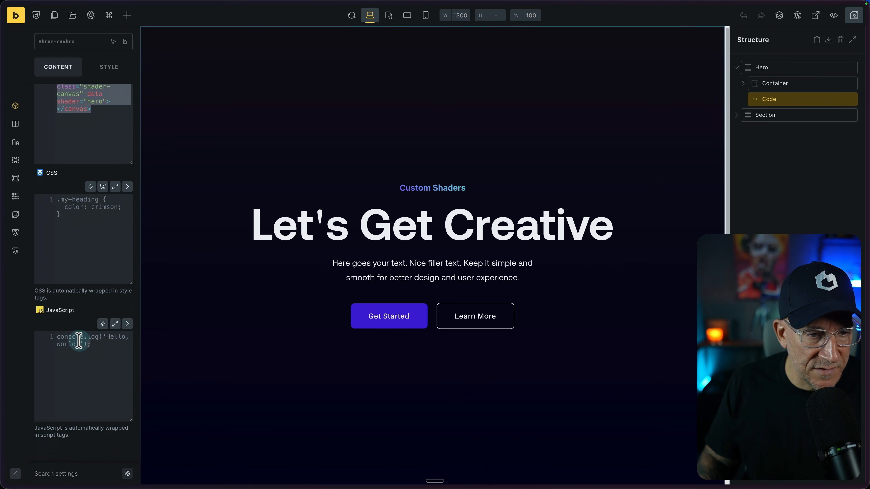
scroll(60, 342, "up", 6)
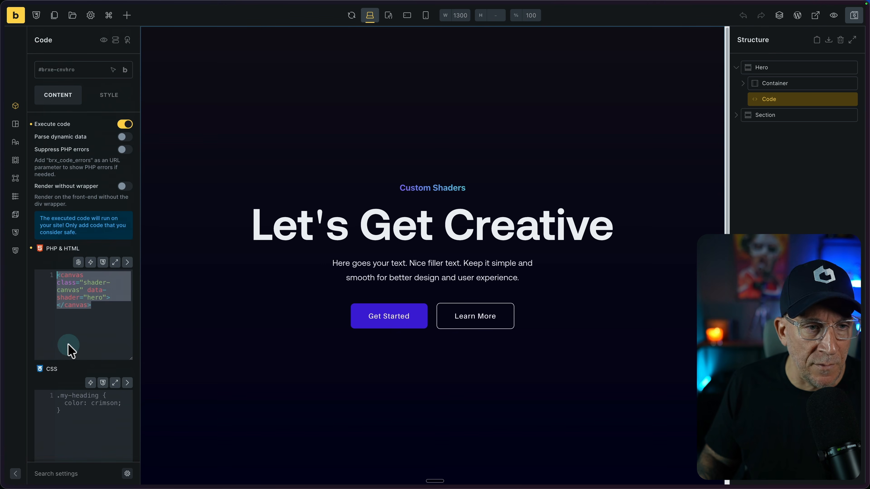
Add the global class shader-host to the call-to-action Block and open the block's own CSS settings
left_click(812, 208)
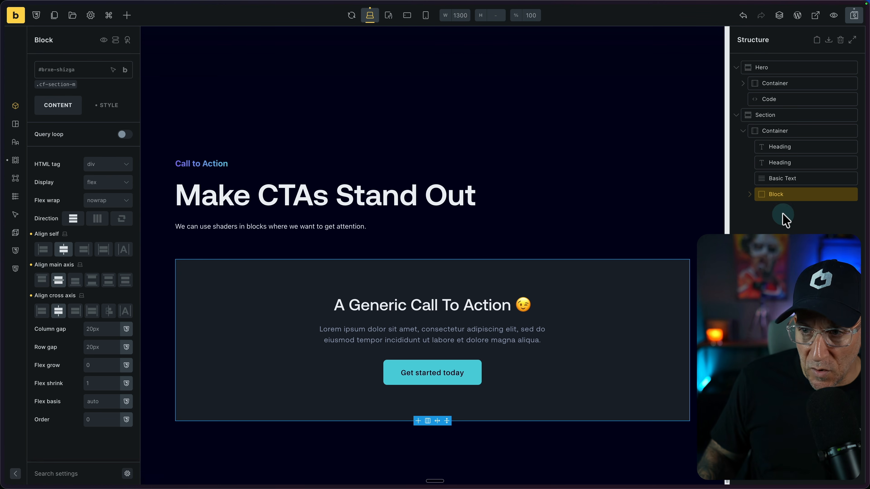
left_click(57, 73)
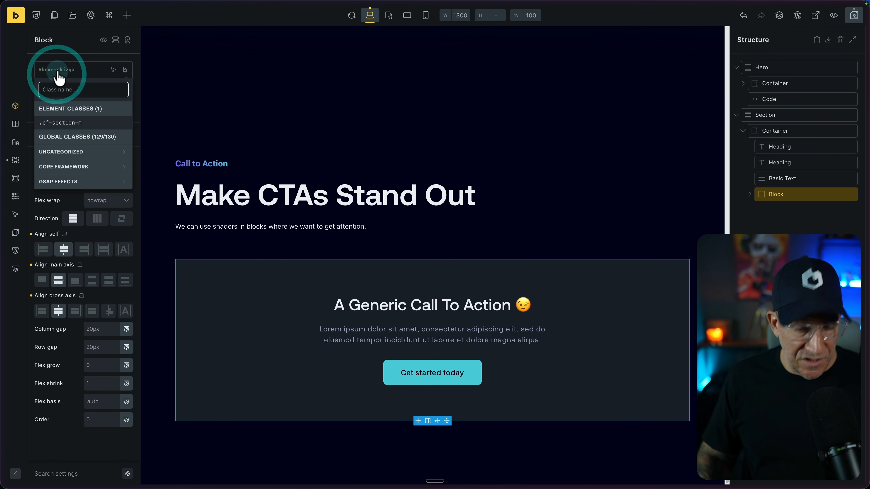
type("shader-host")
left_click(74, 178)
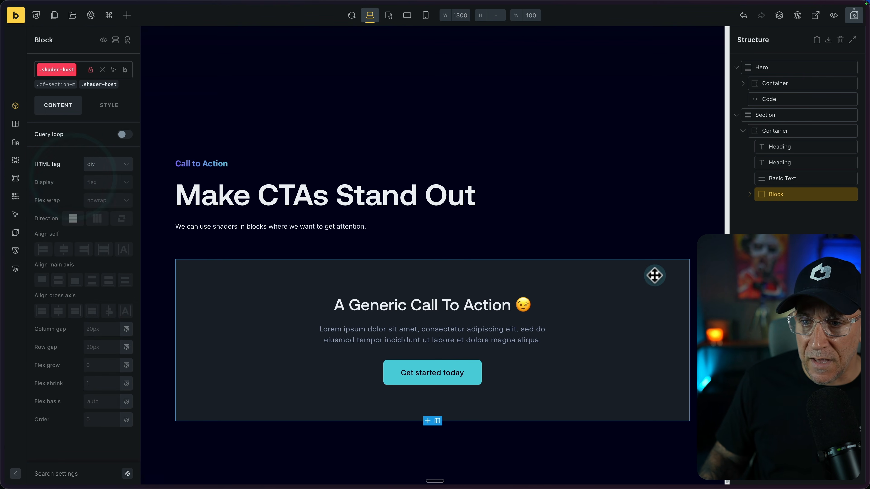
left_click(104, 106)
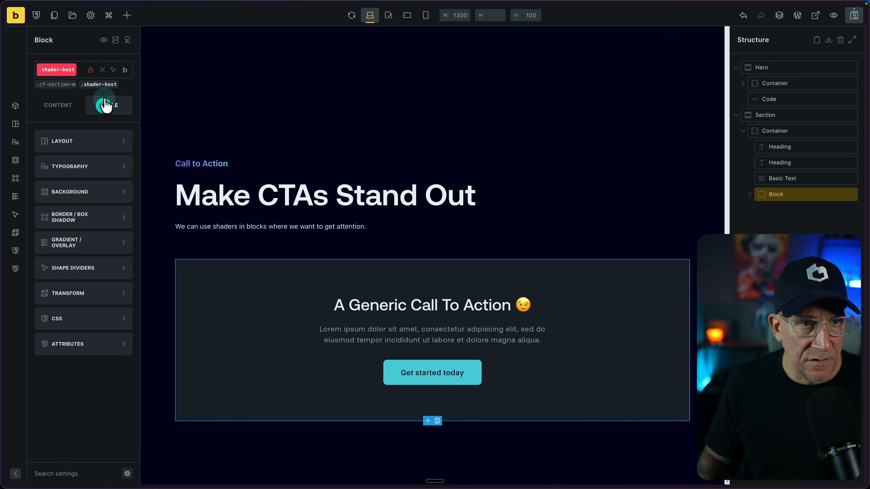
left_click(103, 70)
left_click(58, 319)
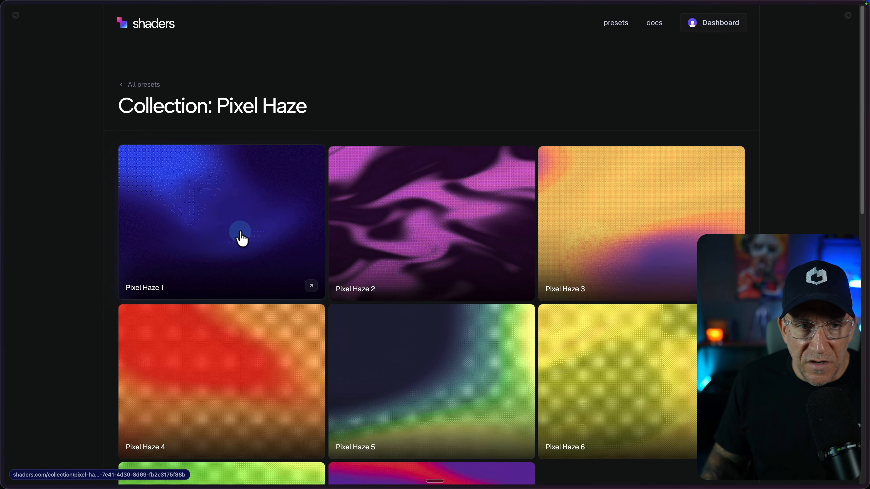
Open the Pixel Haze 1 preset in the Shaders editor and set its Swirl layer to Color A #020d17, Color B #36d0e1 and Linear RGB
left_click(197, 237)
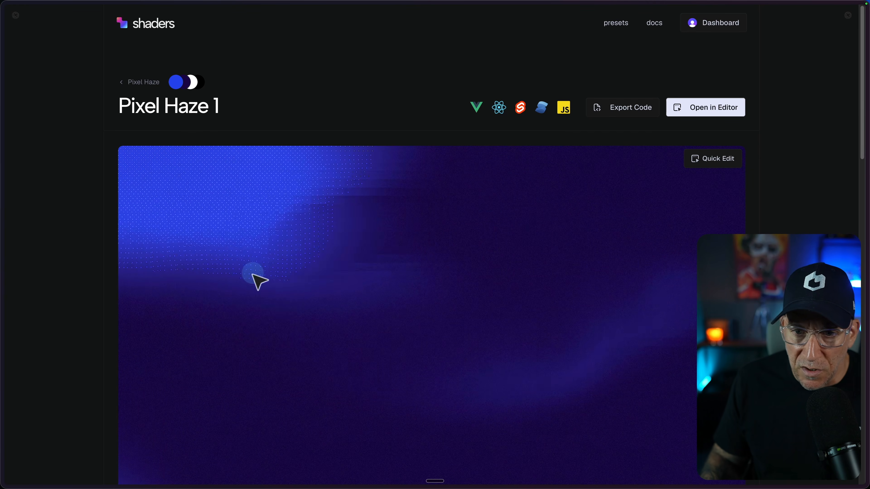
left_click(718, 112)
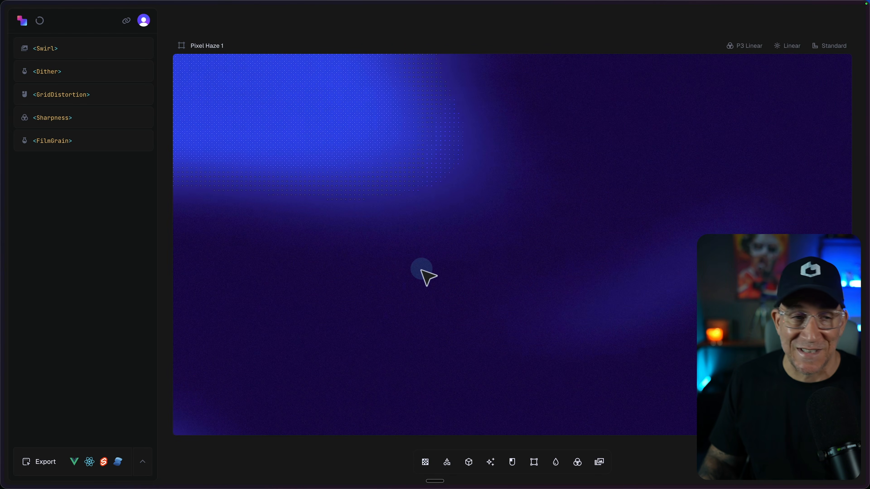
left_click(83, 44)
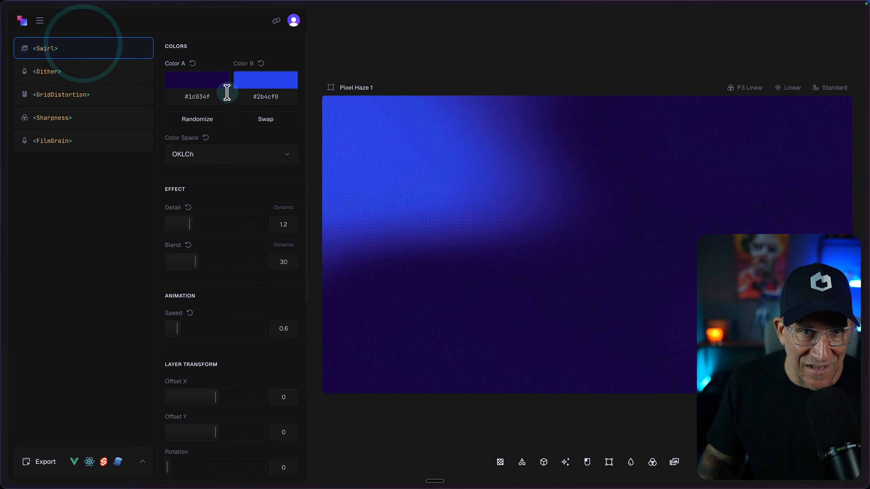
left_click(262, 80)
left_click(289, 158)
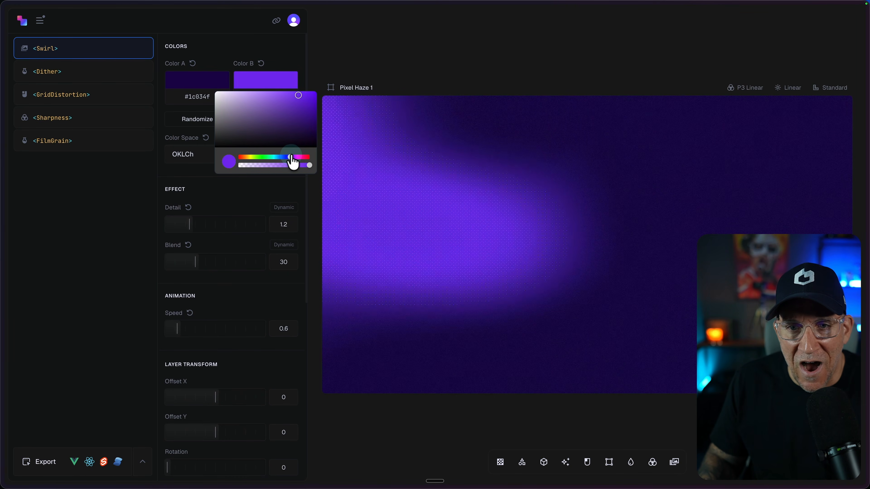
left_click_drag(292, 157, 293, 157)
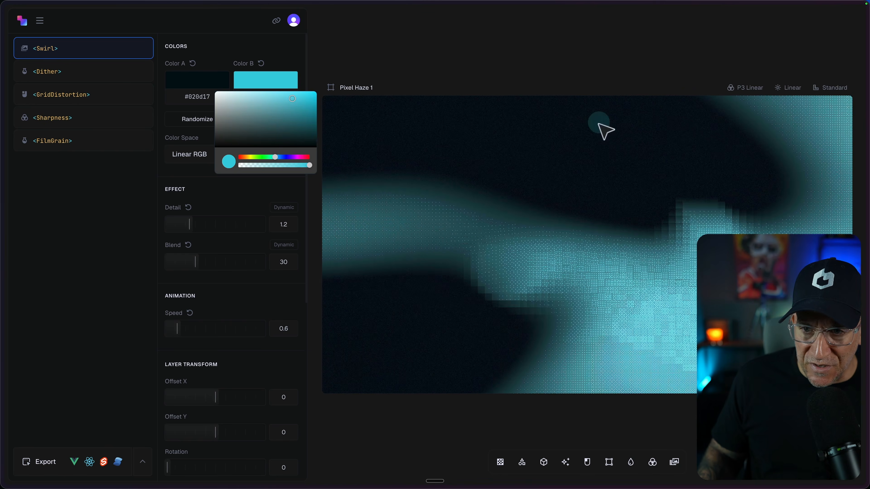
left_click(69, 292)
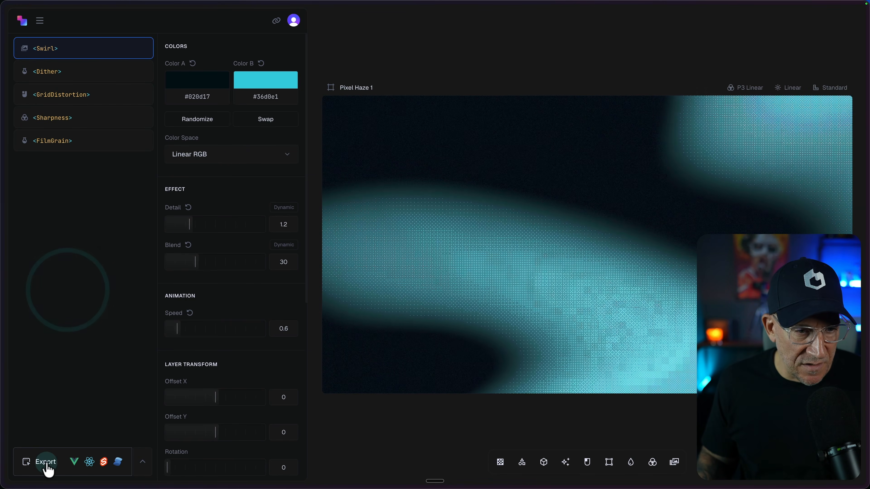
Export the shader as JS, switch to Claude and prompt it to add this shader to the home page block #shader-cta, and close the export
left_click(45, 462)
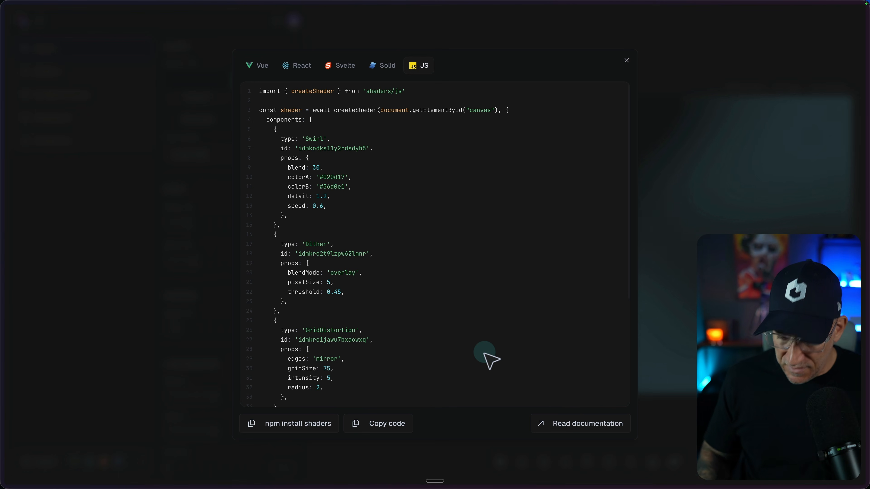
left_click(276, 459)
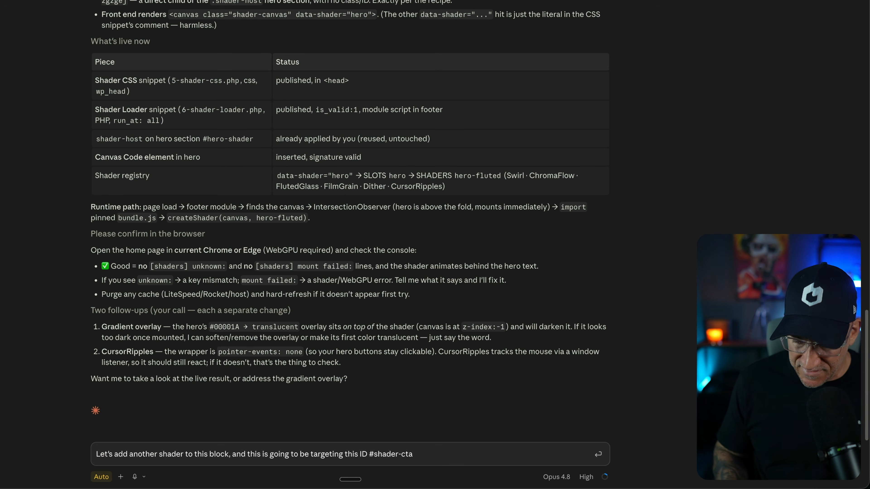
key("shift+Return")
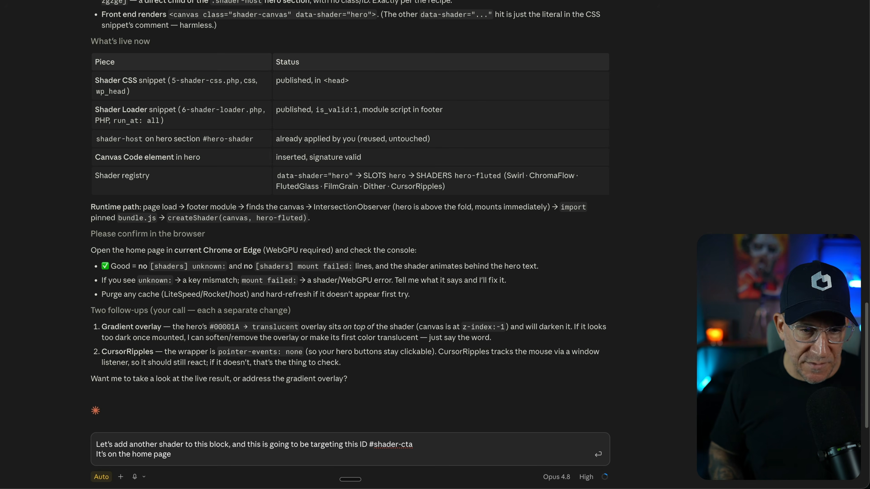
left_click(356, 424)
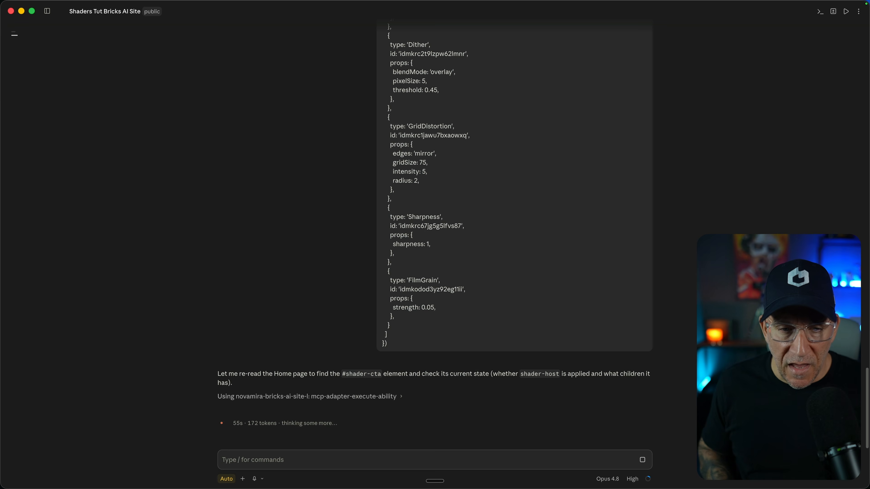
key("ctrl+Left")
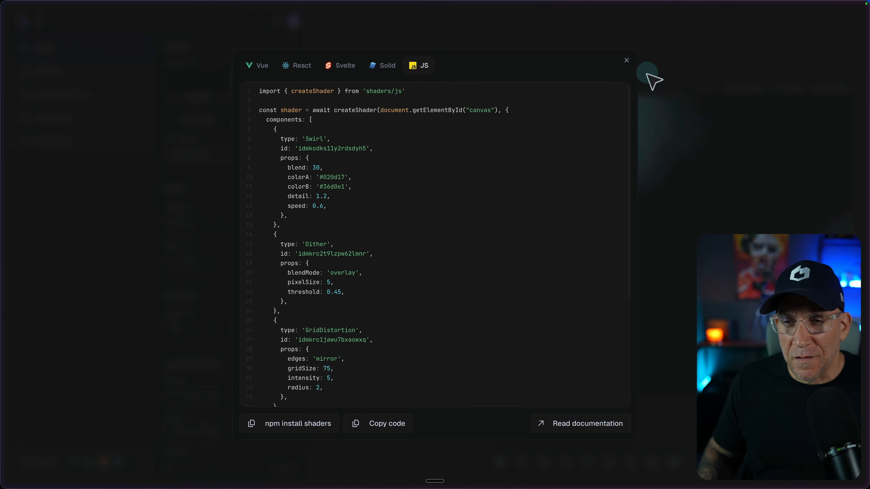
left_click(627, 61)
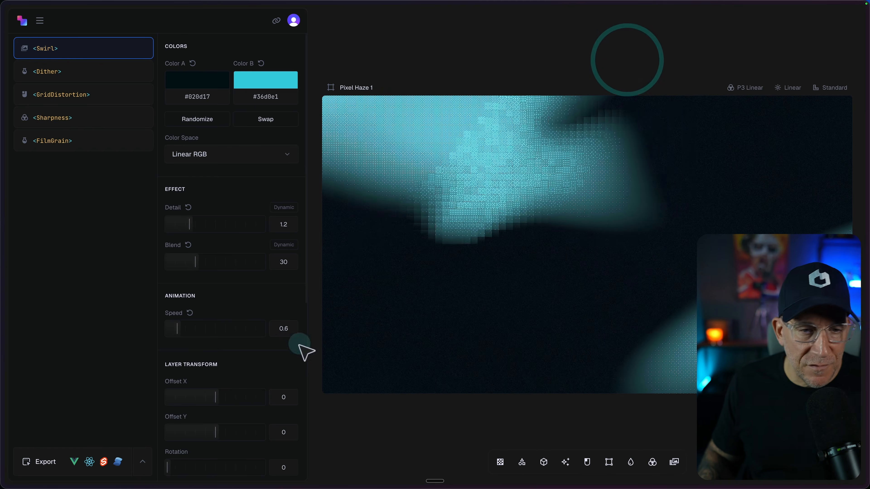
Export the Pixel Haze 1 shader as PNG images
left_click(142, 462)
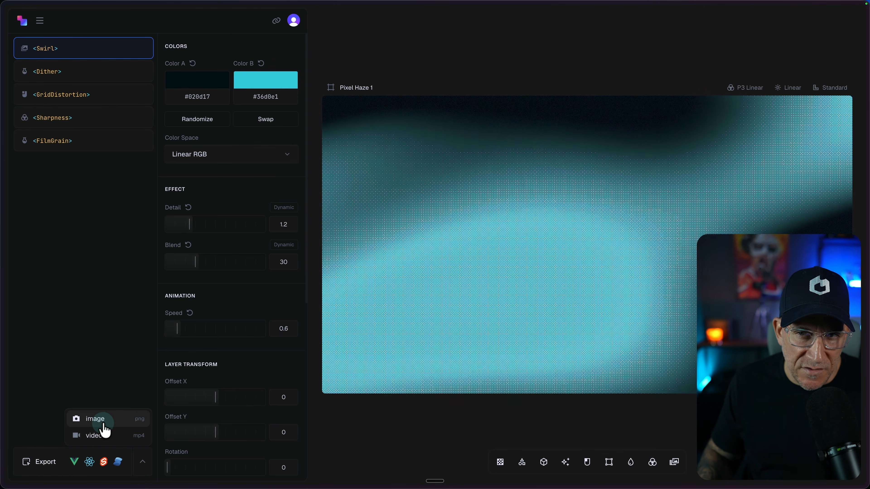
left_click(102, 424)
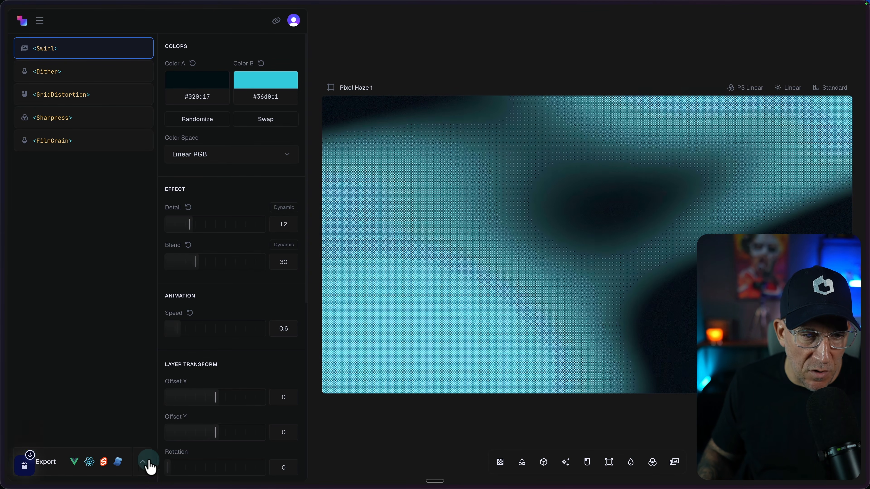
left_click(143, 463)
left_click(123, 425)
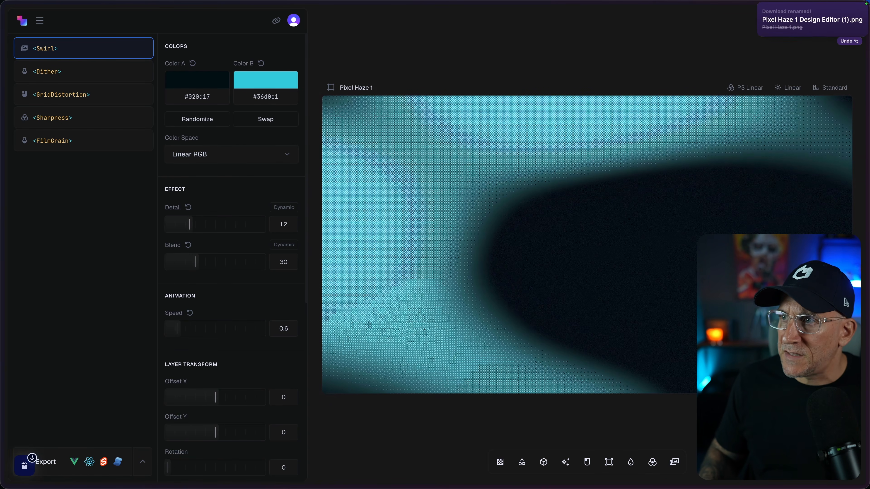
Preview the newest Pixel Haze 1 PNG in the Downloads folder, then close the preview and the folder
left_click(349, 248)
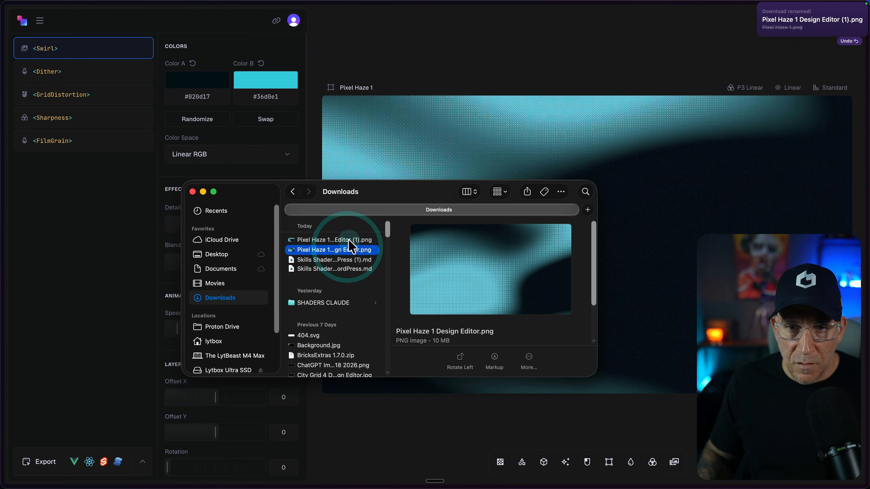
left_click(348, 240)
key("space")
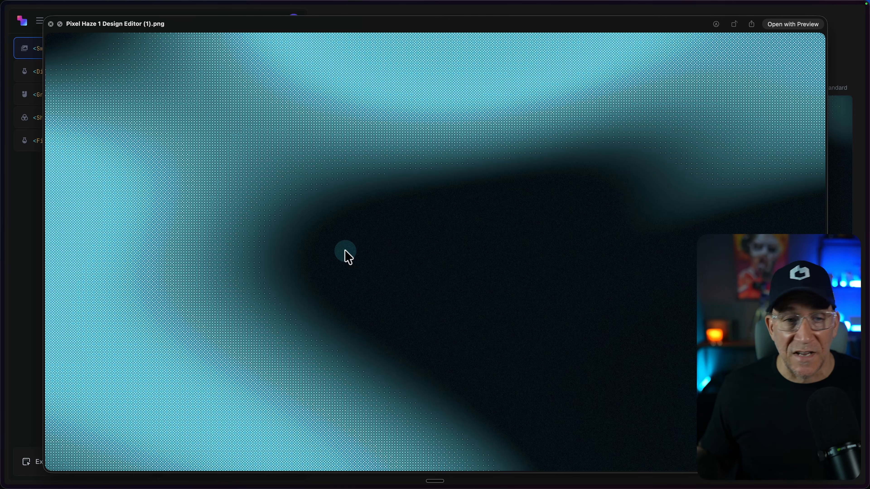
left_click(50, 24)
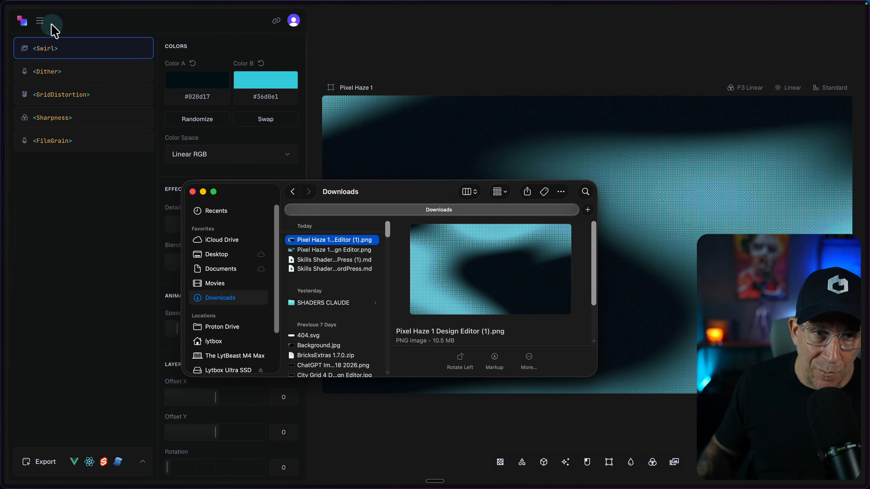
left_click(193, 191)
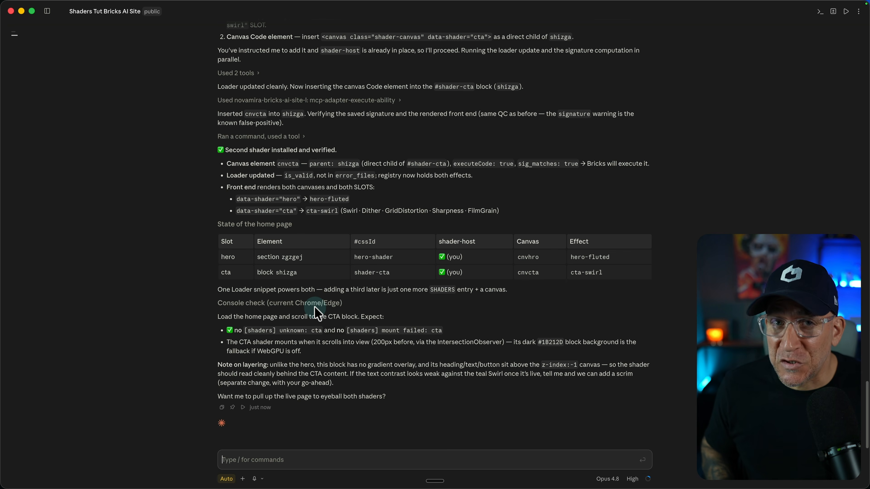
Switch from Claude to the live home page and reload it to check the shader behind the call-to-action block
key("ctrl+Left")
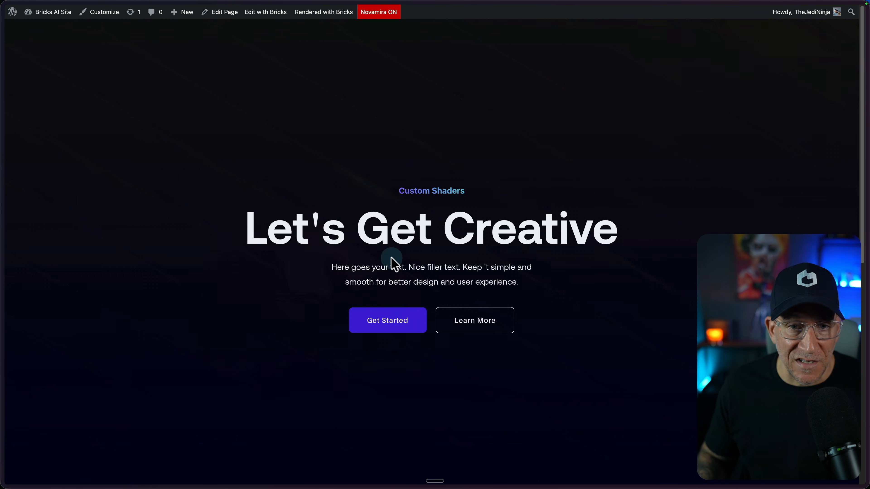
scroll(647, 281, "down", 10)
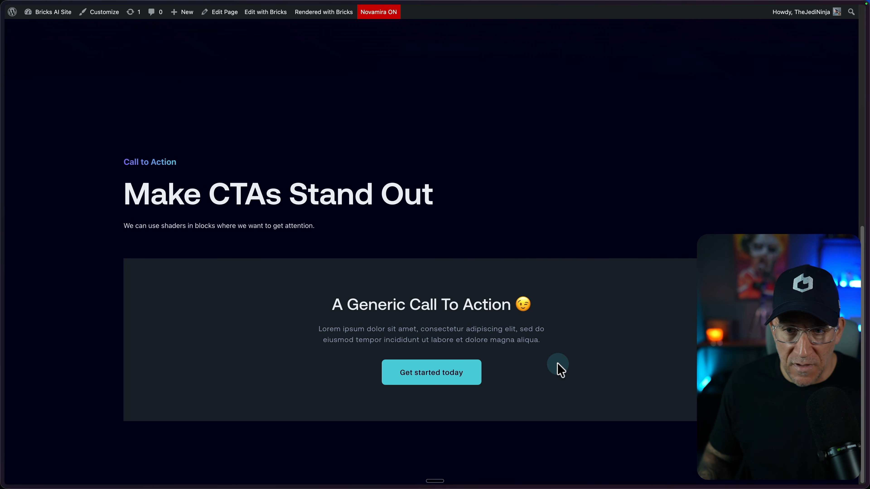
key("super+r")
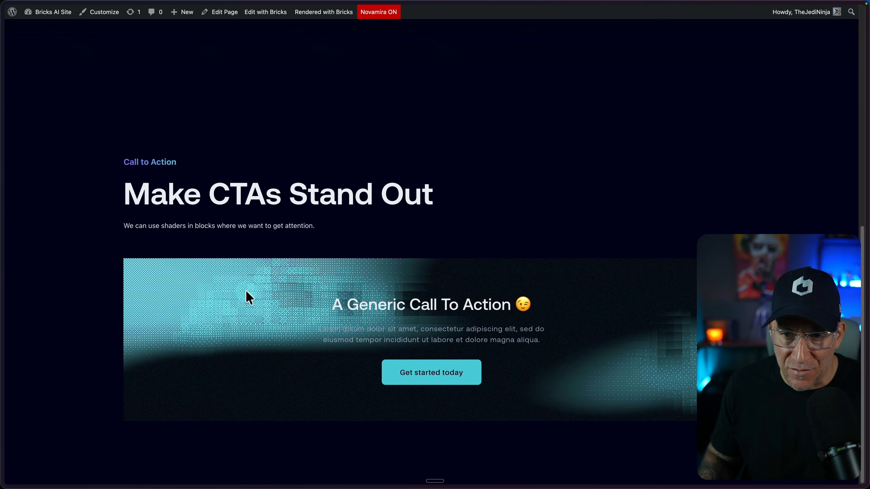
Return to the Pixel Haze 1 shader in the Shaders editor and set its canvas format to Ultrawide
mouse_move(3, 308)
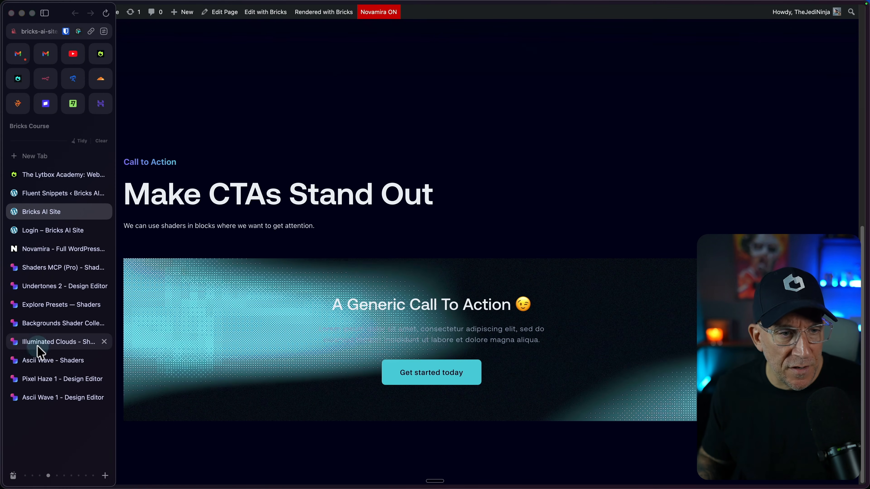
left_click(30, 380)
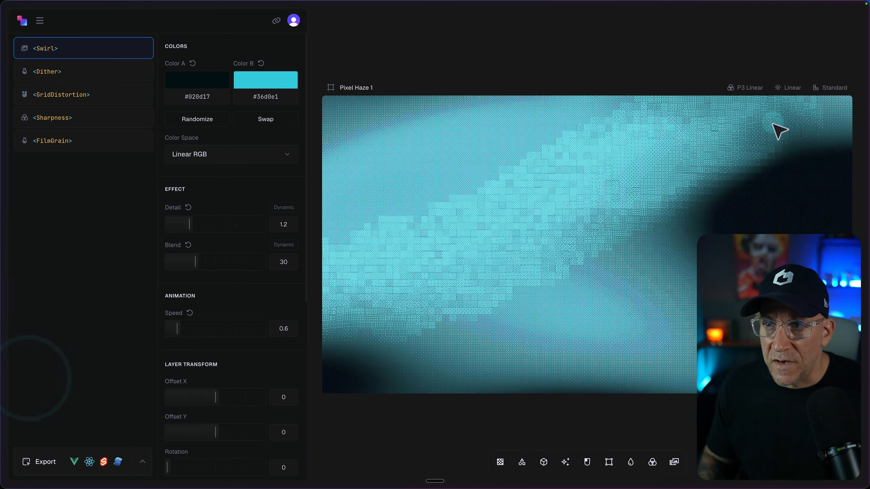
left_click(832, 90)
left_click(799, 136)
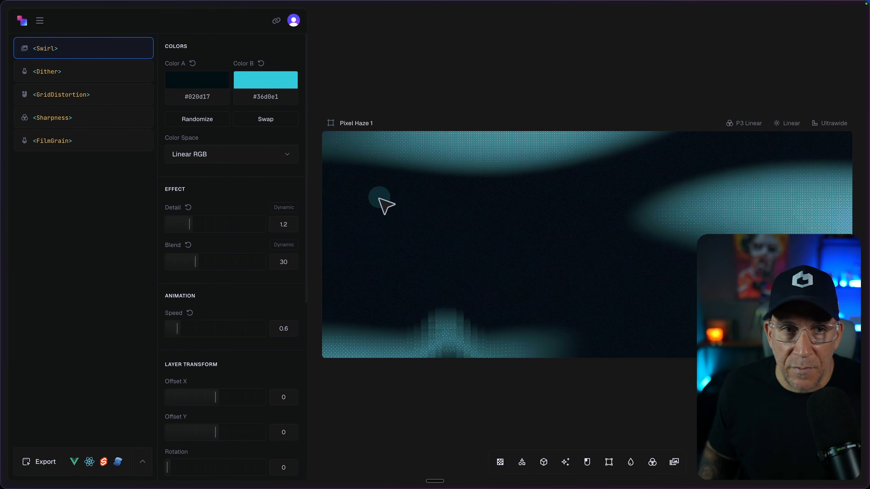
Set the Swirl layer's Color B to purple #6b35de and open the shader's JS export code
left_click(266, 82)
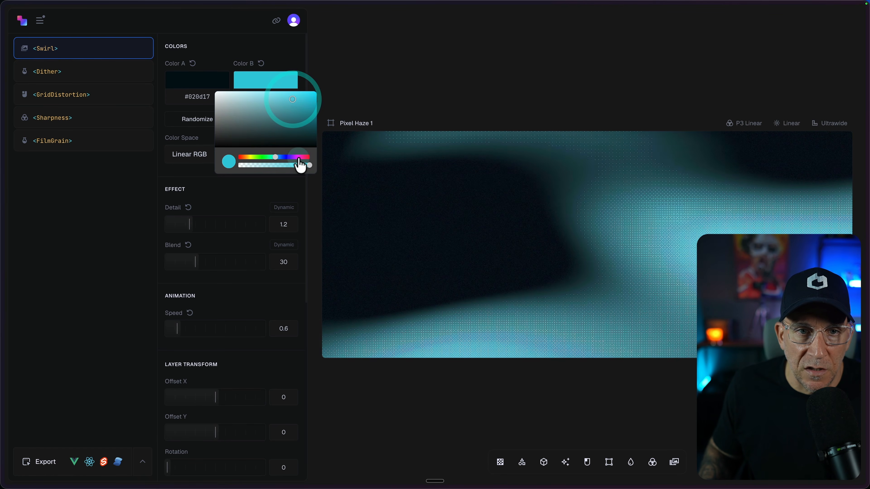
left_click(292, 157)
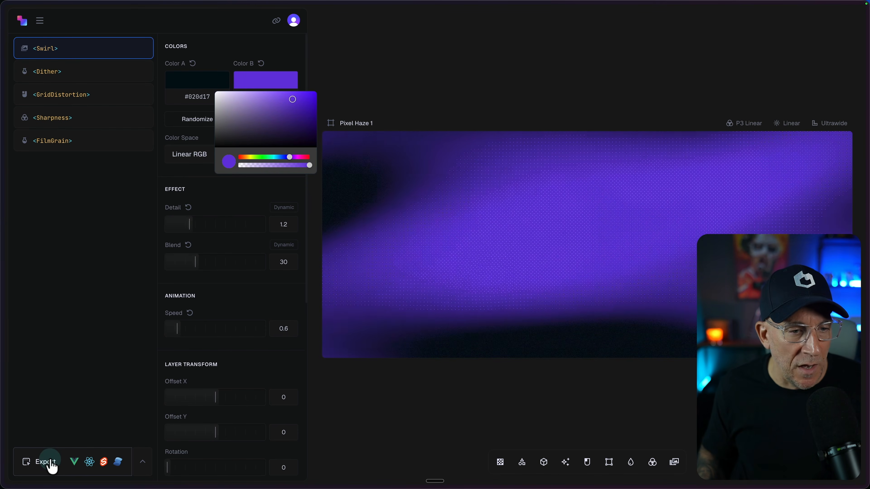
left_click(52, 467)
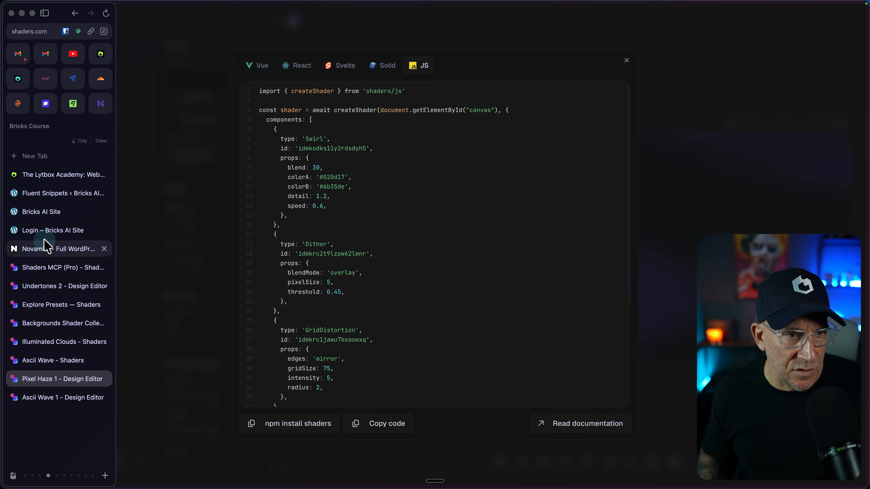
Open the home page in the Bricks builder and show the style settings of the call-to-action Block #shader-cta
left_click(17, 242)
left_click(267, 14)
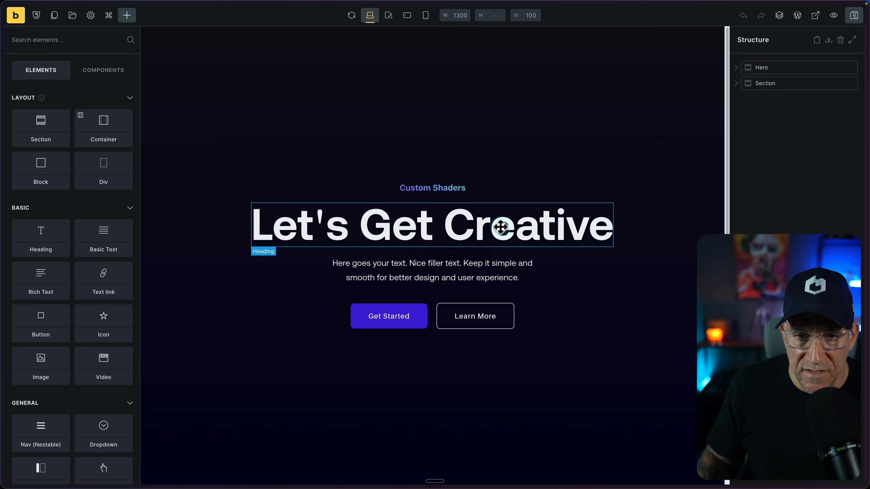
scroll(502, 233, "down", 10)
left_click(643, 272)
left_click(105, 113)
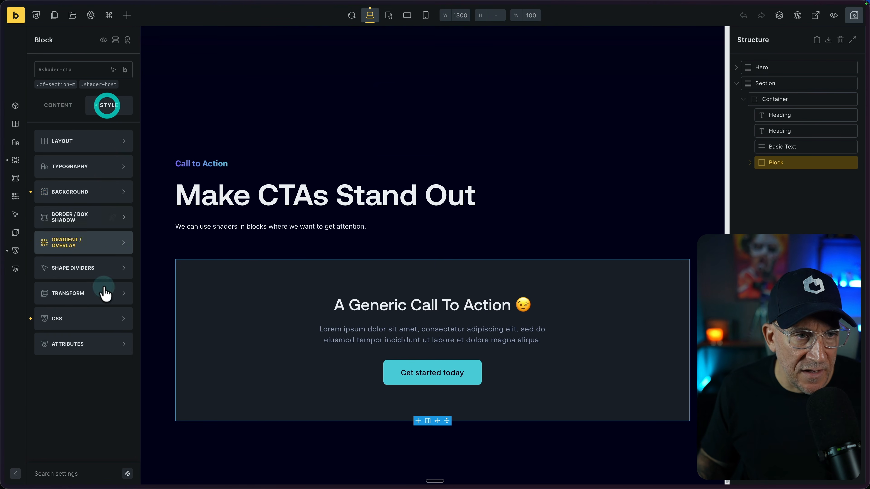
Open the call-to-action block's gradient settings and apply the gradient as an Overlay
left_click(54, 192)
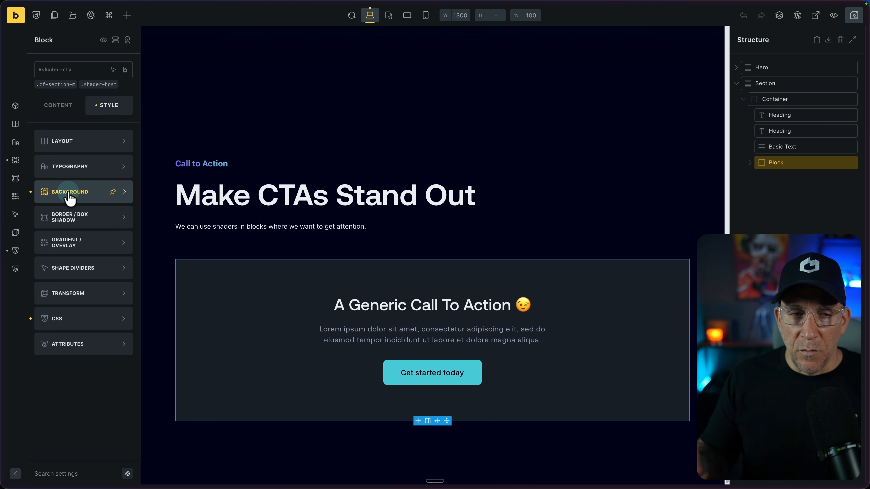
left_click(84, 244)
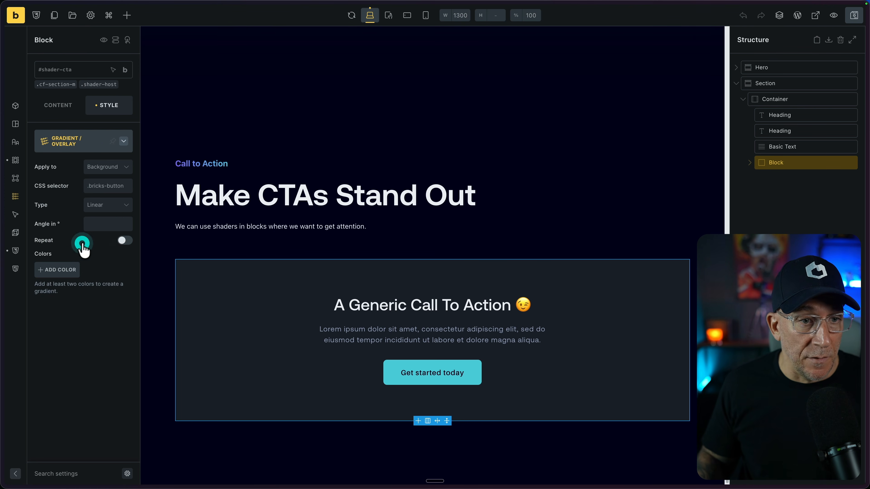
left_click(115, 167)
left_click(98, 196)
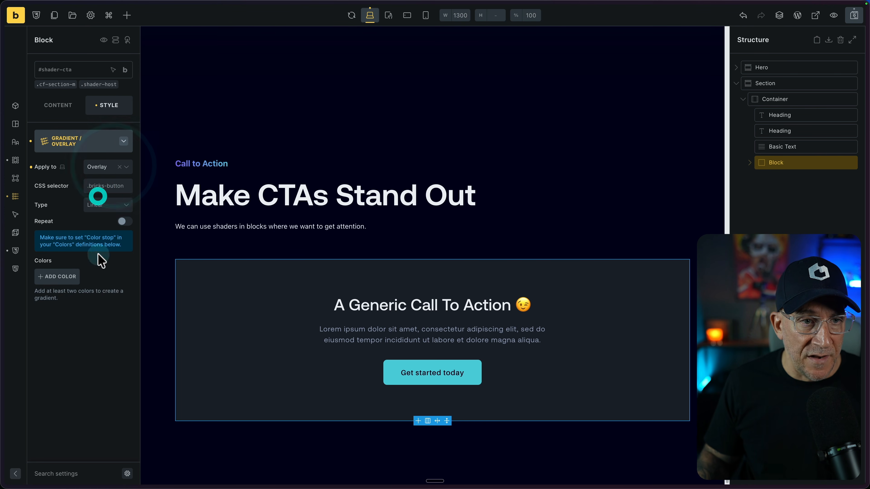
Add a first gradient color to the overlay using the darkest neutral from the Core Framework palette
left_click(63, 273)
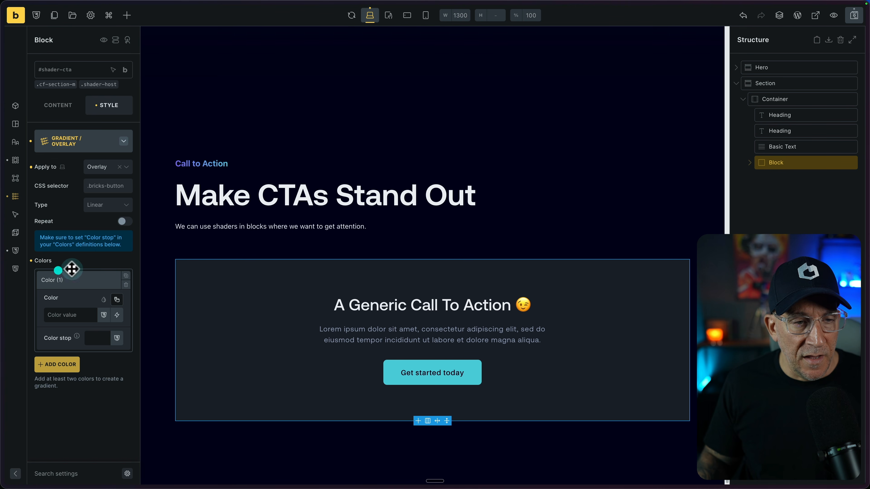
left_click(117, 300)
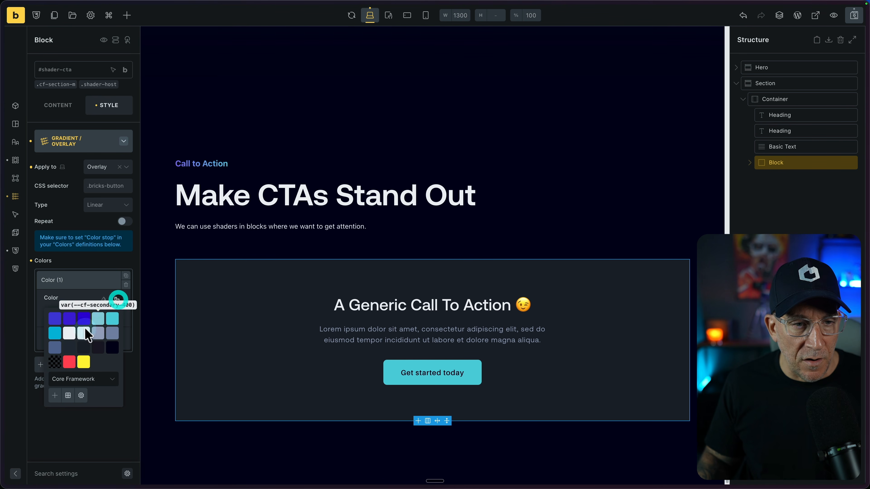
left_click(111, 348)
left_click(117, 301)
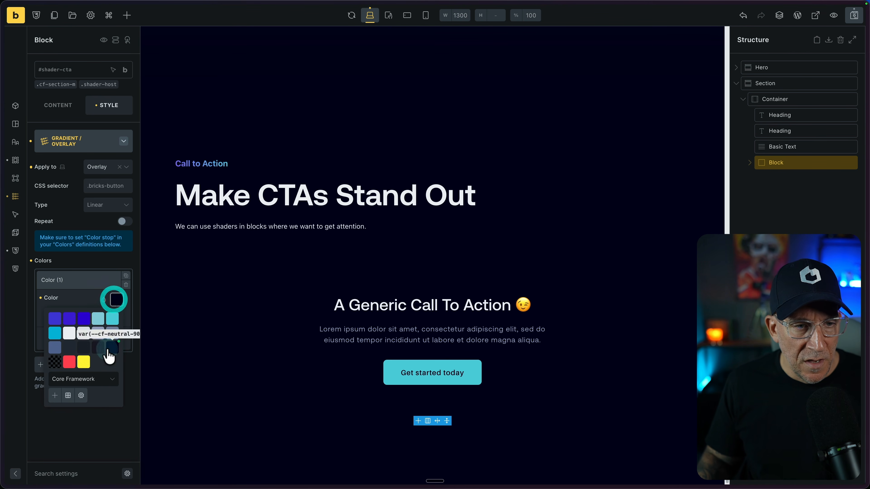
left_click(106, 279)
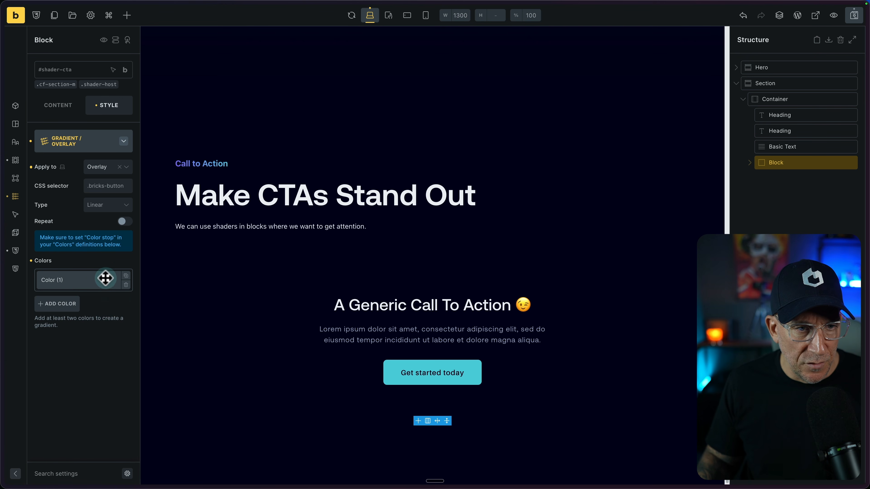
Duplicate the first overlay color and set the copy to the palette's transparent color
left_click(126, 276)
left_click(94, 301)
left_click(112, 319)
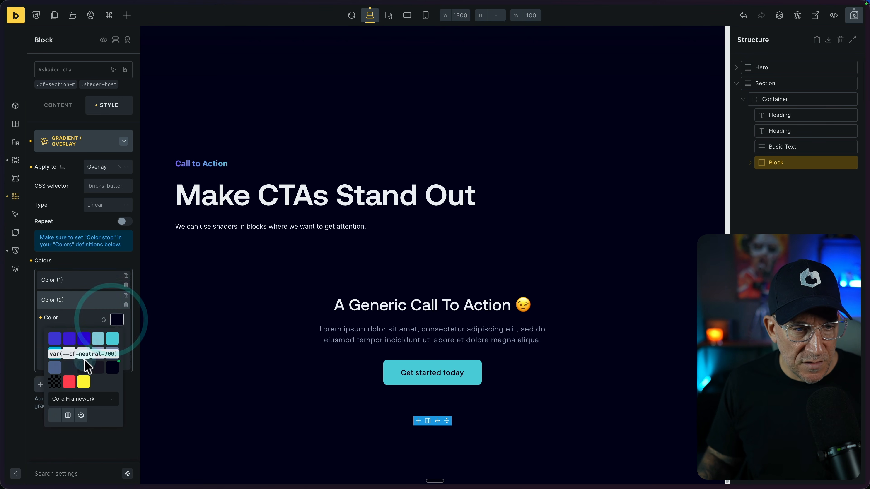
left_click(56, 372)
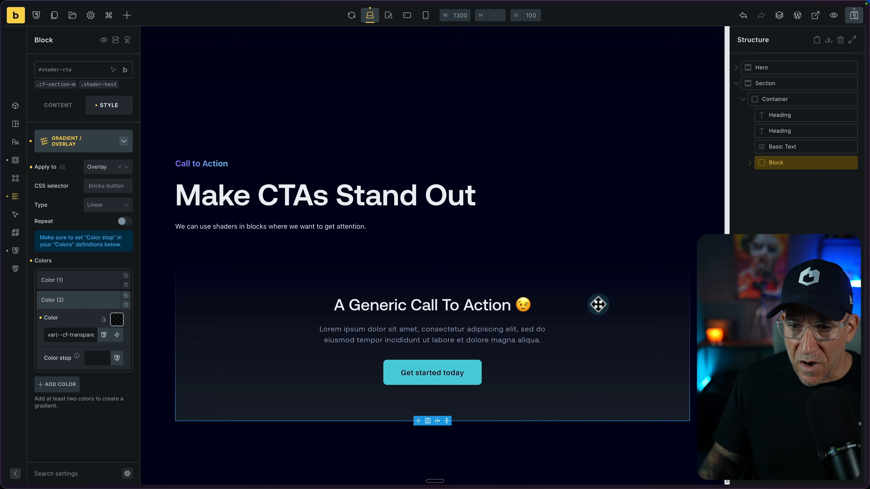
Select the Hero section and review its gradient overlay and overall style settings for comparison
scroll(617, 325, "up", 5)
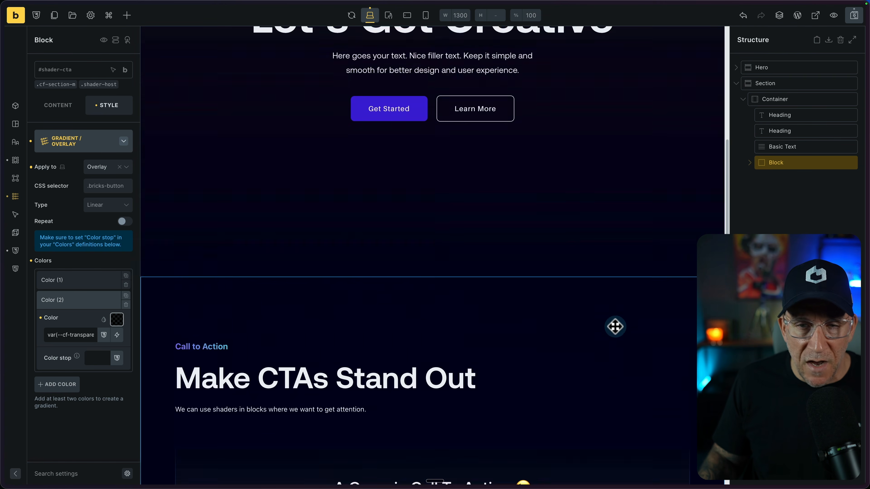
scroll(628, 154, "up", 2)
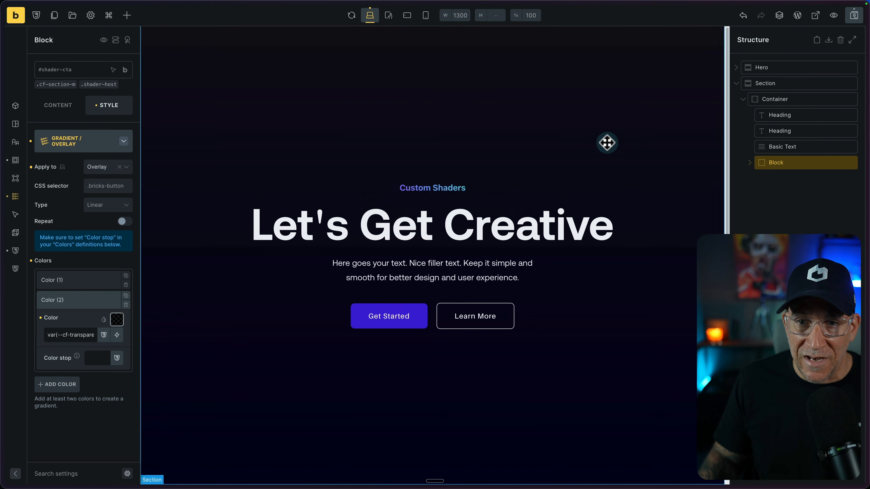
left_click(595, 134)
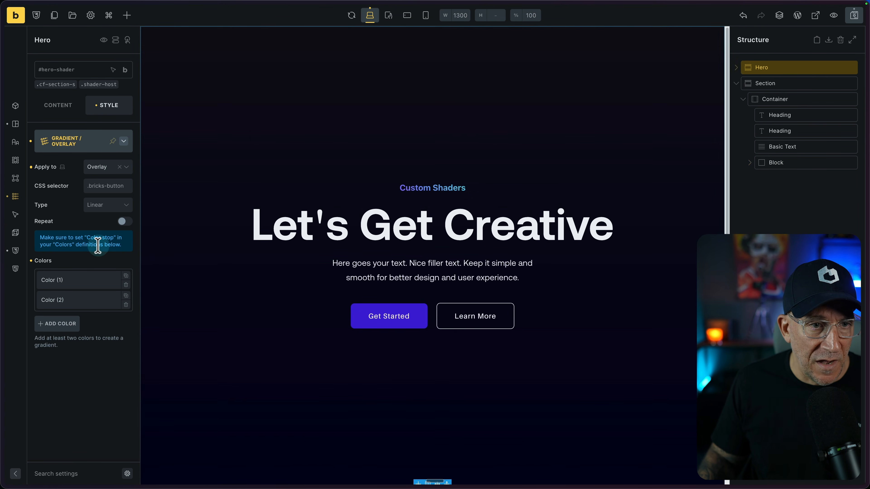
left_click(65, 147)
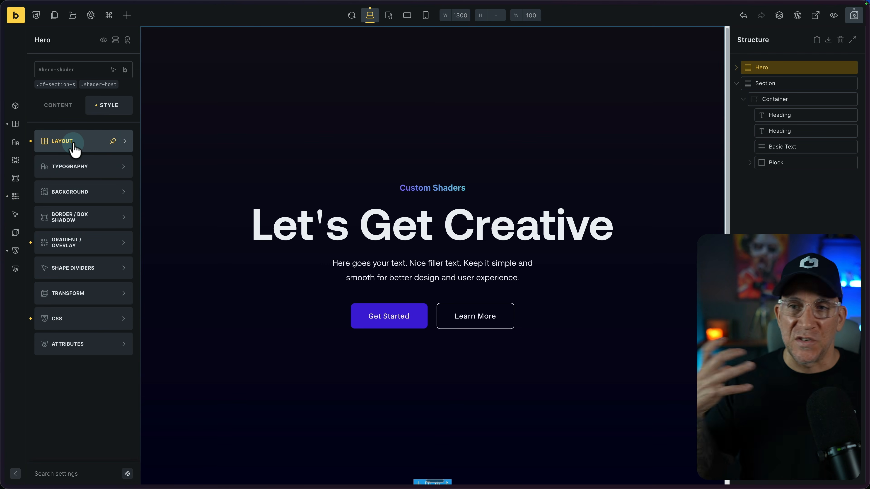
Set the call-to-action block's background image to the 3D render of pink and white bars on black from the media library, and save the page
scroll(582, 287, "down", 10)
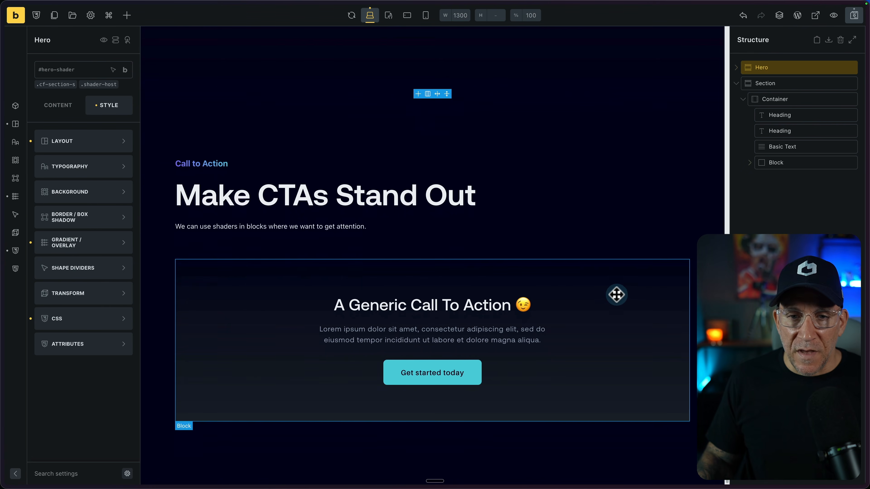
left_click(637, 281)
left_click(70, 191)
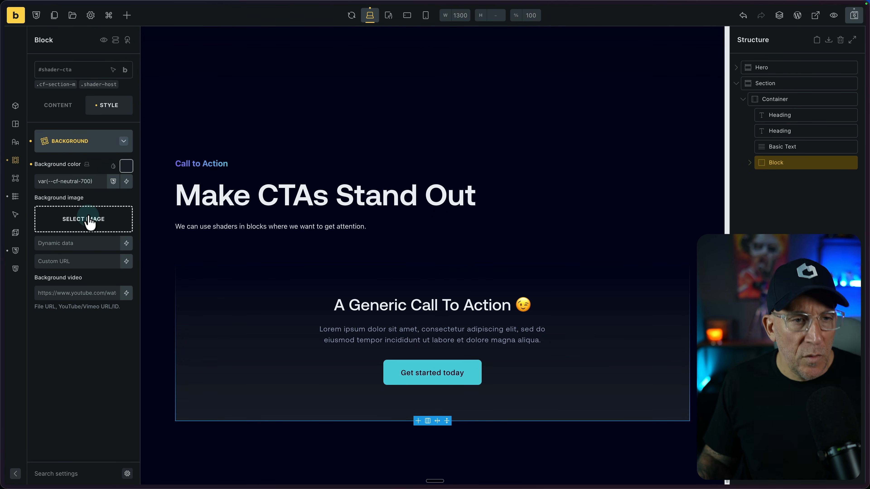
left_click(87, 219)
left_click(205, 137)
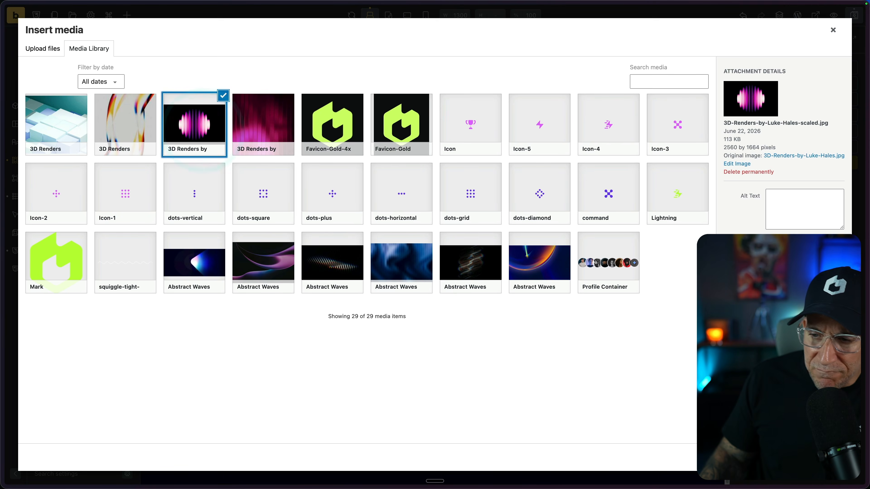
left_click(830, 457)
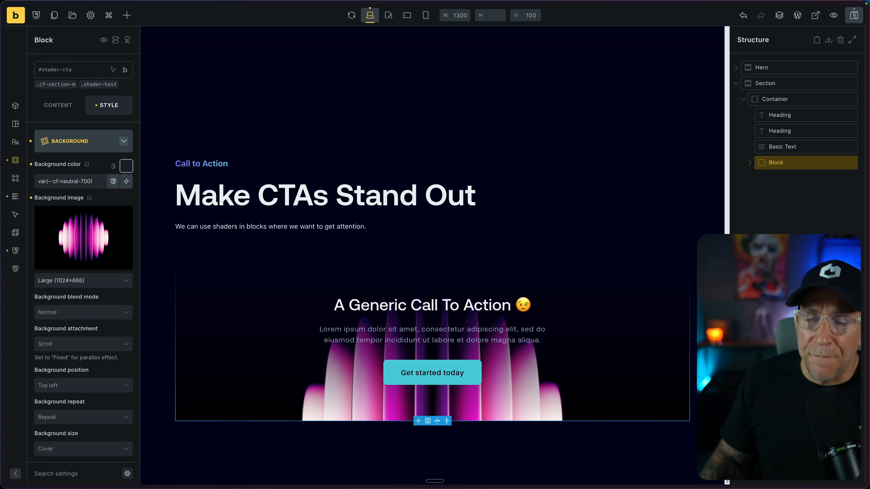
left_click(849, 21)
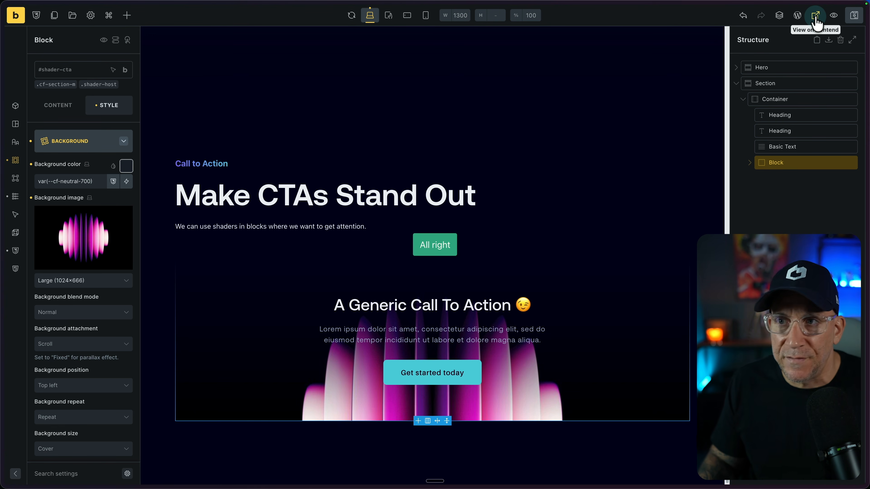
View the page on the front end to check the call-to-action block's shader, and switch to the site's Login page
left_click(815, 18)
scroll(639, 291, "down", 7)
scroll(637, 289, "down", 5)
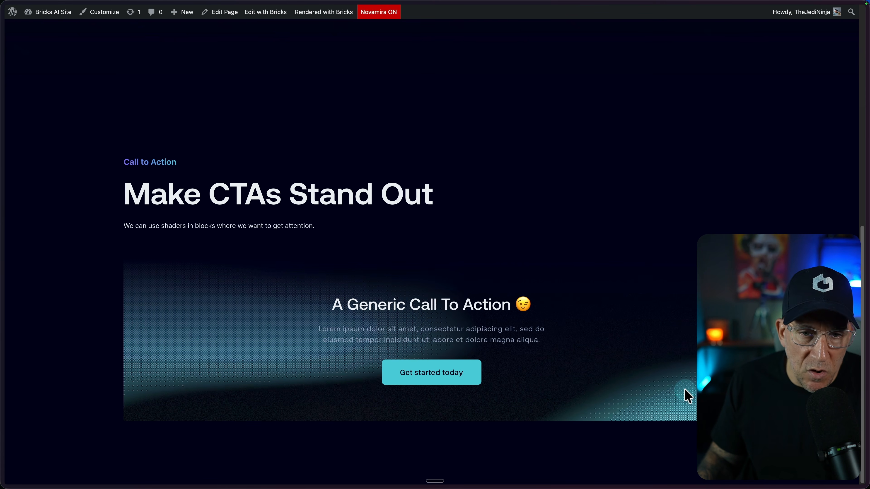
mouse_move(4, 224)
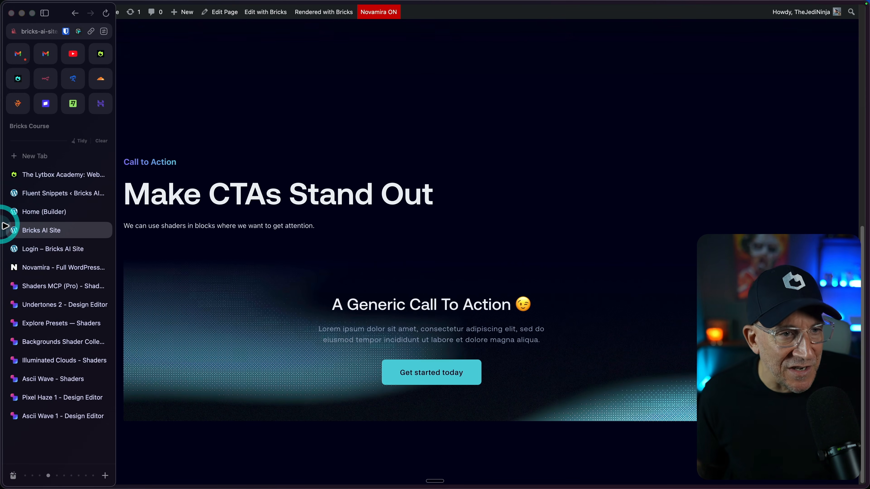
left_click(33, 253)
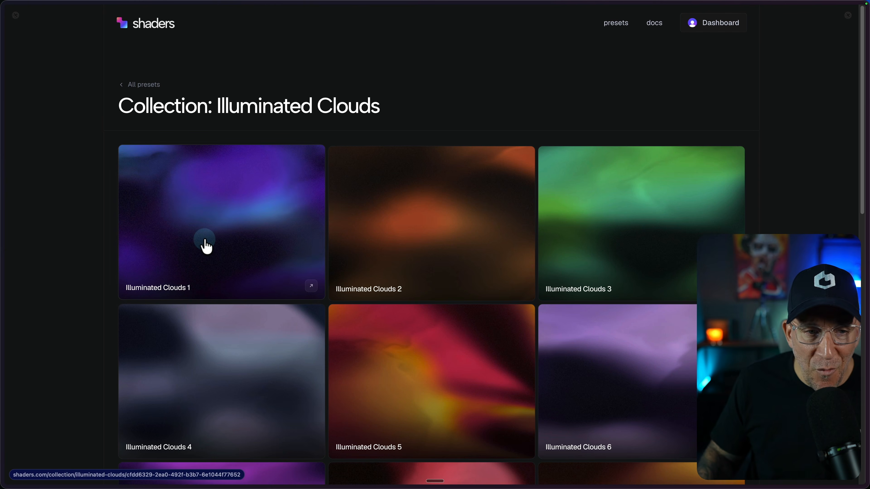
Open the Illuminated Clouds 1 preset in the Shaders design editor and set its preview format to Tablet Portrait
left_click(206, 244)
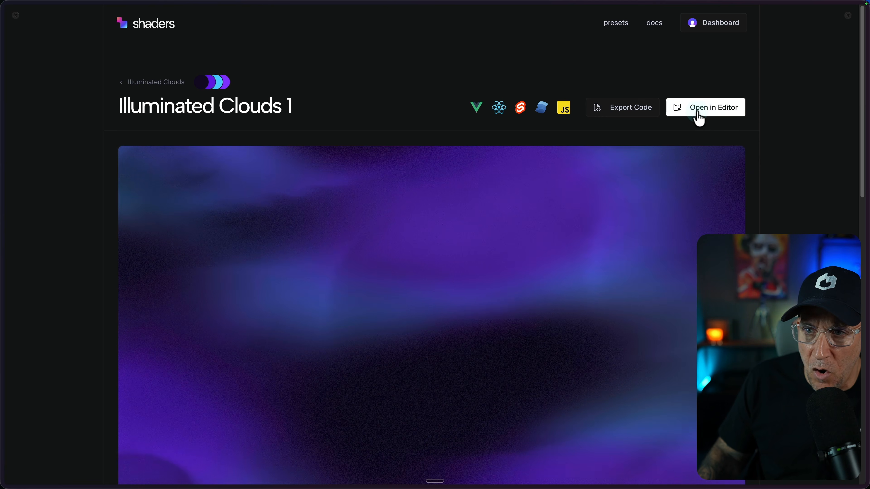
left_click(698, 112)
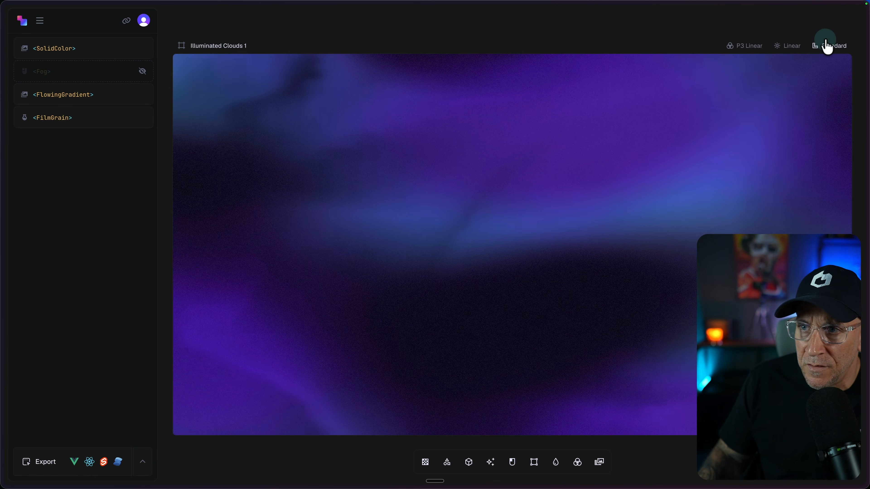
left_click(826, 50)
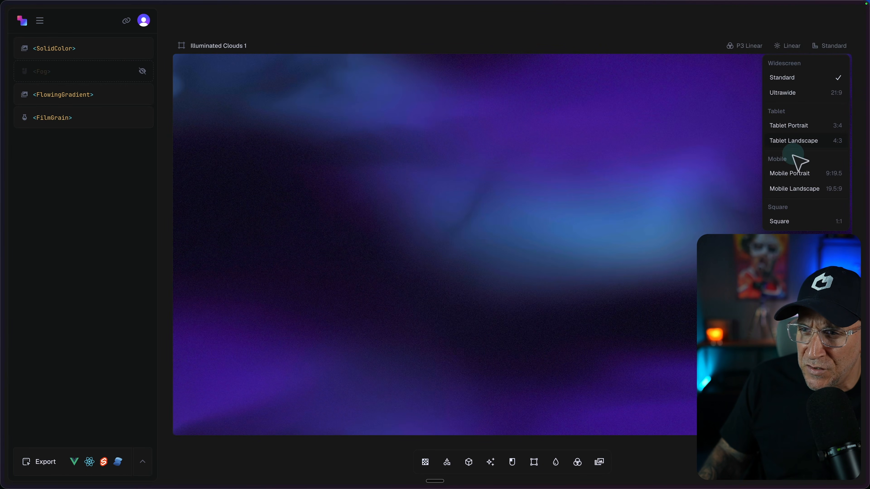
left_click(791, 126)
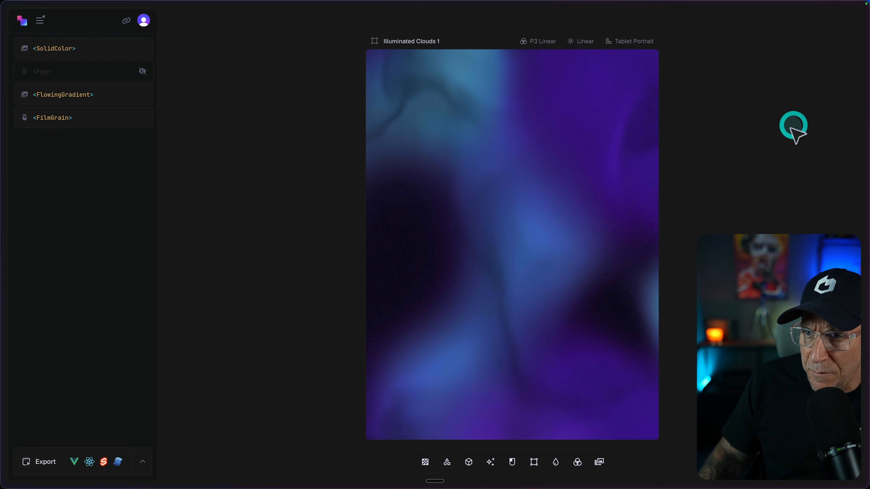
Set the SolidColor layer's color to #eadeff and open the shader's JS export code
left_click(55, 48)
left_click(173, 80)
left_click_drag(180, 112, 135, 88)
left_click(41, 462)
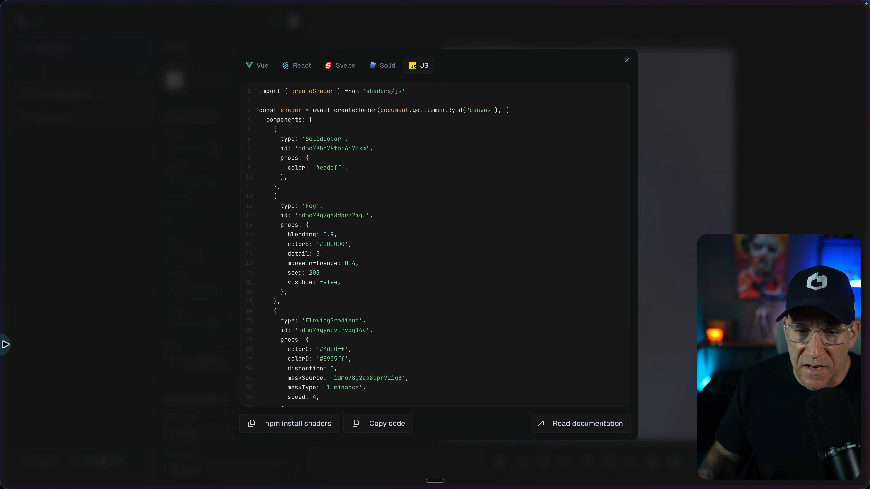
Open the Login page in the Bricks builder and give the block with the 3D cubes image the CSS ID shader-login
mouse_move(5, 310)
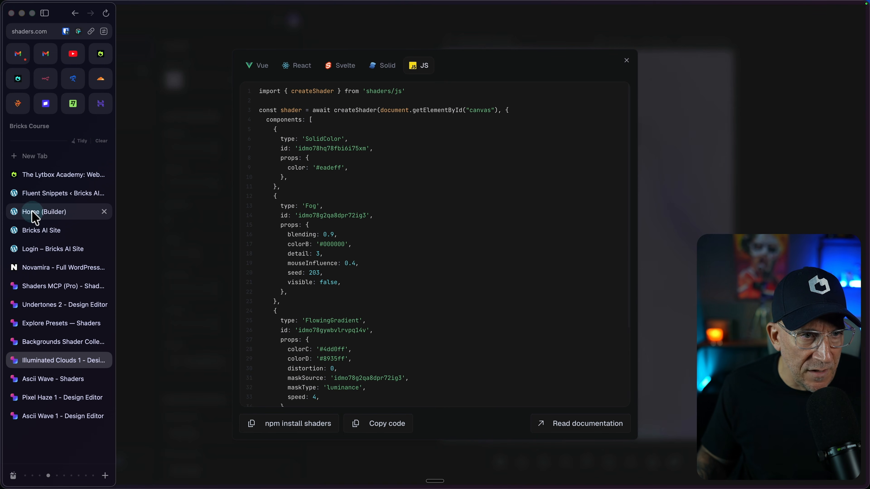
left_click(30, 249)
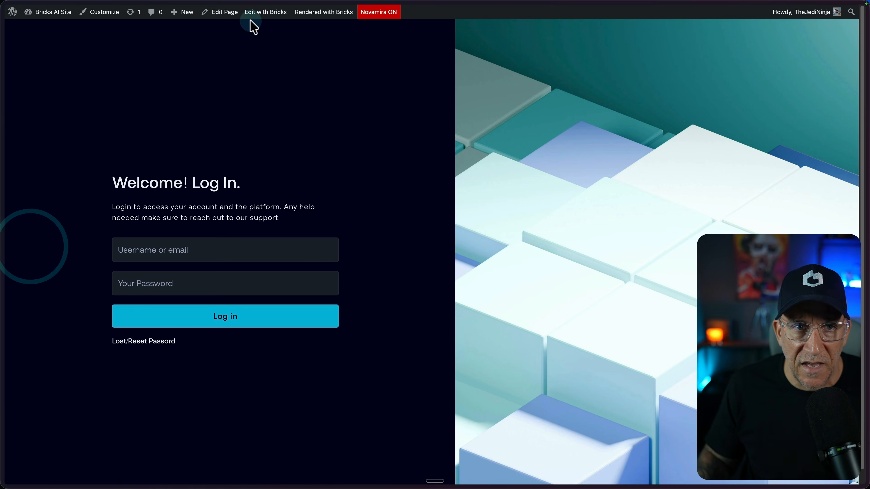
left_click(261, 13)
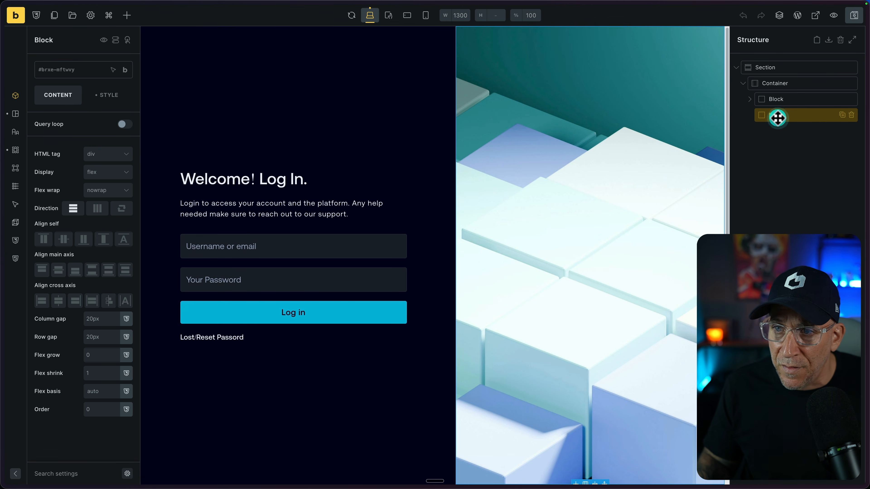
left_click(113, 99)
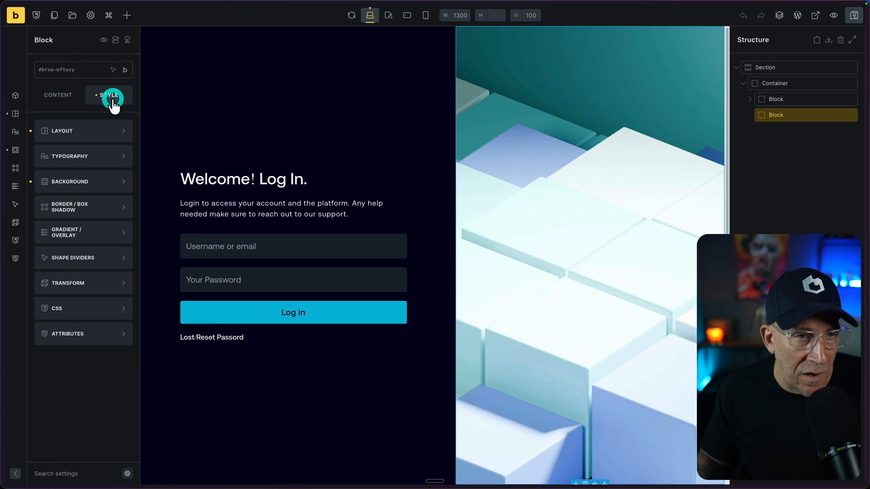
left_click(85, 307)
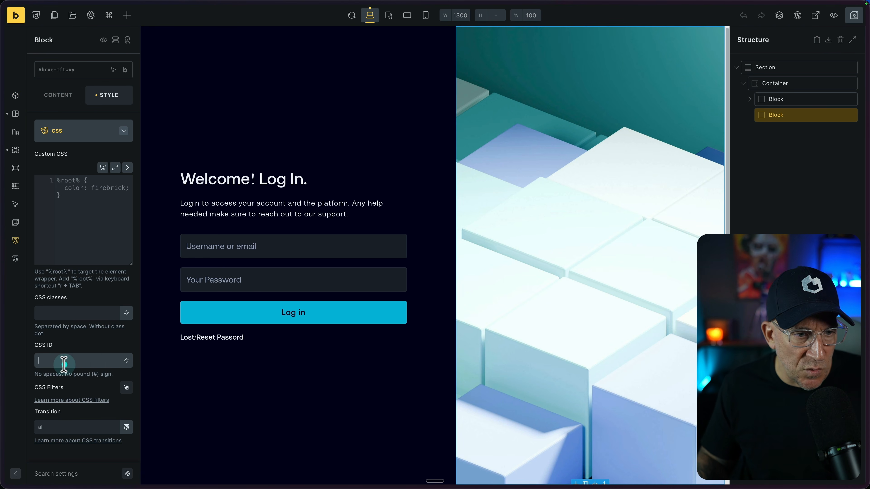
type("shader-login")
left_click_drag(71, 361, 39, 354)
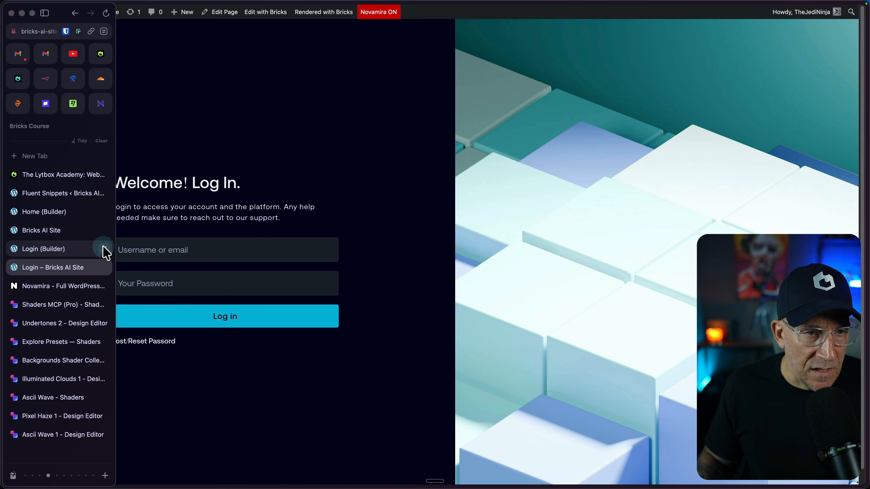
Close the Home builder tab and draft a Claude prompt asking to add the next shader to the login page, targeting #shader-login
left_click(105, 249)
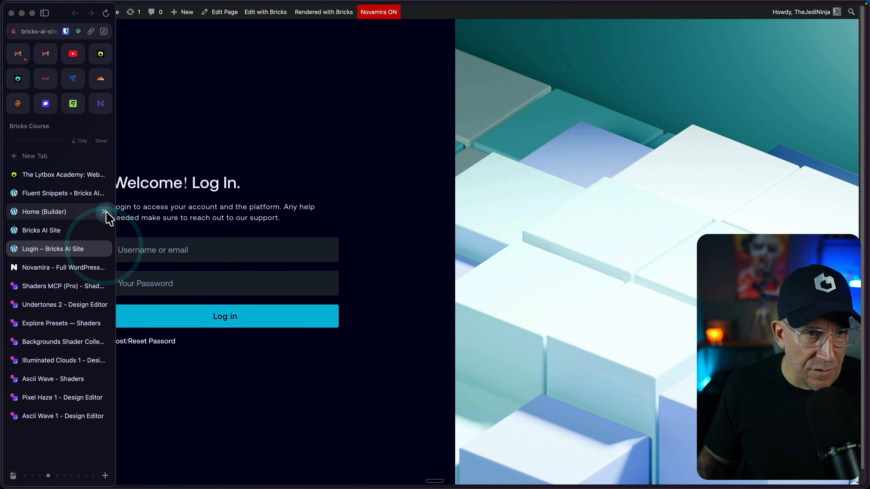
left_click(105, 212)
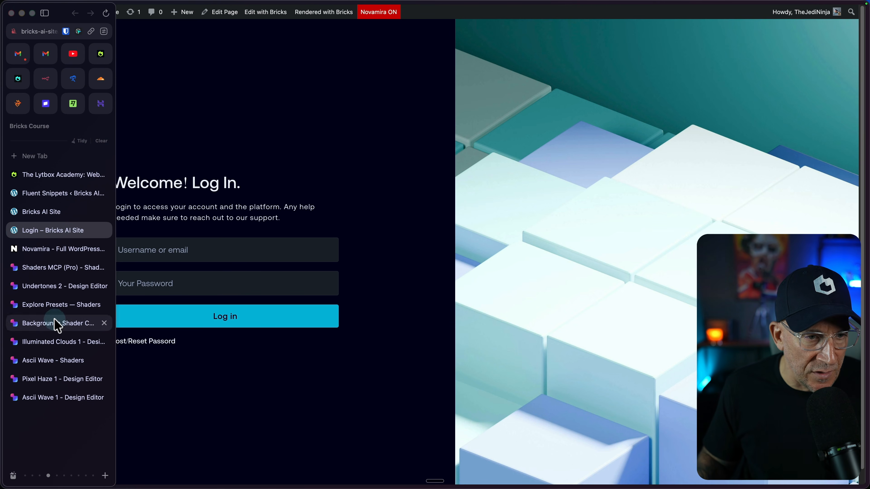
left_click(215, 446)
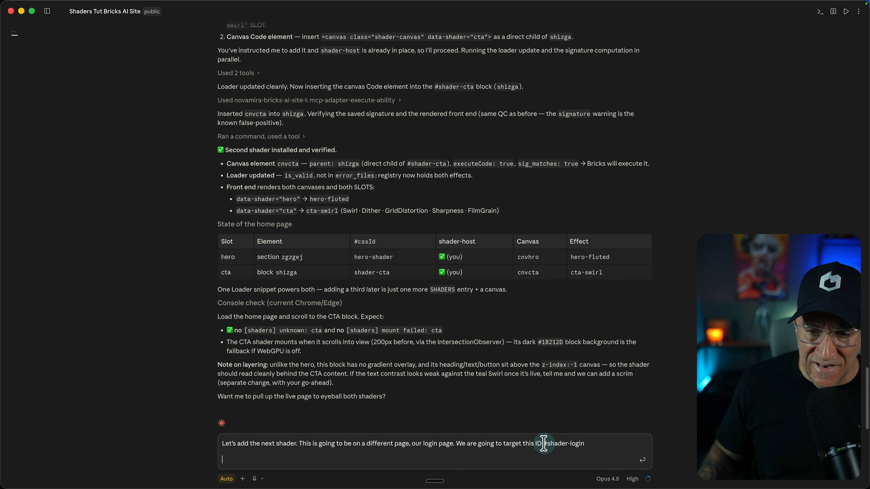
Copy the Illuminated Clouds 1 JS export code, add it to the Claude prompt introduced by "Here's the JS", and send the prompt
key("ctrl+Left")
left_click(1, 389)
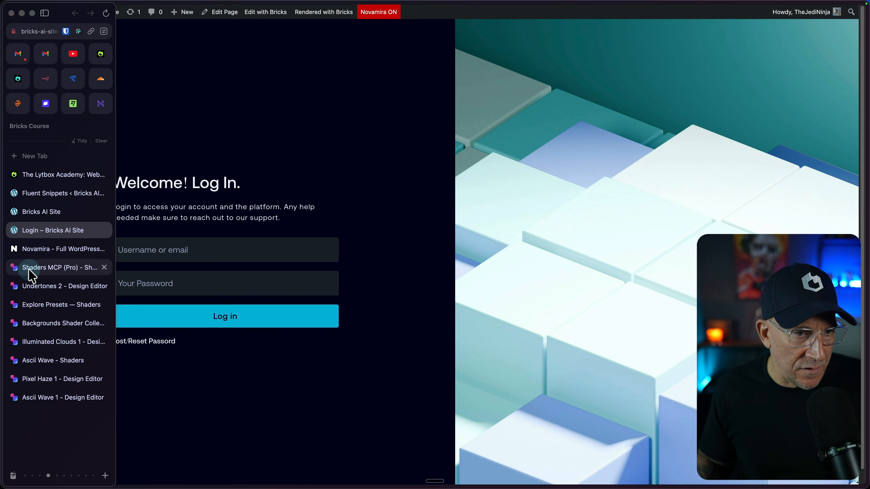
left_click(44, 342)
left_click(392, 423)
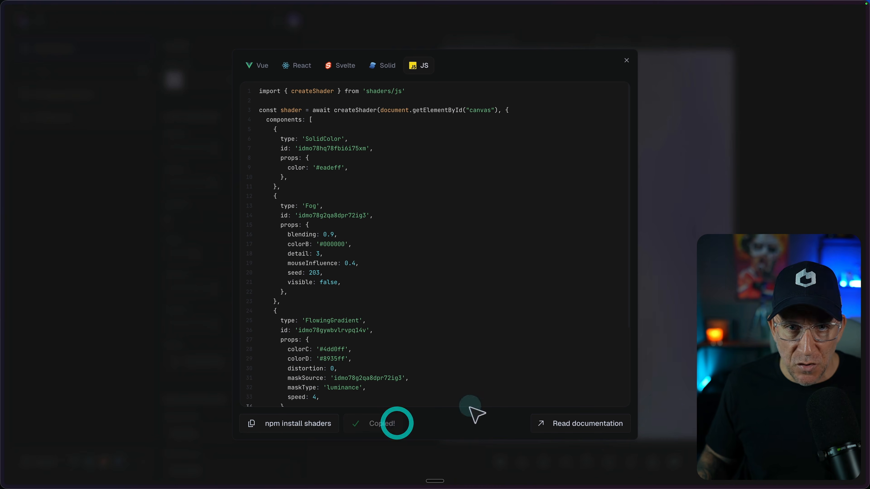
key("ctrl+Right")
type("Here's the")
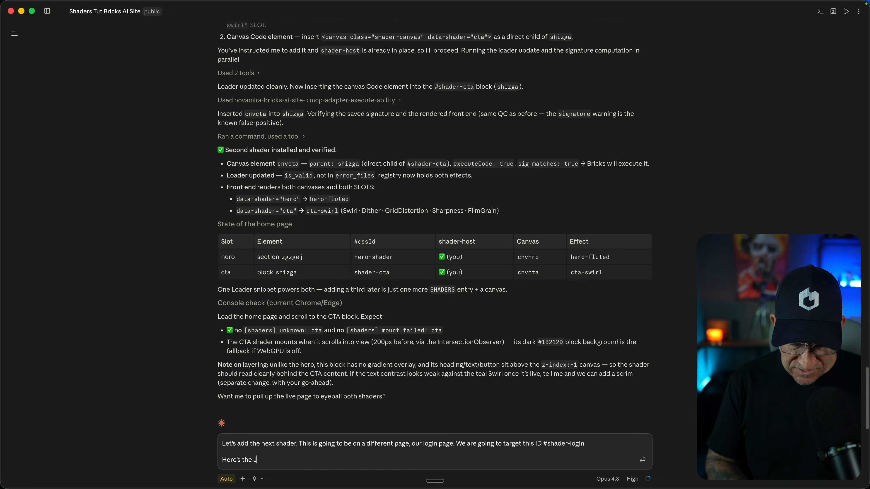
type(" JS")
key("super+v")
key("Return")
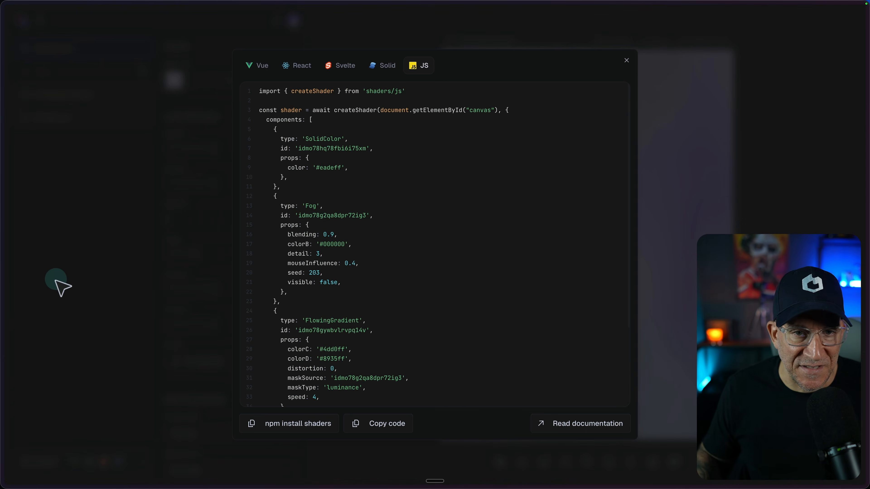
Reopen the Login page in the Bricks builder, assign the shader-host class to the #shader-login block, and save the page
left_click(128, 266)
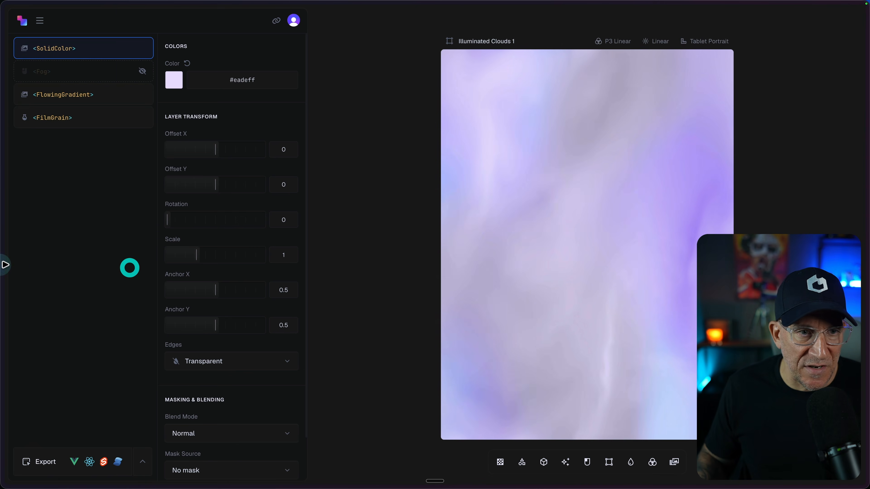
mouse_move(29, 237)
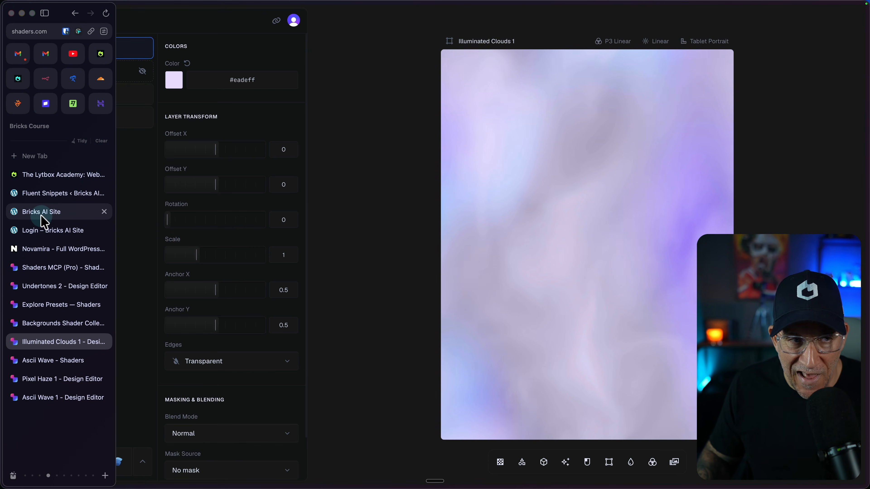
left_click(39, 230)
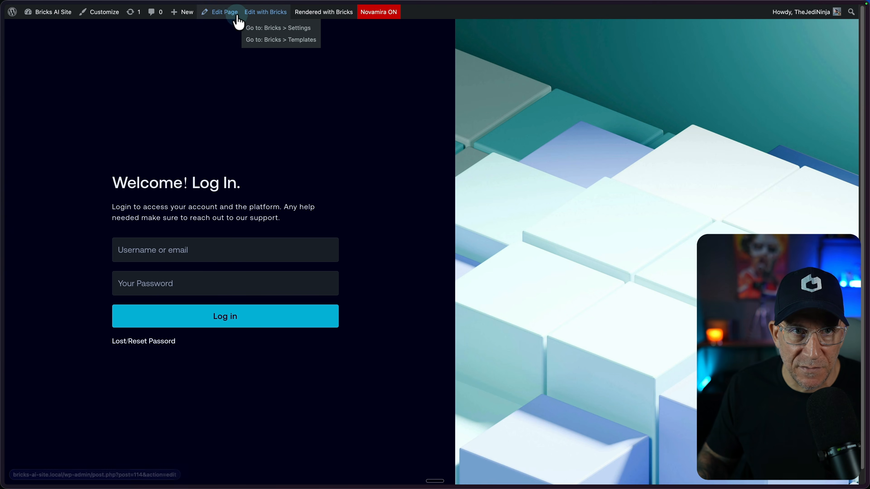
left_click(278, 13)
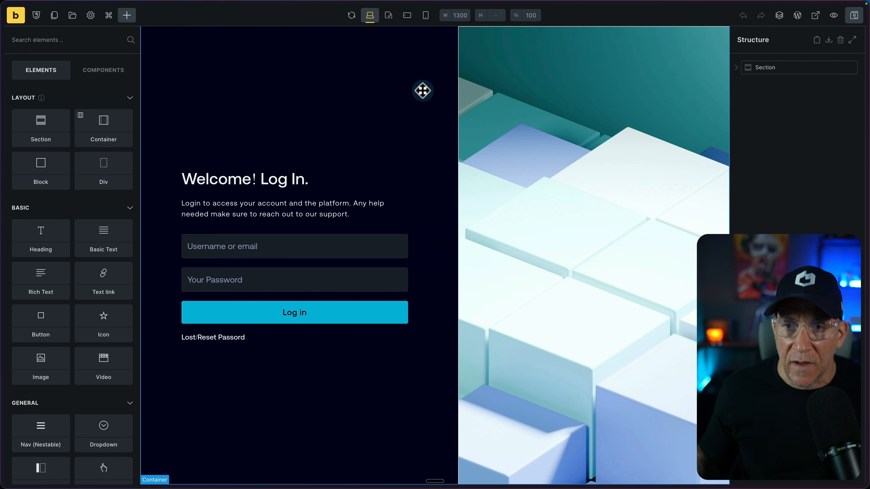
left_click(652, 88)
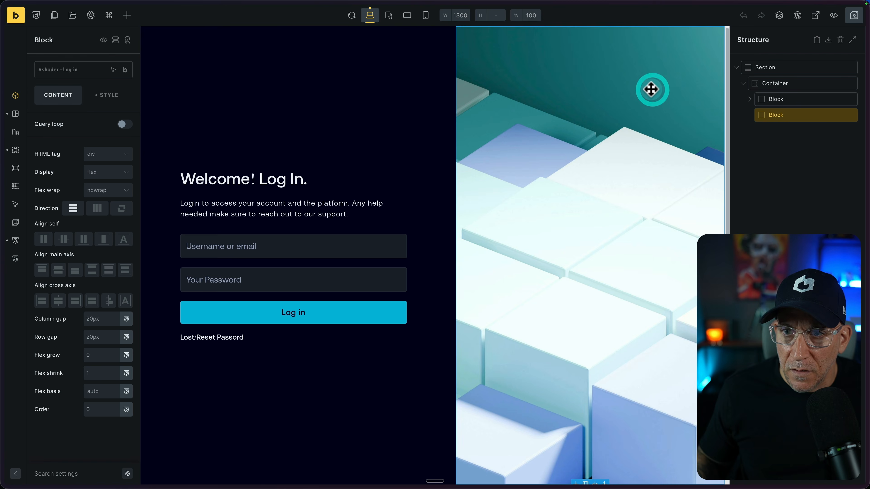
left_click(48, 70)
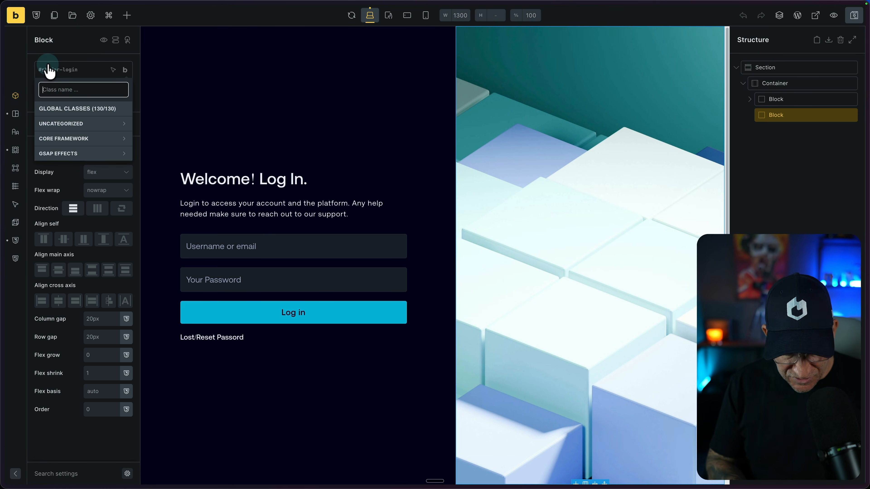
type("shader")
left_click(95, 138)
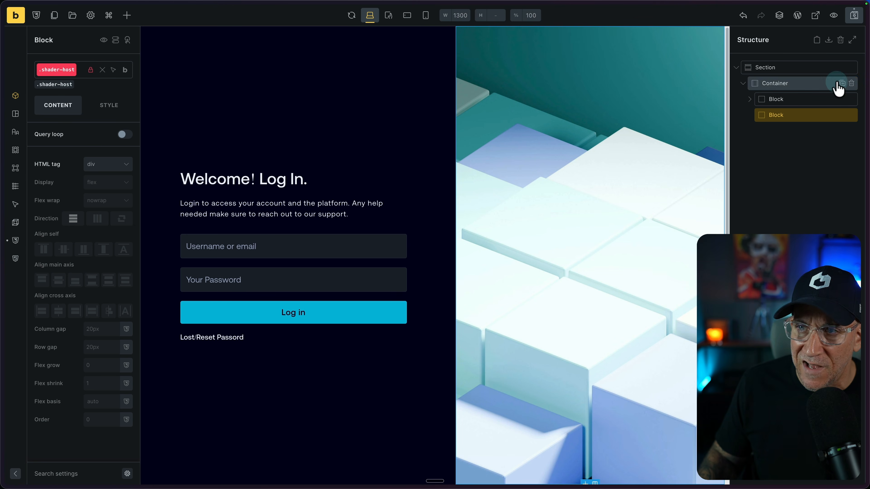
left_click(856, 15)
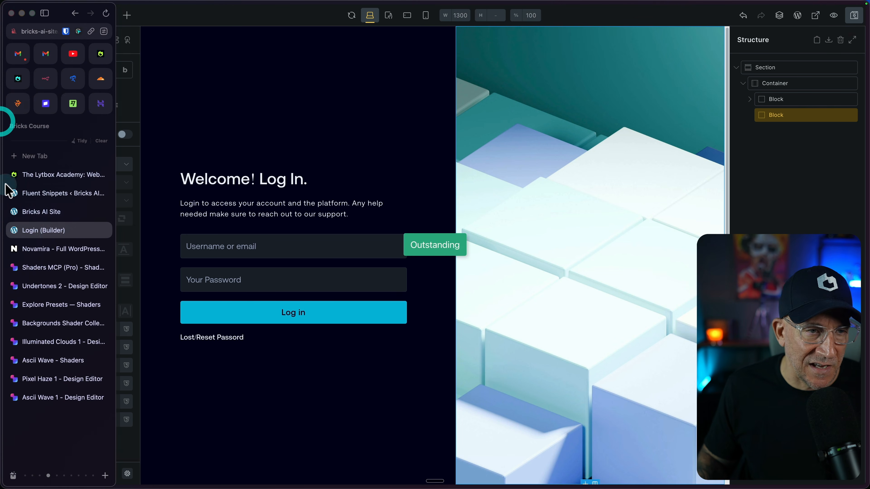
Answer Claude with "You apply it, I insert", reply "I'm done" so it inserts the canvas, and reload the live Login page
key("ctrl+Right")
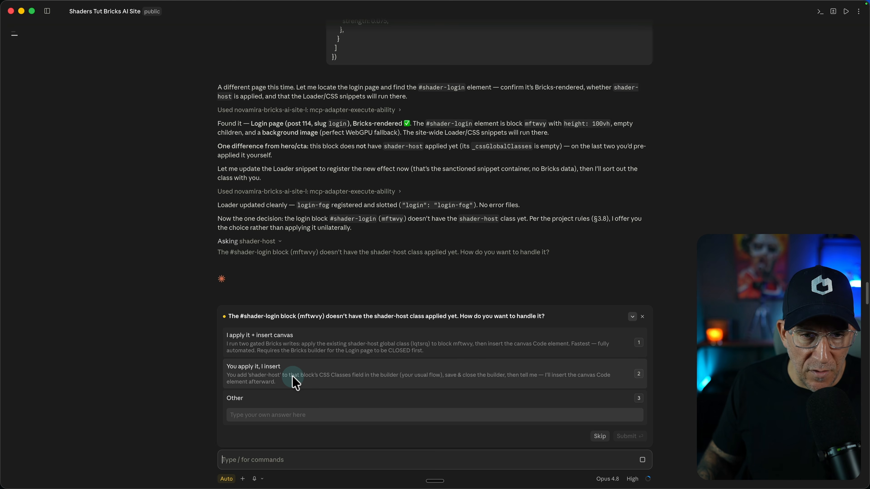
left_click(295, 381)
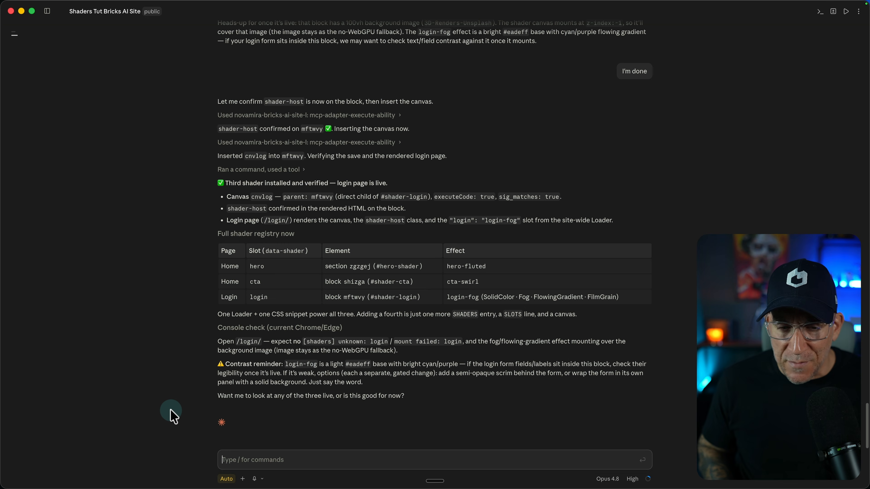
key("ctrl+Left")
key("super+r")
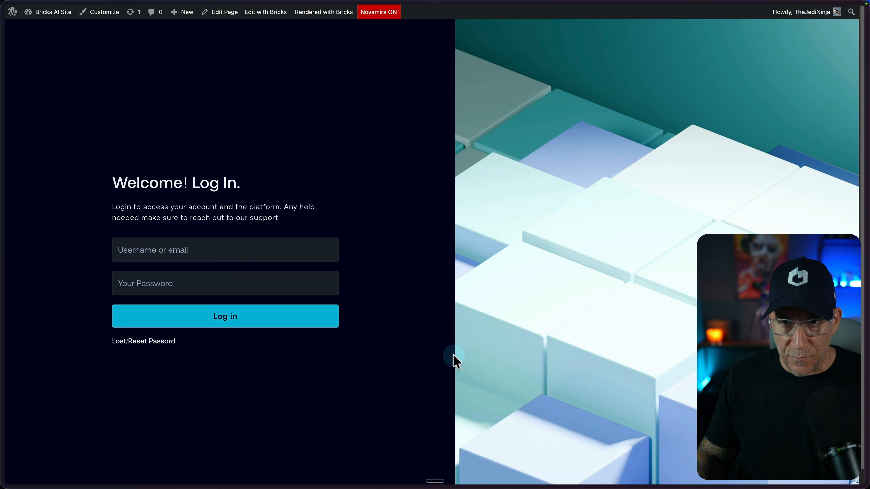